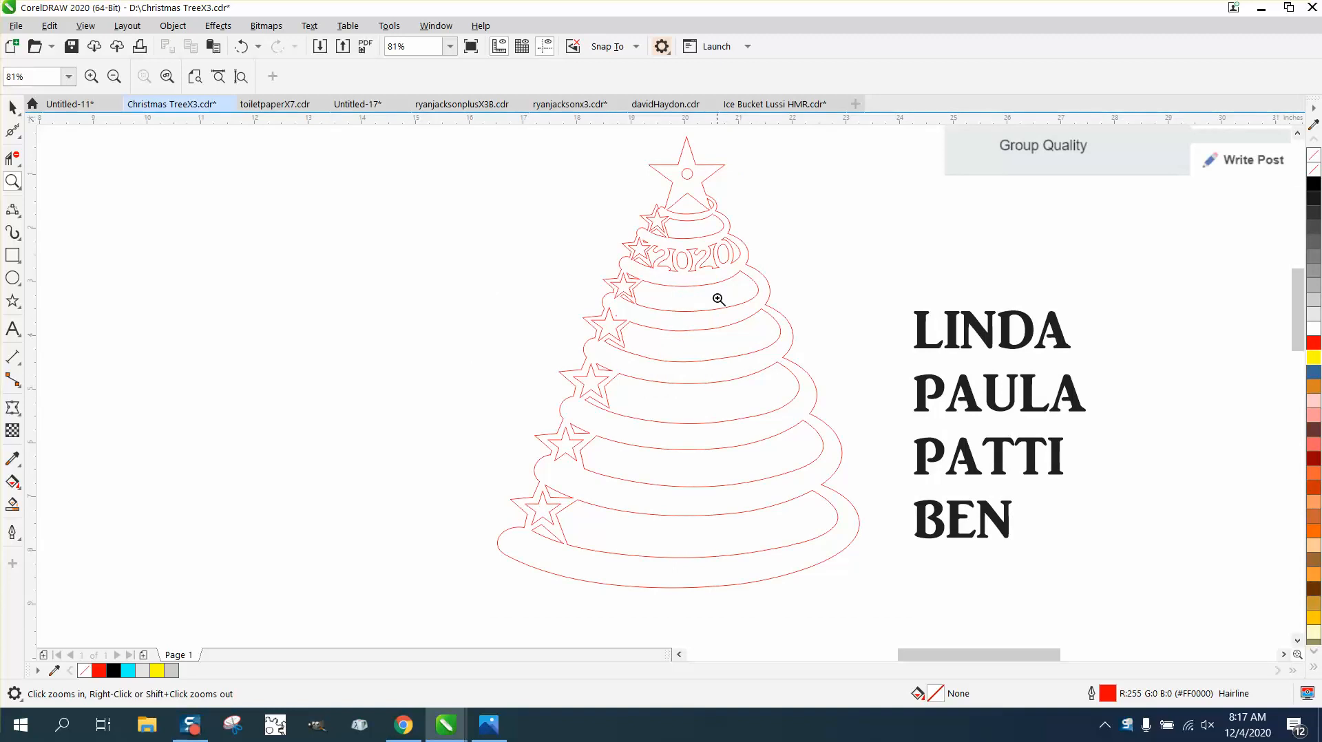
pyautogui.rightClick(589, 272)
pyautogui.rightClick(685, 284)
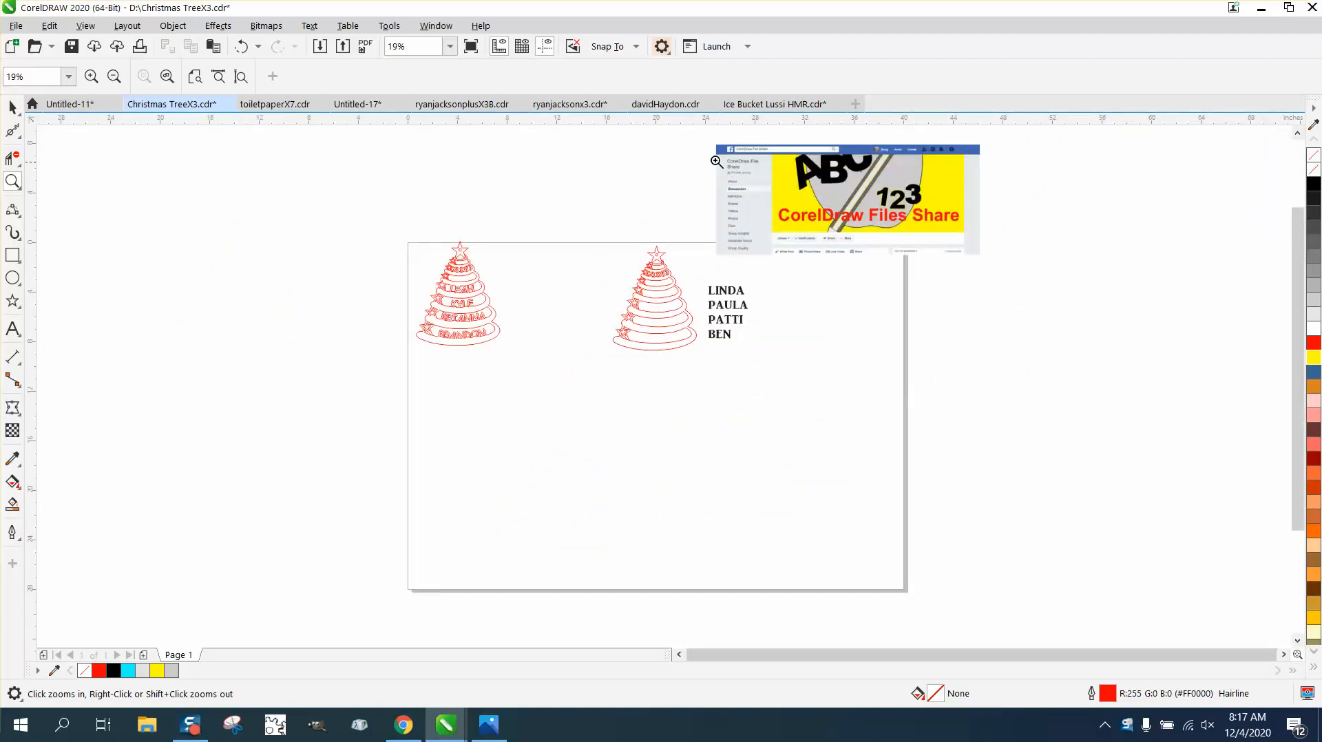
pyautogui.moveTo(710, 147); pyautogui.dragTo(992, 270)
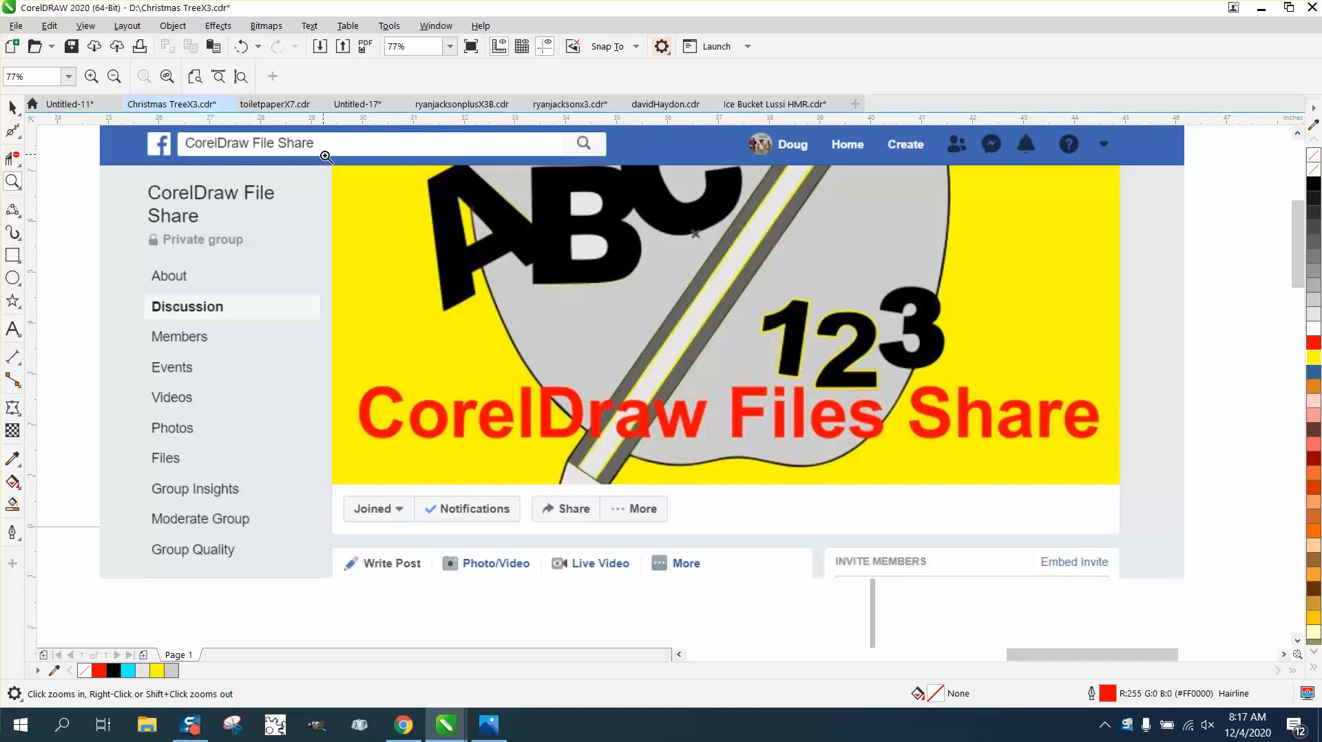
pyautogui.rightClick(435, 403)
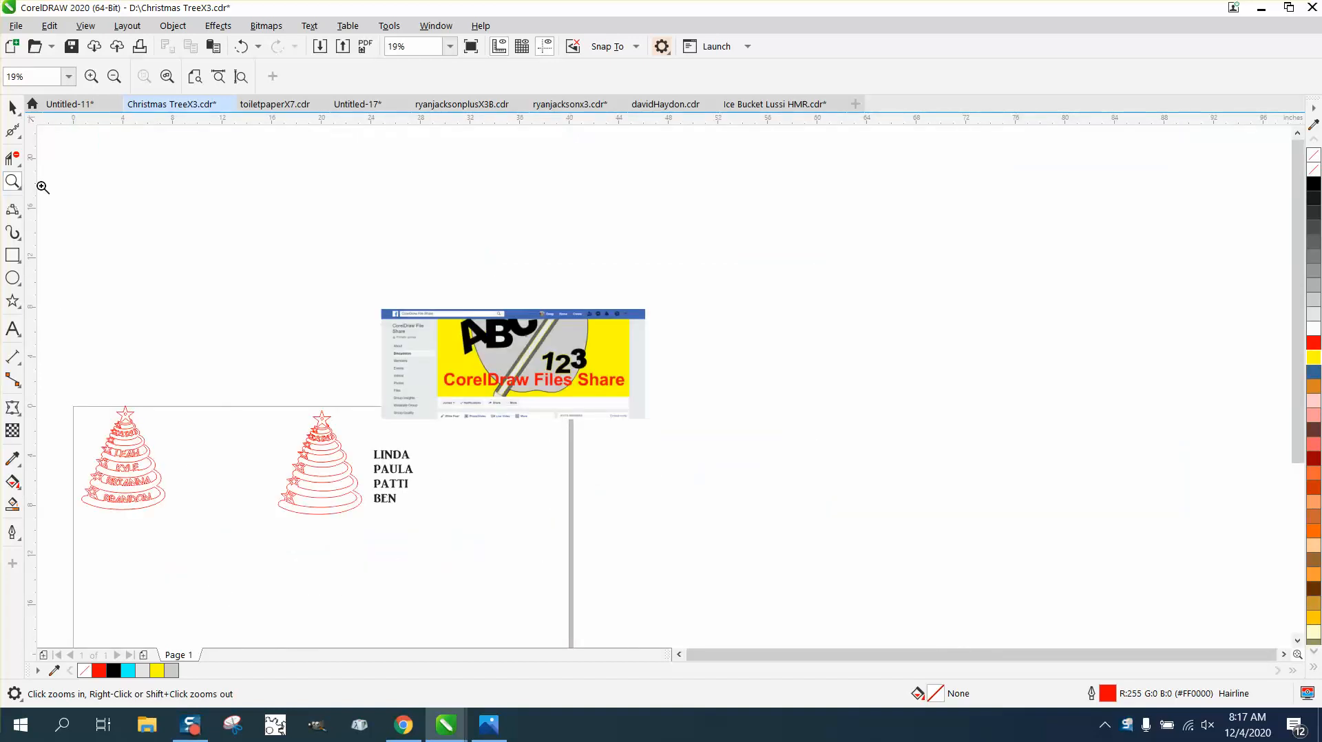
# Step: Move the block of four names from the right side of the blank tree to its left side
pyautogui.moveTo(269, 382); pyautogui.dragTo(599, 565)
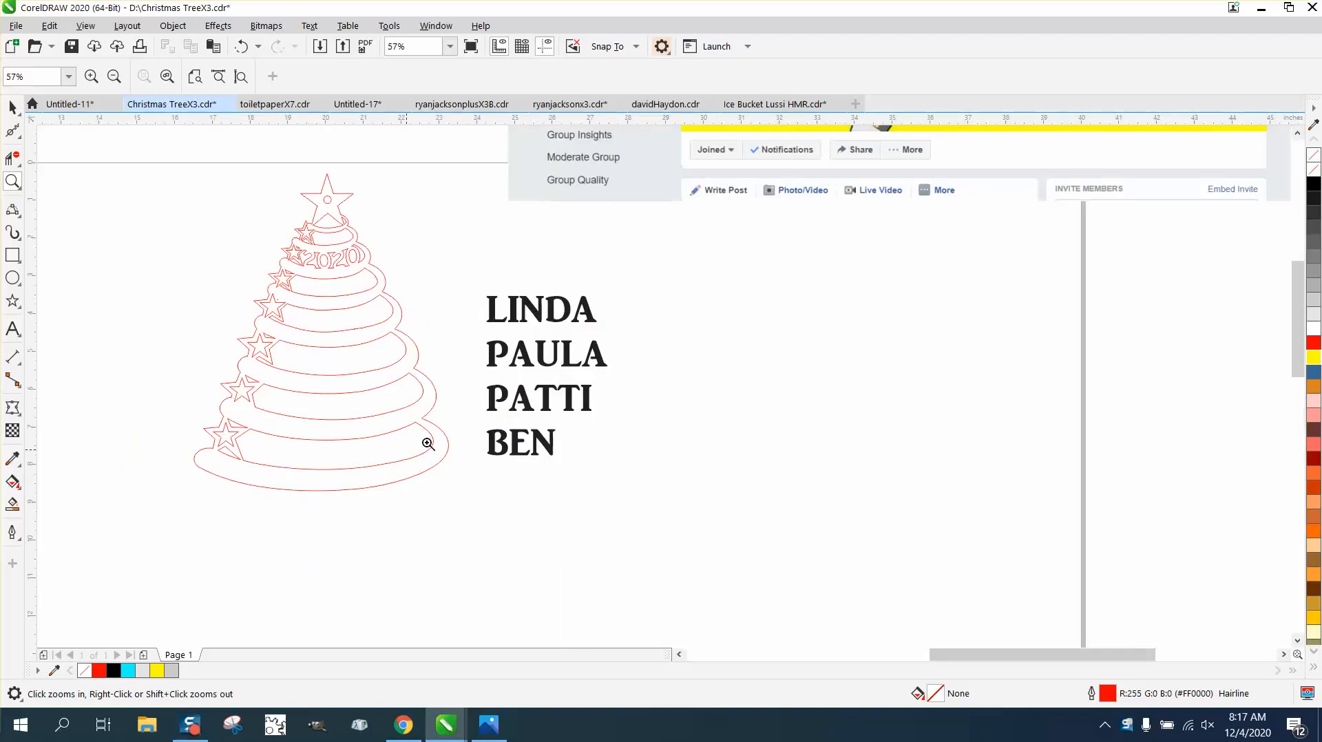
pyautogui.click(13, 108)
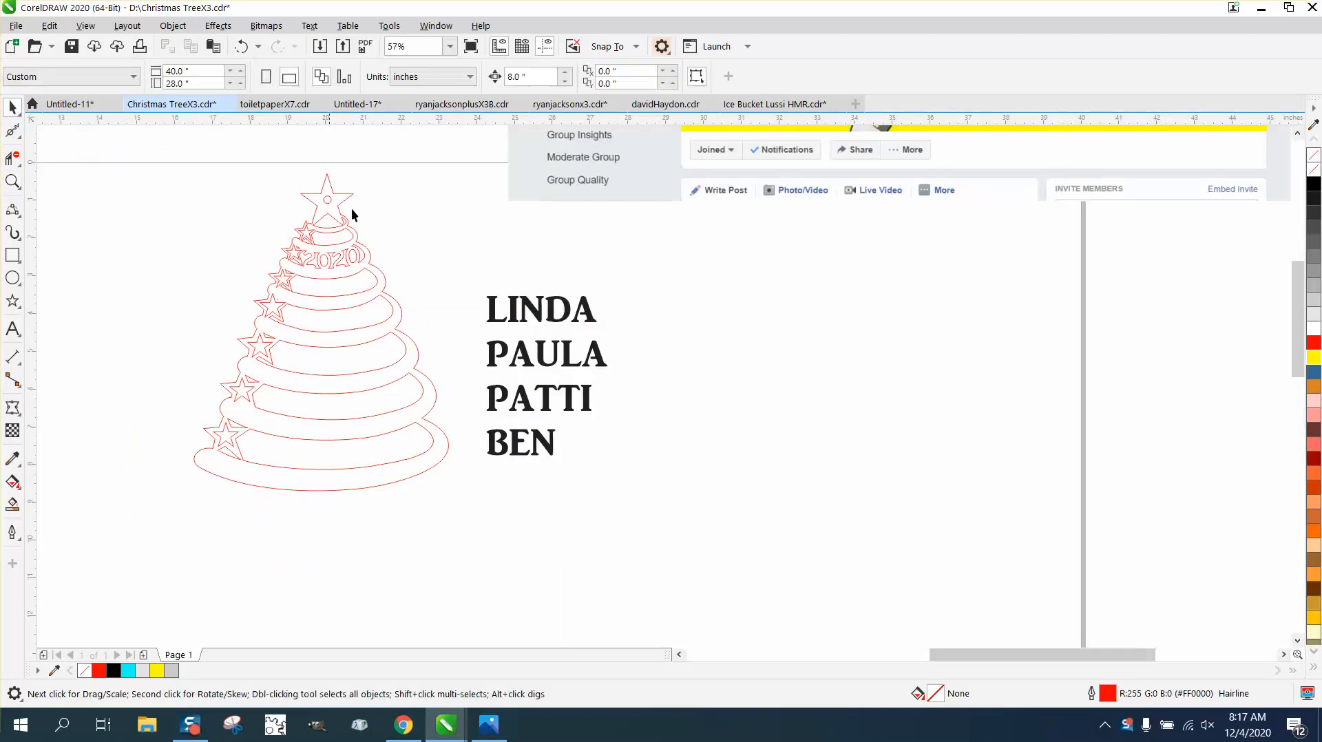
pyautogui.click(518, 308)
pyautogui.moveTo(518, 308); pyautogui.dragTo(102, 286)
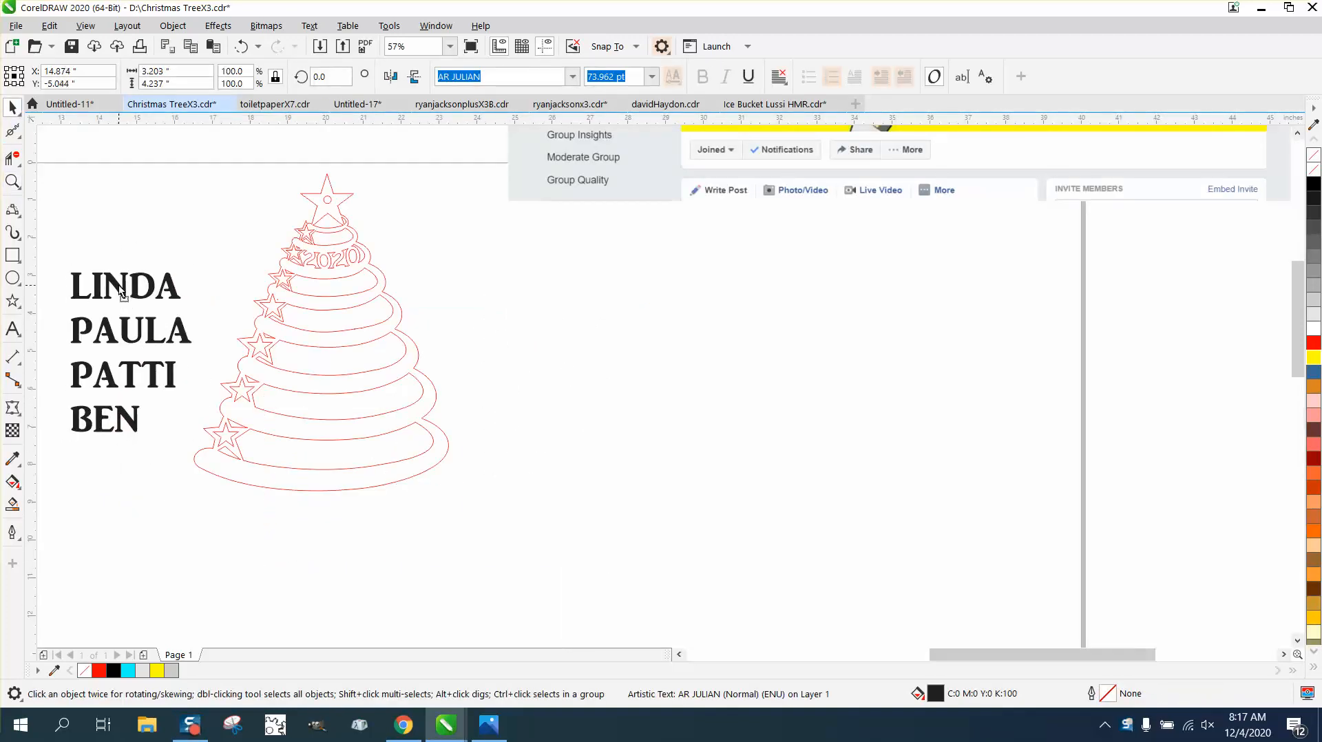
# Step: Remove the fill from the block of names, give it a red outline and scale it down to about 68 pt
pyautogui.click(1314, 169)
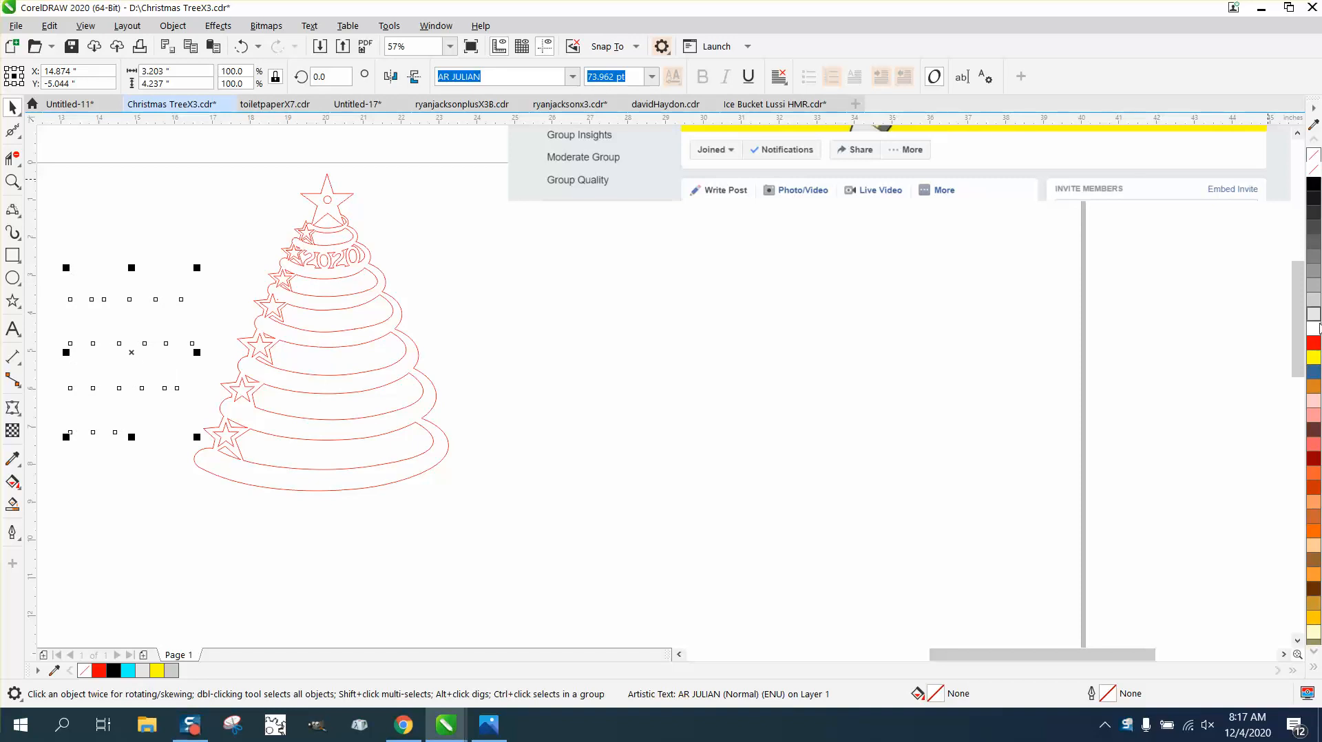
pyautogui.rightClick(1315, 344)
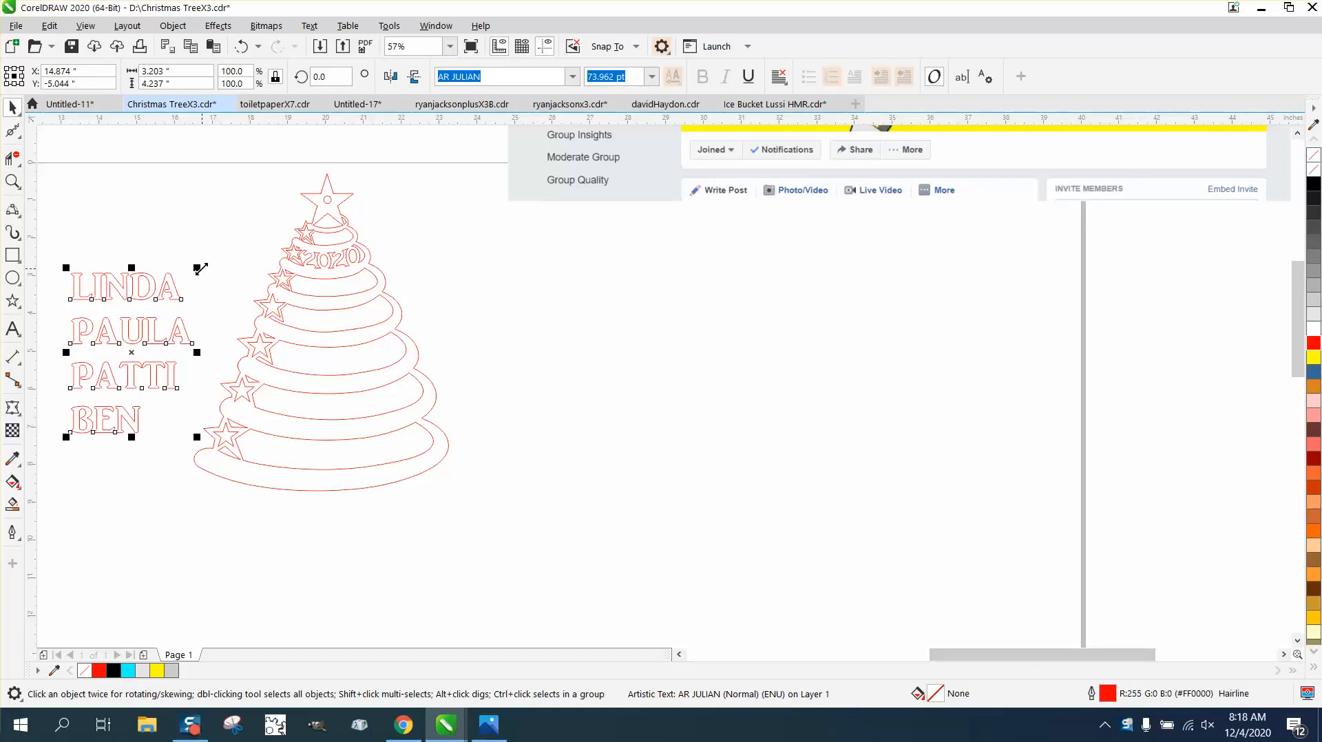
pyautogui.moveTo(201, 269); pyautogui.dragTo(199, 285)
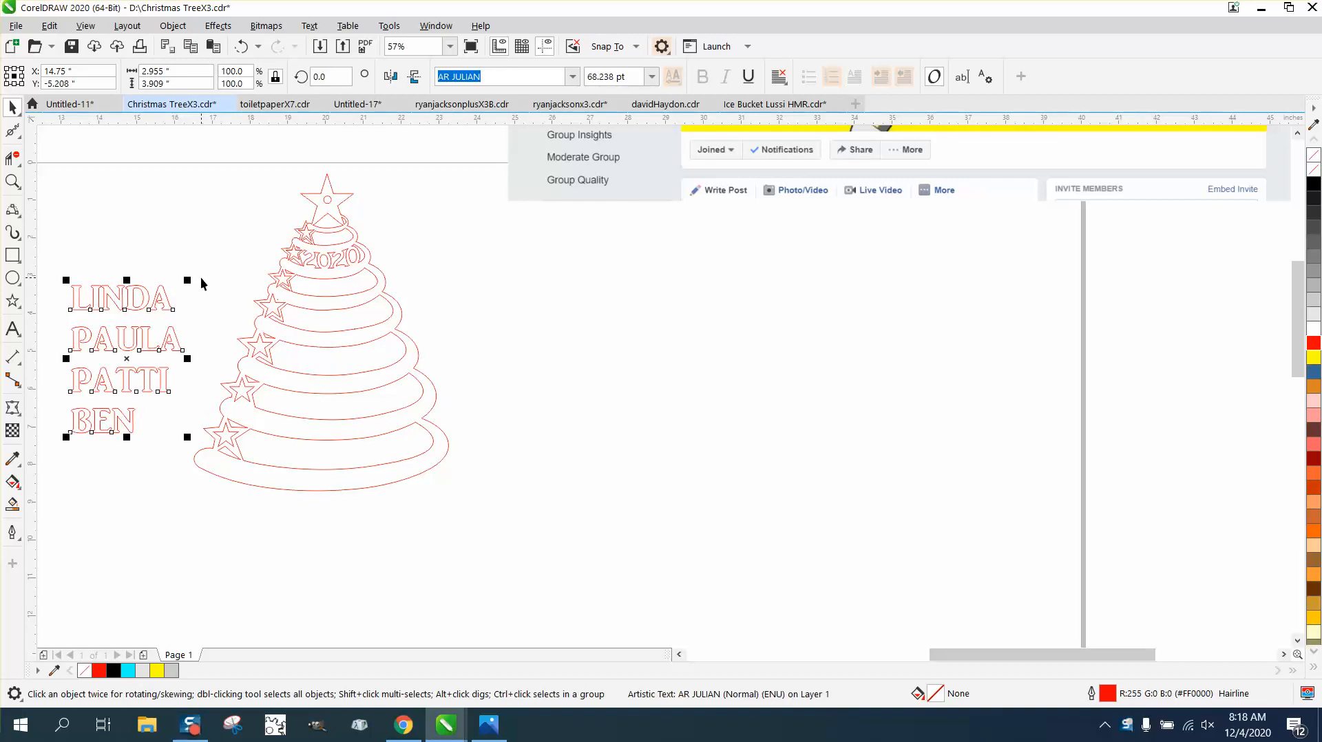
# Step: Break the block of names apart into separate lines and move the Facebook image farther right, clear of the tree
pyautogui.hotkey('ctrl', 'k')
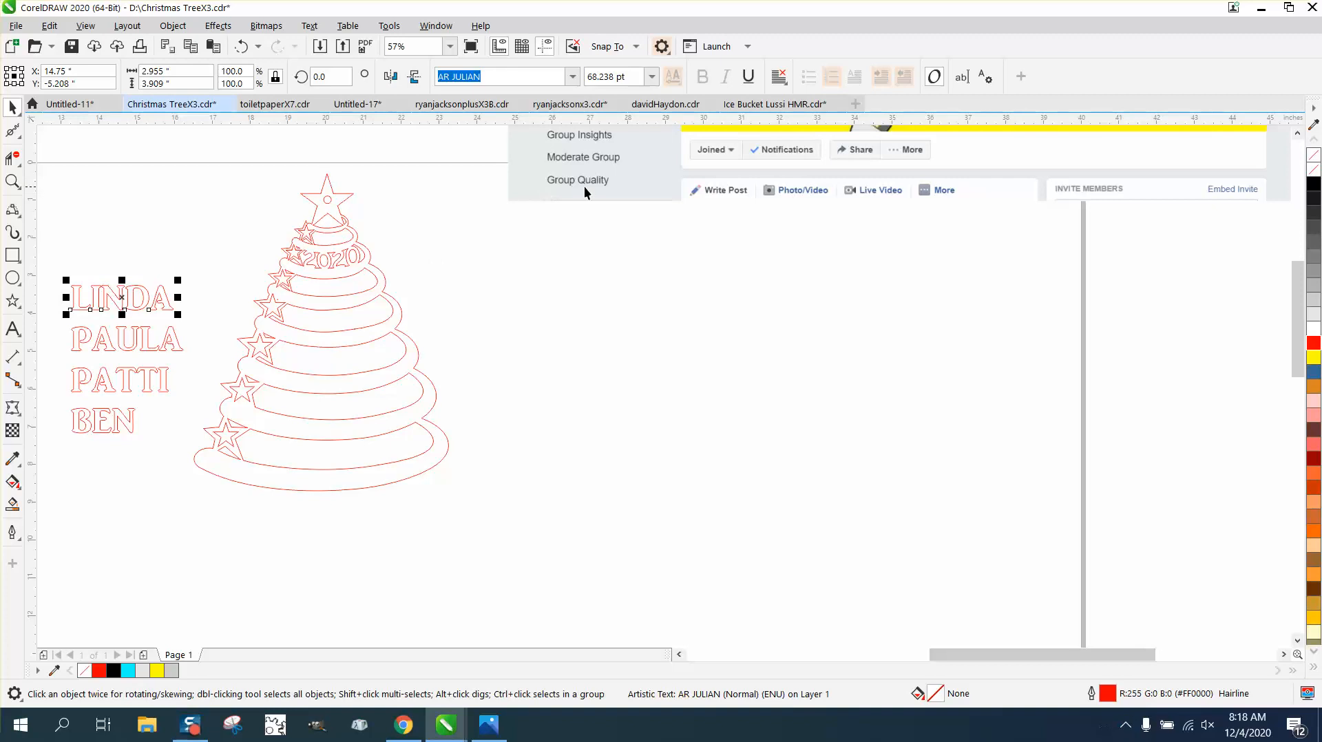
pyautogui.click(654, 188)
pyautogui.moveTo(1103, 187); pyautogui.dragTo(1132, 187)
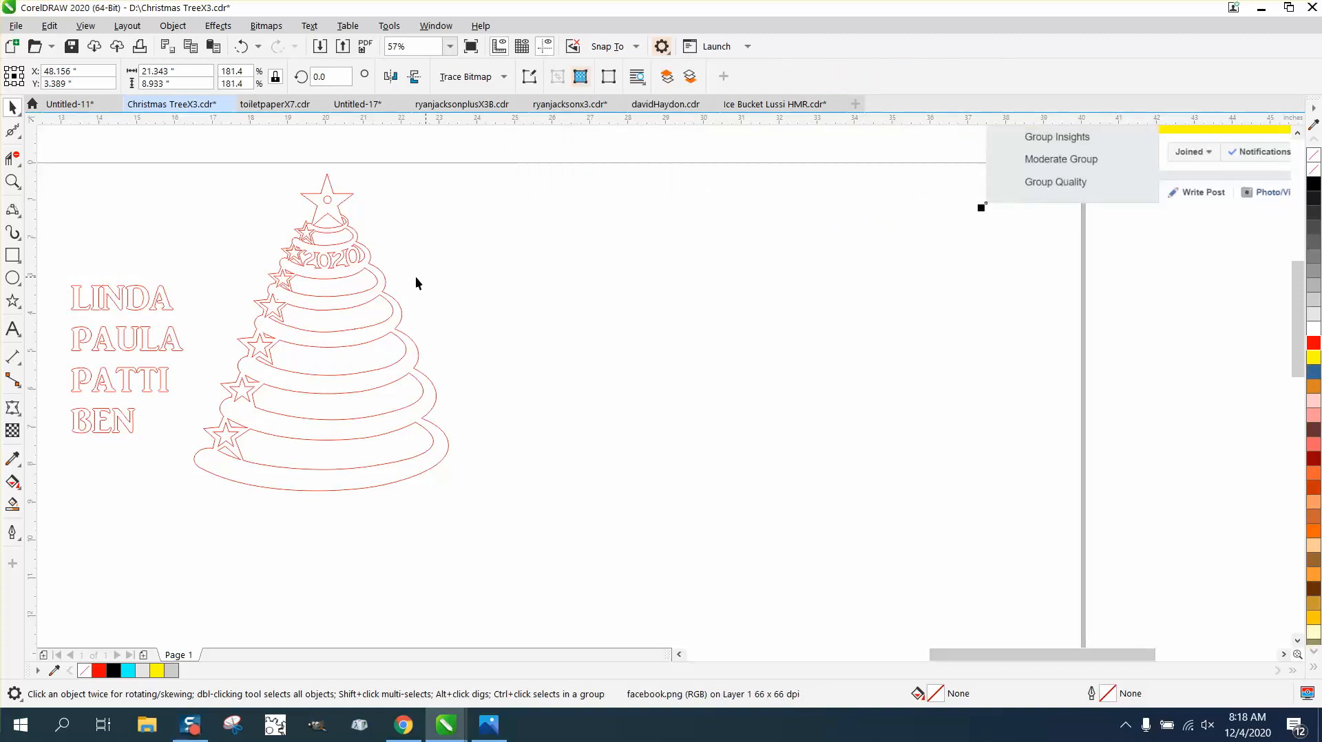
# Step: Duplicate the blank 2020 tree with an 8-inch offset to its right
pyautogui.click(382, 275)
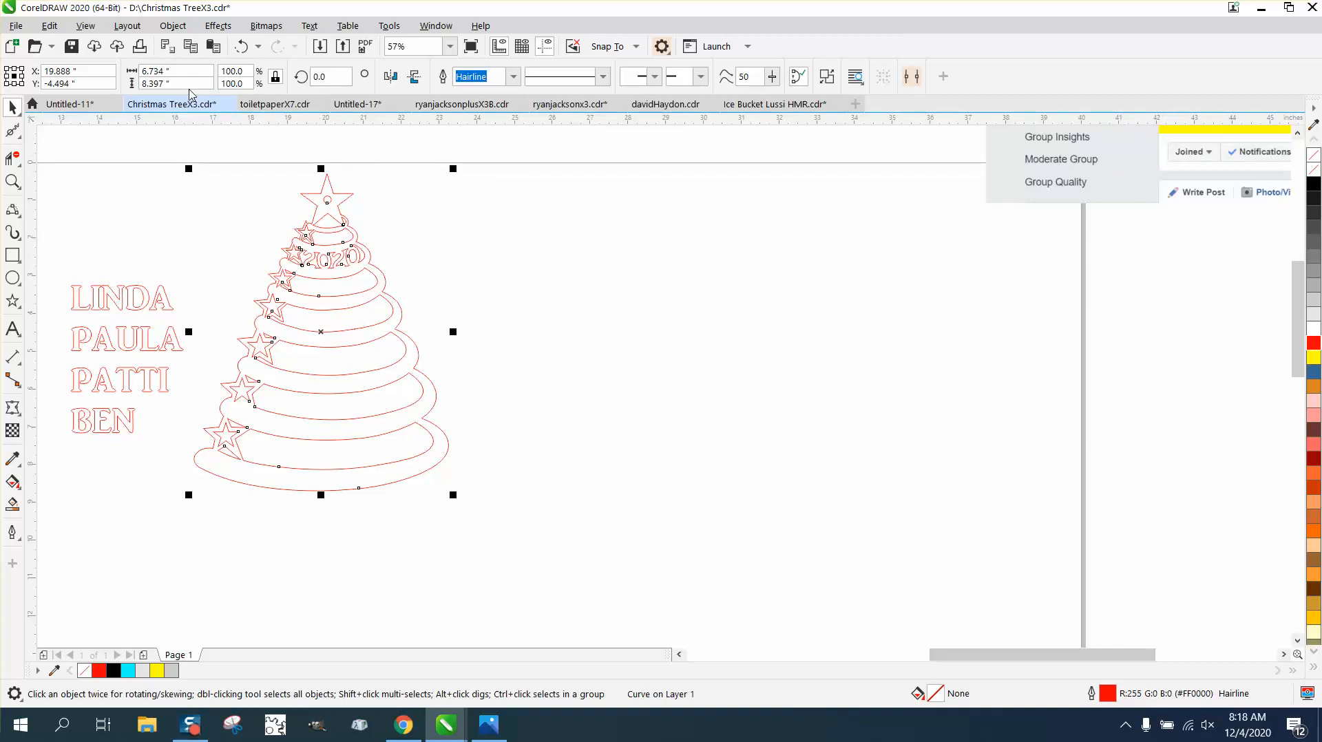
pyautogui.click(171, 71)
pyautogui.click(403, 139)
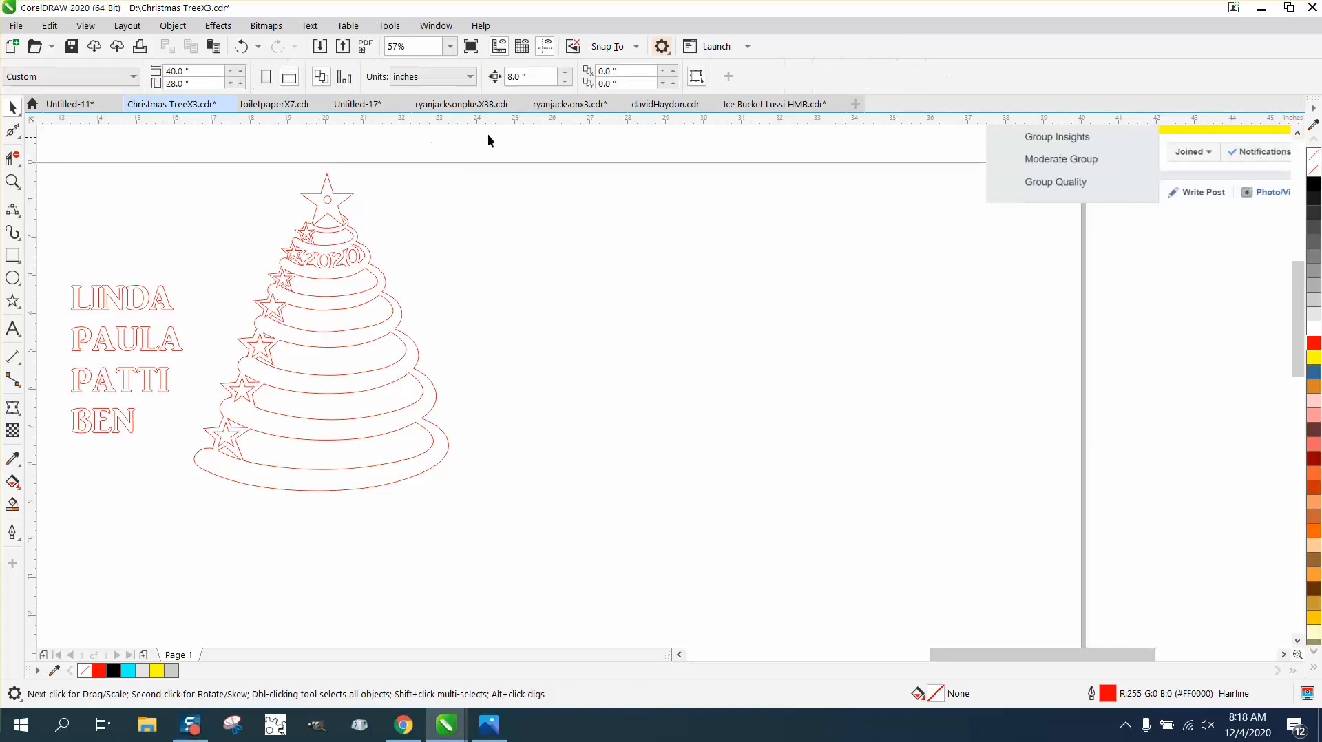
pyautogui.click(329, 216)
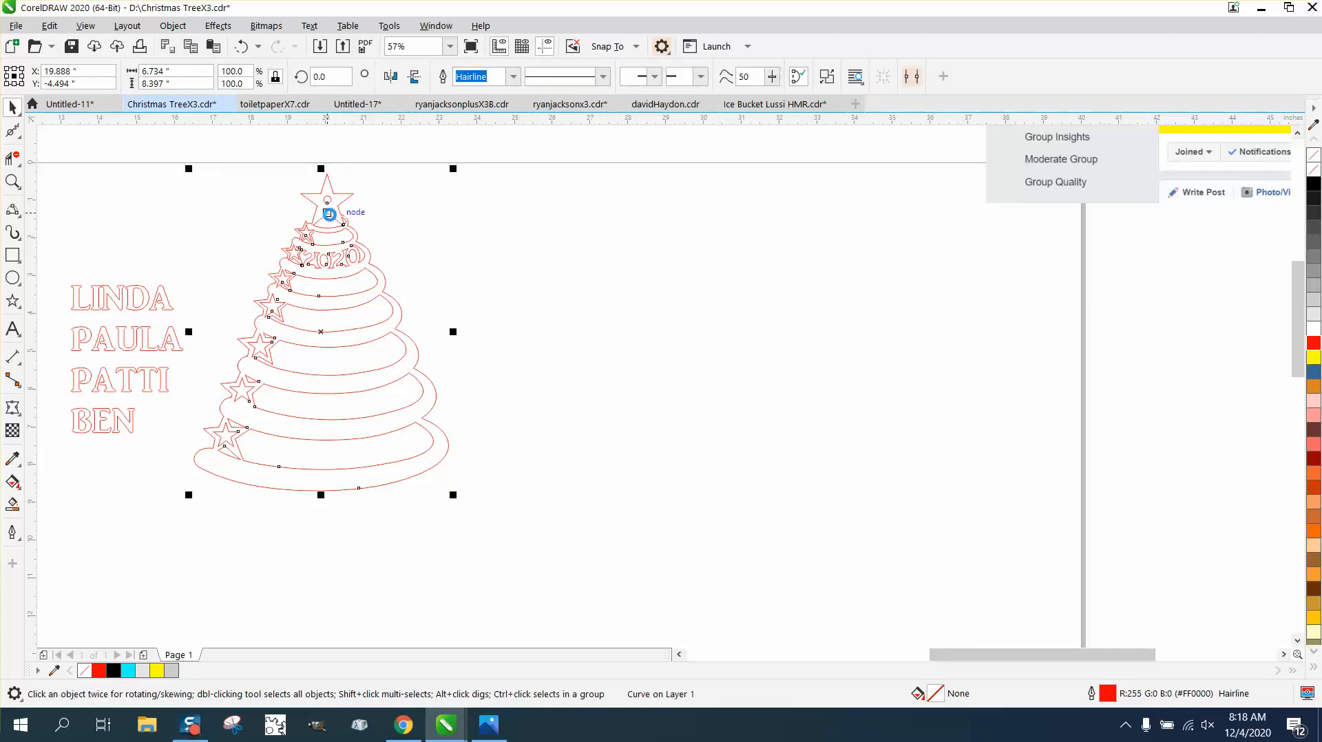
pyautogui.hotkey('ctrl', 'd')
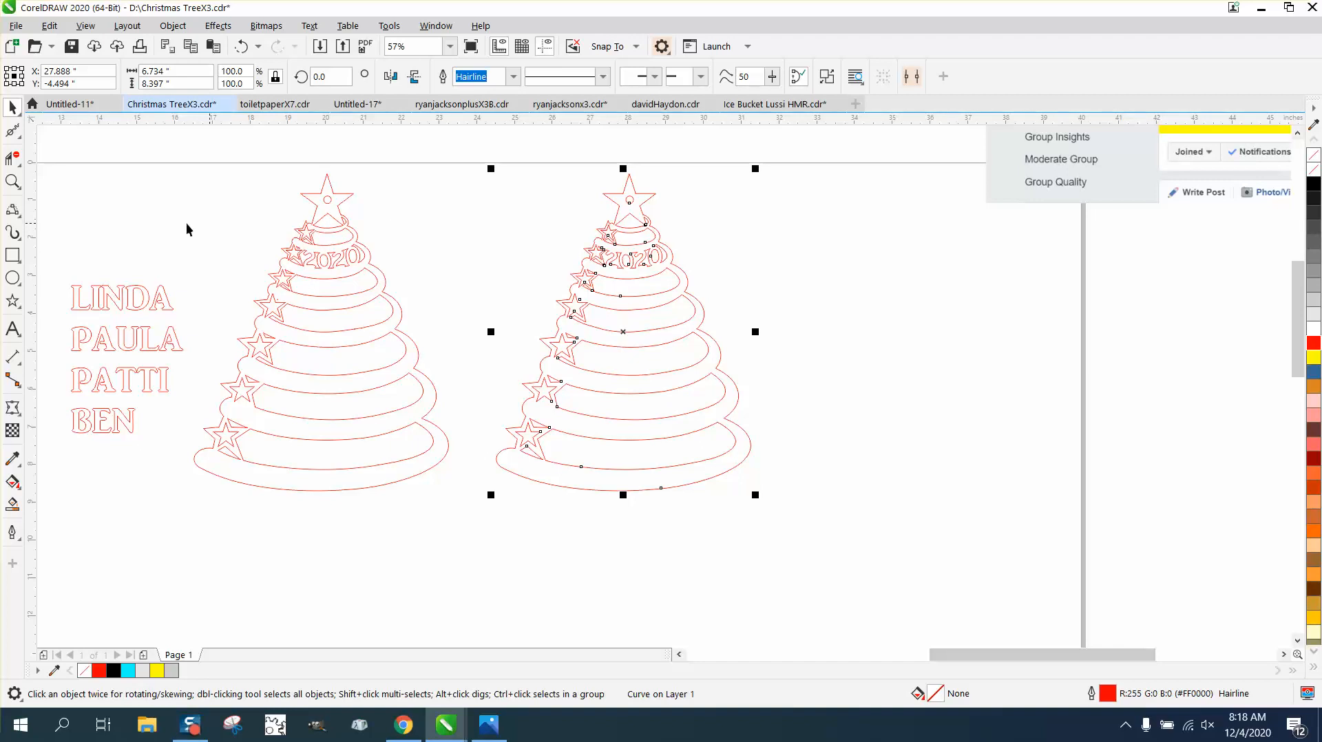
# Step: Draw two slanted 2-point lines down the duplicated tree, from just below 2020 to its lowest band, one along each side
pyautogui.click(12, 181)
pyautogui.moveTo(413, 231); pyautogui.dragTo(923, 531)
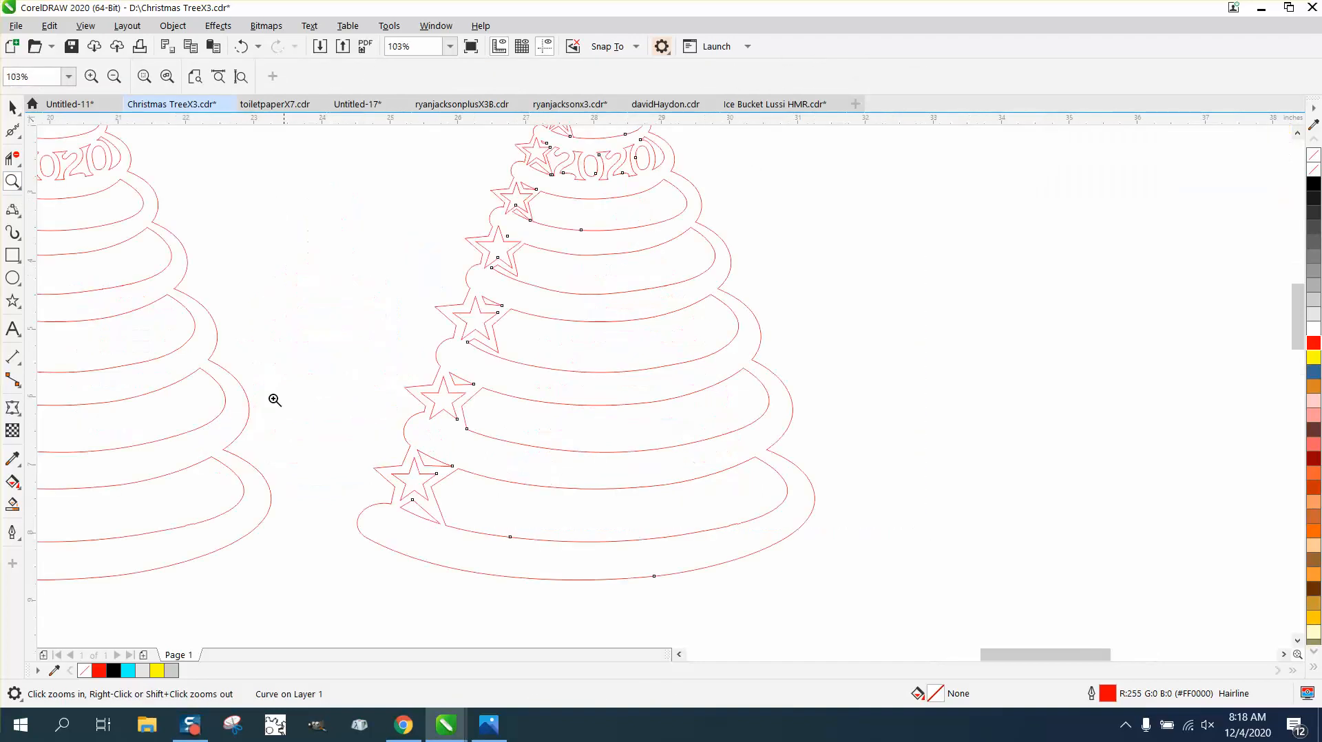
pyautogui.click(19, 215)
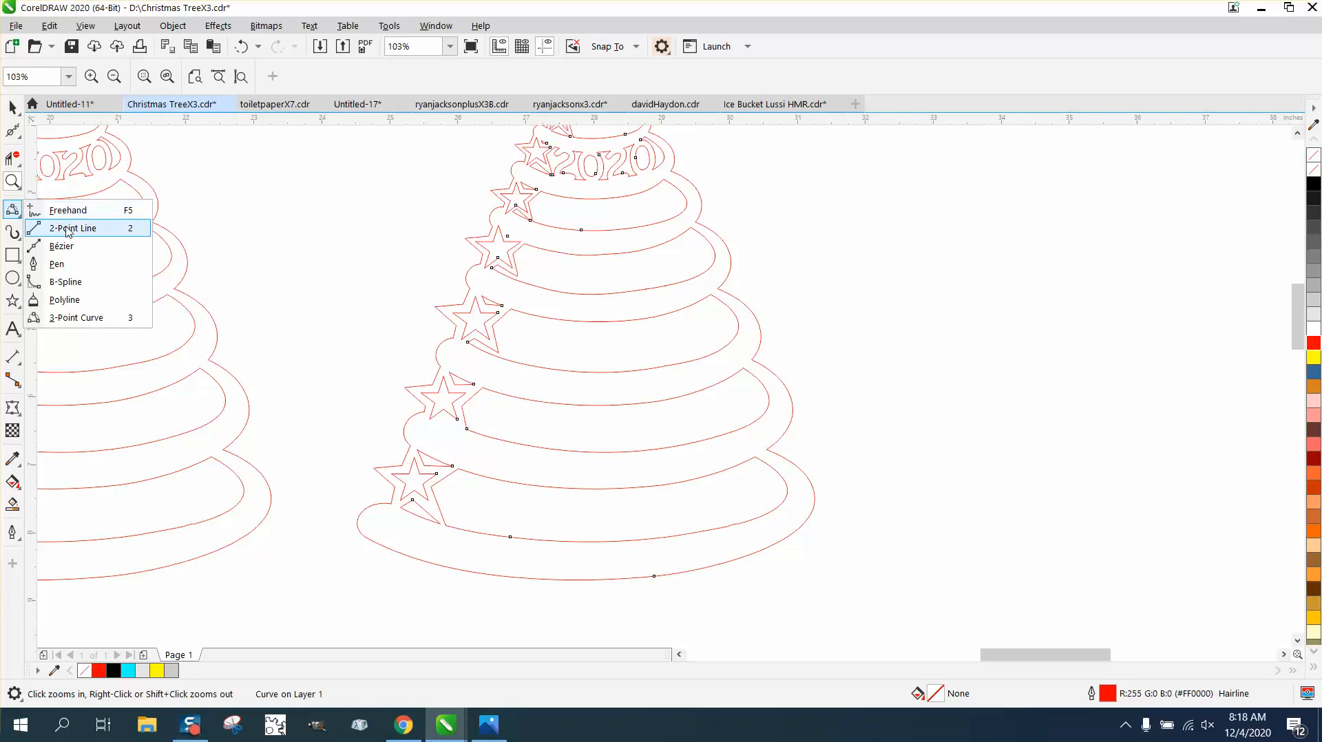
pyautogui.click(67, 228)
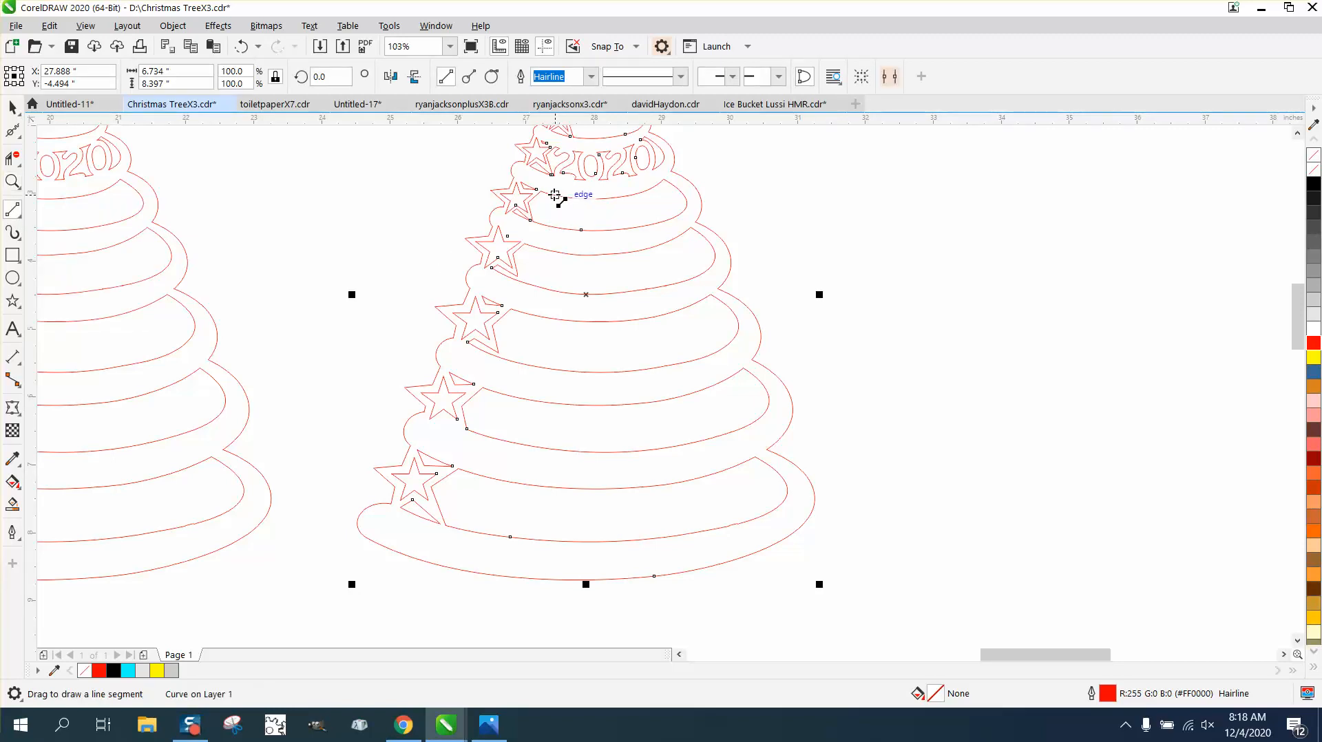
pyautogui.moveTo(552, 195)
pyautogui.mouseDown()
pyautogui.moveTo(525, 350)
pyautogui.moveTo(451, 530)
pyautogui.mouseUp()
pyautogui.moveTo(657, 184); pyautogui.dragTo(768, 513)
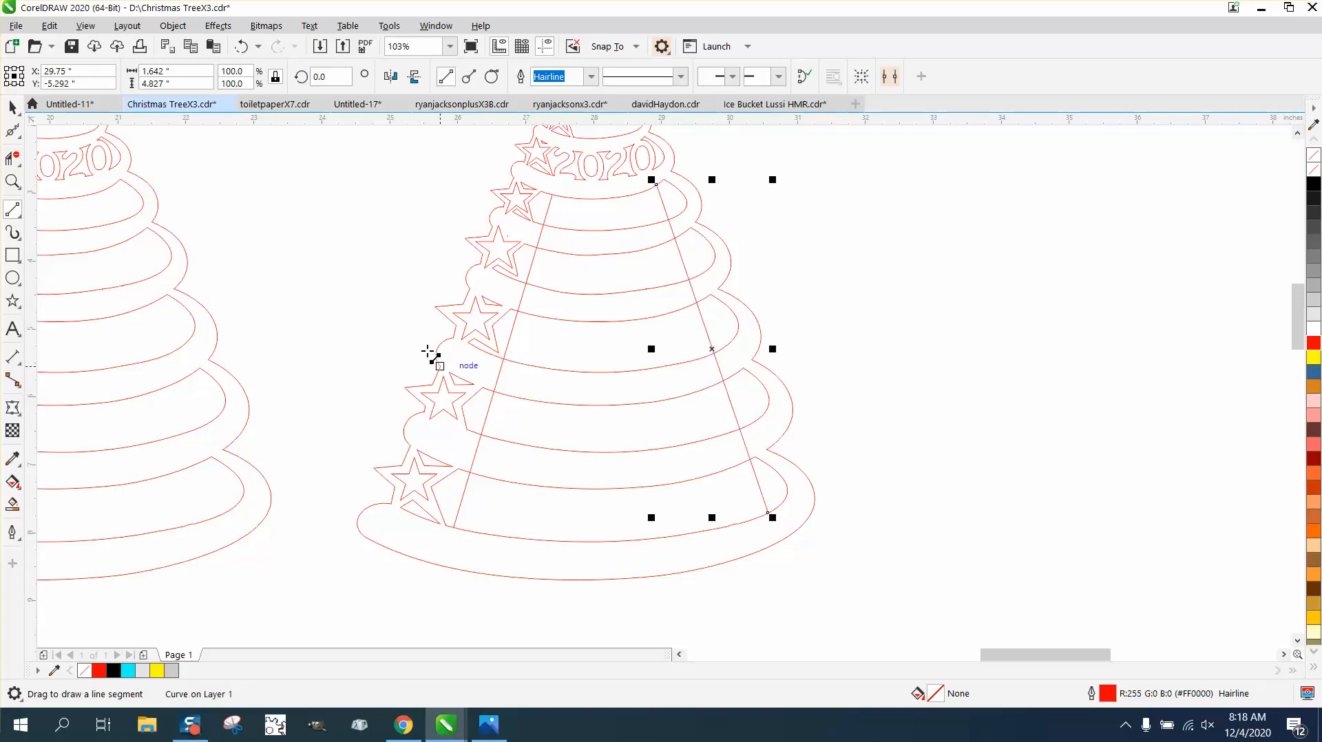
# Step: Delete the duplicated tree's curve segments outside the right slanted line, its outer outline and its lowest star with Virtual Segment Delete
pyautogui.click(12, 157)
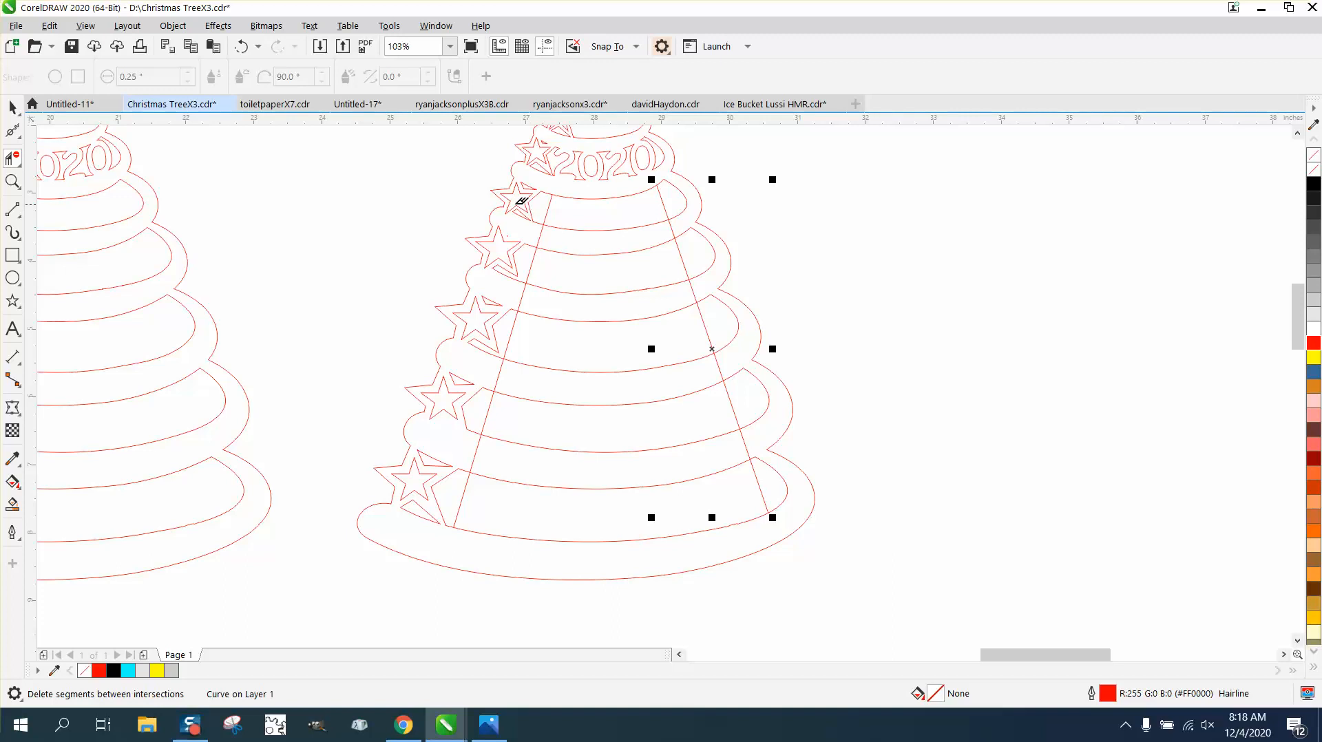
pyautogui.click(488, 245)
pyautogui.moveTo(533, 145)
pyautogui.mouseDown()
pyautogui.moveTo(709, 162)
pyautogui.moveTo(682, 209)
pyautogui.moveTo(773, 410)
pyautogui.mouseUp()
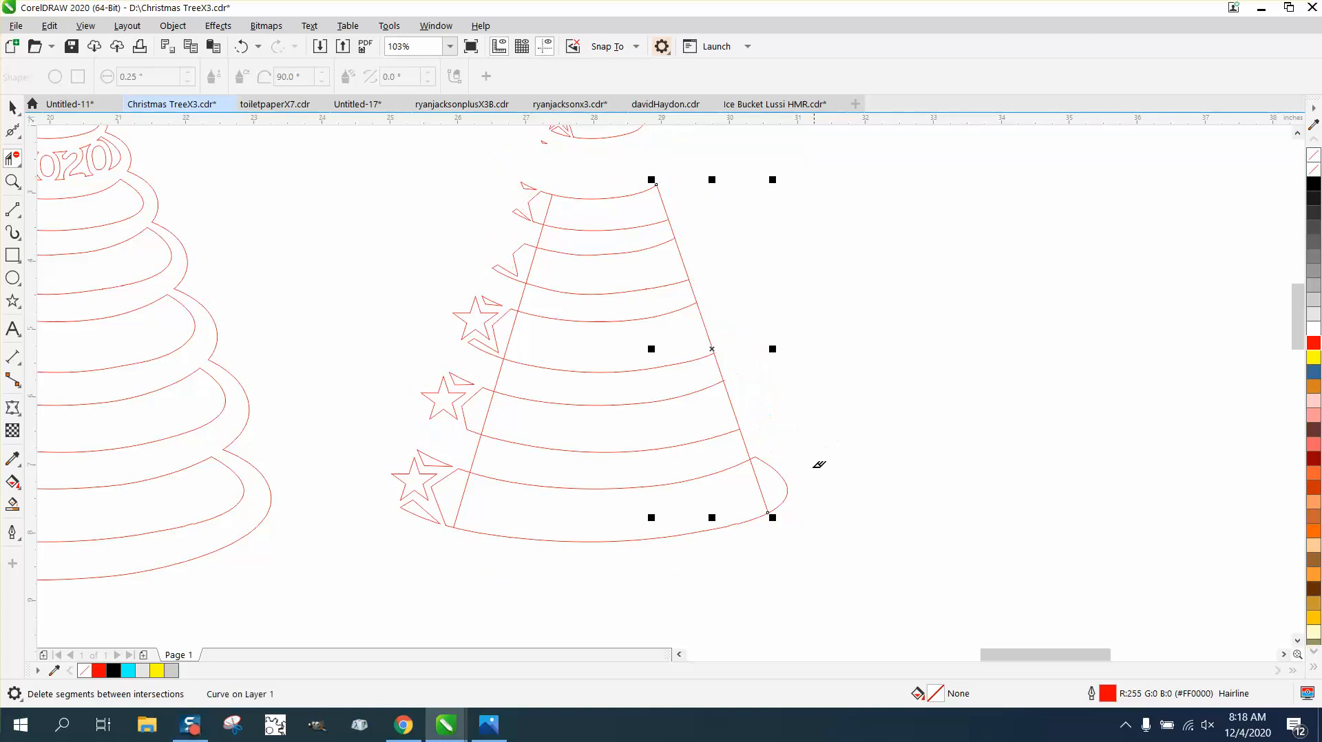
pyautogui.click(786, 490)
pyautogui.moveTo(437, 438); pyautogui.dragTo(410, 520)
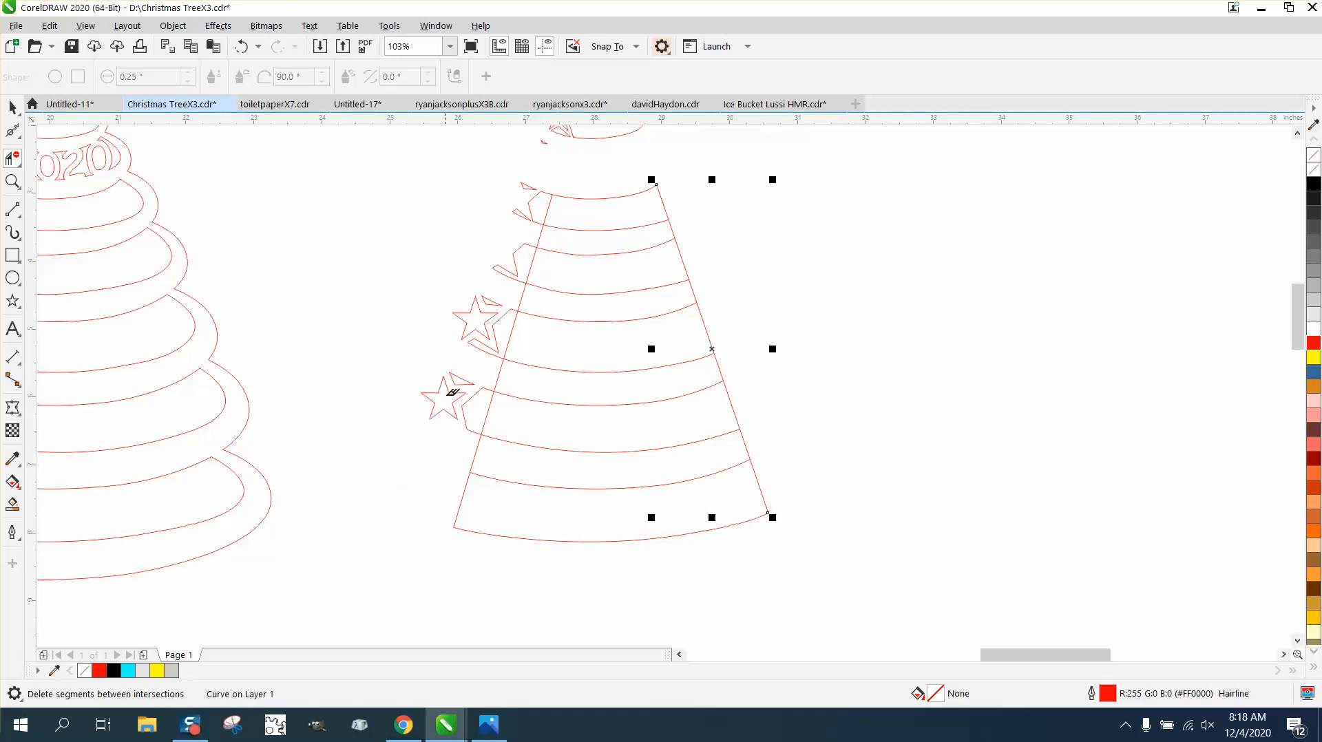
# Step: Delete the remaining stars and fragments outside the left slanted line, and the leftover top of the duplicated tree
pyautogui.moveTo(446, 368); pyautogui.dragTo(444, 427)
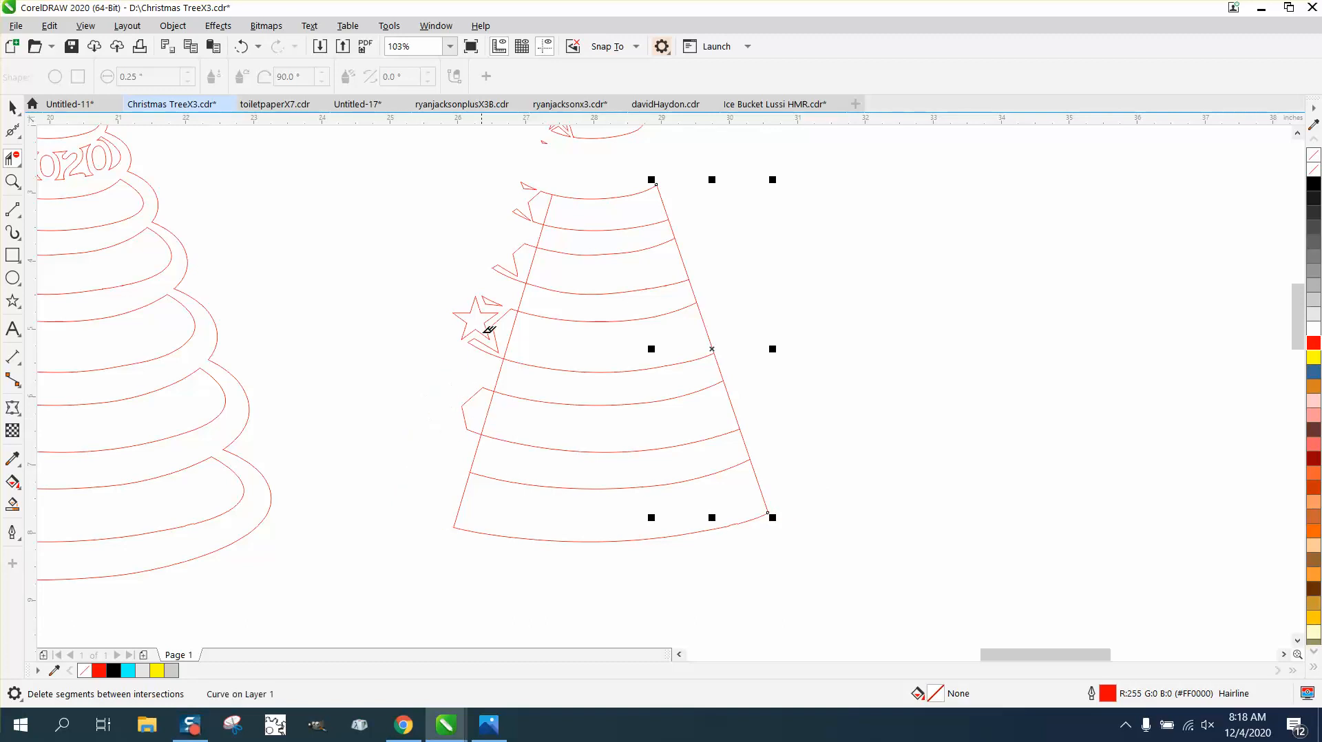
pyautogui.click(475, 387)
pyautogui.moveTo(480, 292); pyautogui.dragTo(487, 344)
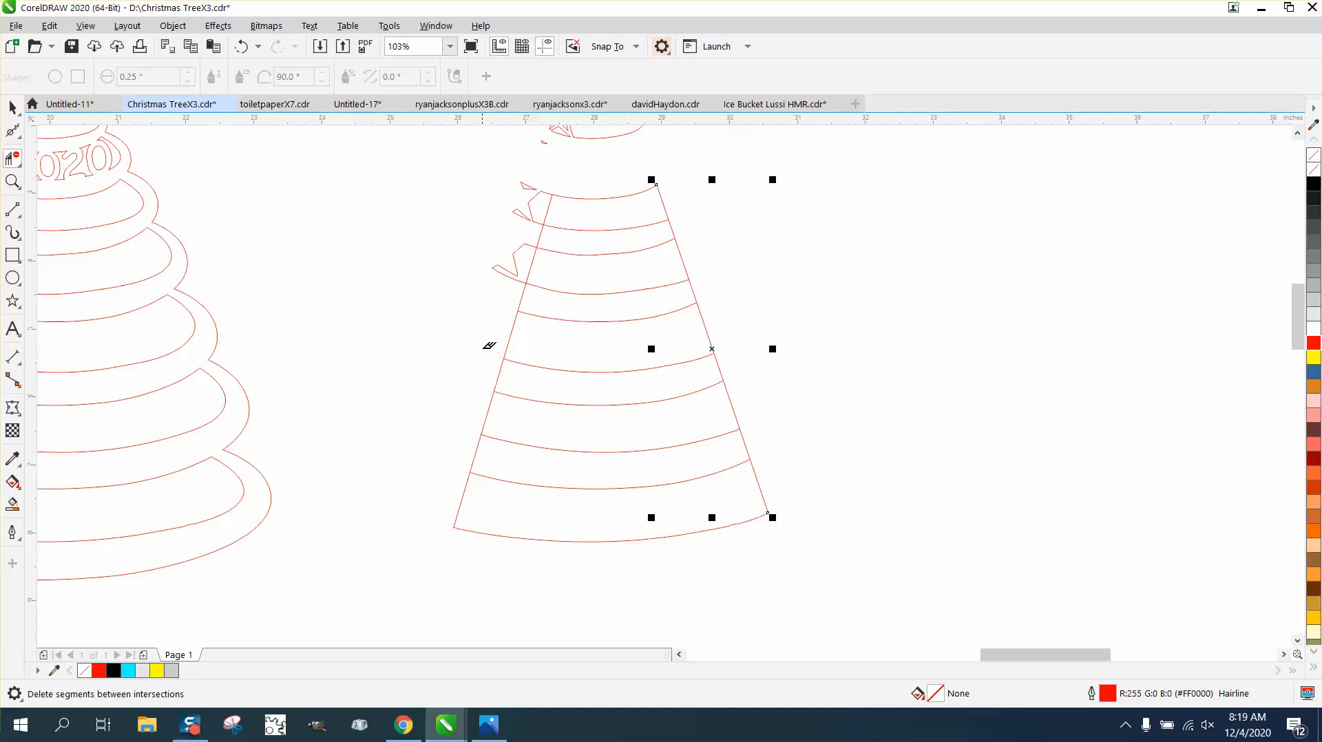
pyautogui.moveTo(504, 247); pyautogui.dragTo(530, 264)
pyautogui.moveTo(537, 182); pyautogui.dragTo(544, 222)
pyautogui.scroll(-2, 772, 202)
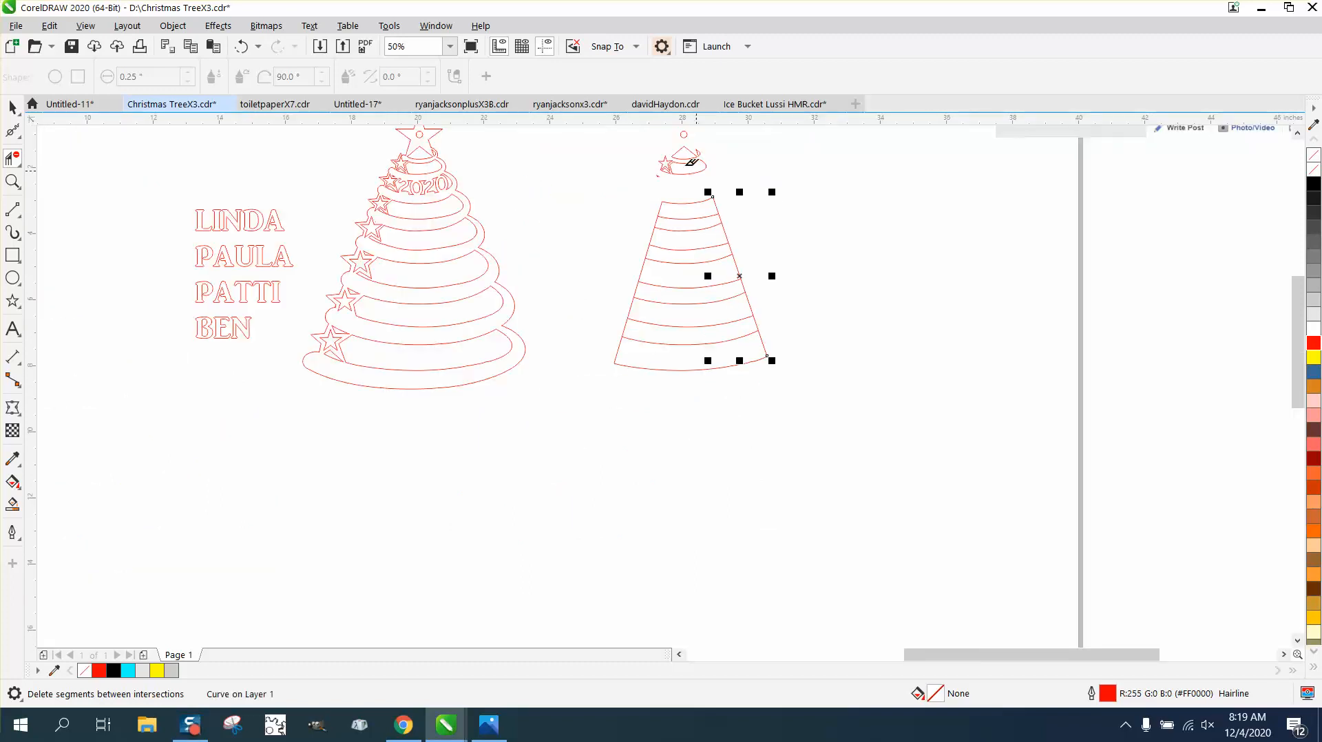
pyautogui.scroll(-1, 724, 167)
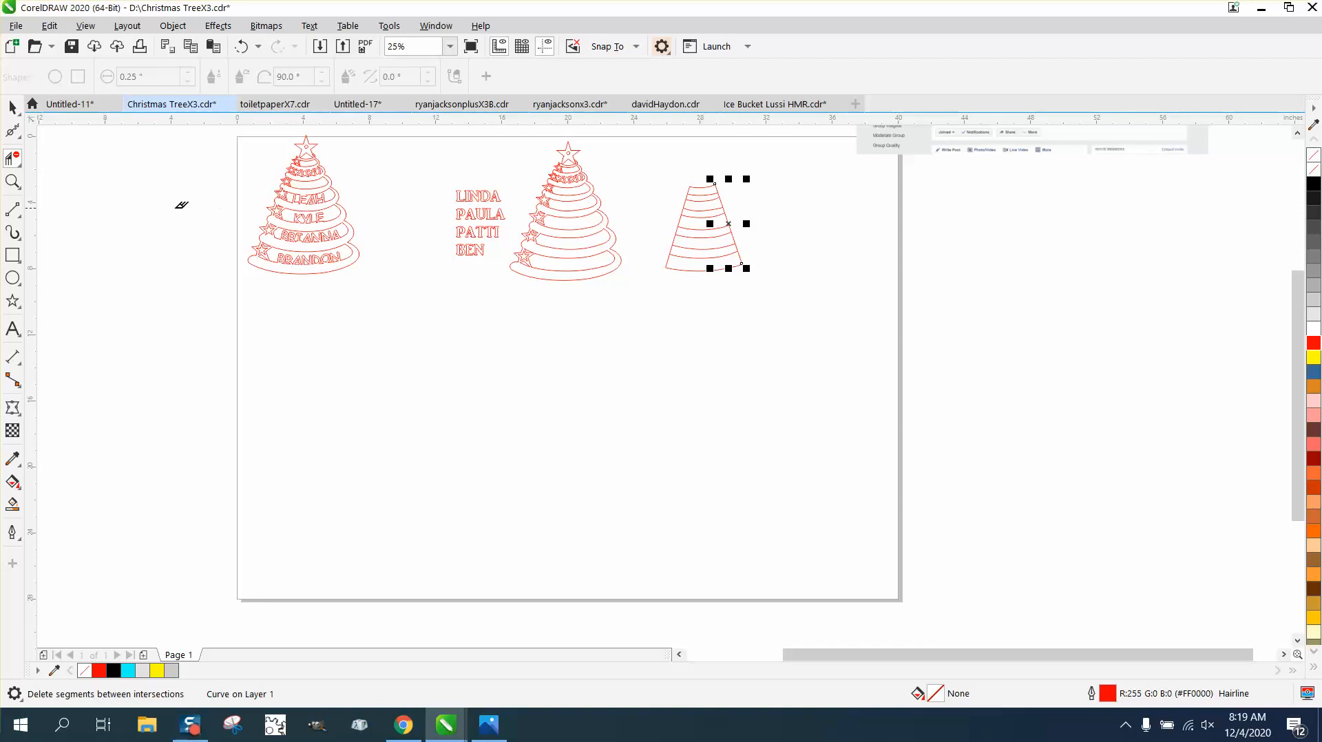
# Step: Delete the upper arc of each of the four lower bands between the slanted lines
pyautogui.click(13, 182)
pyautogui.moveTo(642, 208); pyautogui.dragTo(895, 388)
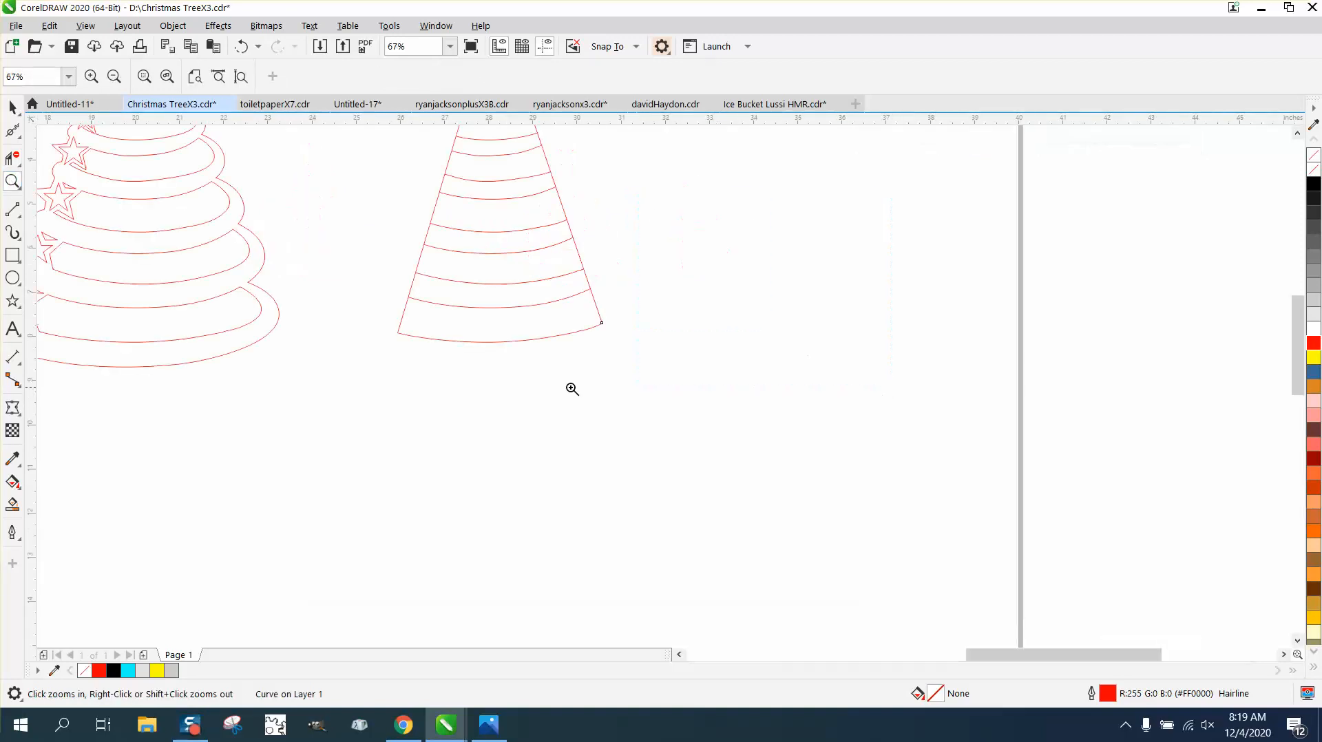
pyautogui.click(12, 158)
pyautogui.scroll(1, 463, 323)
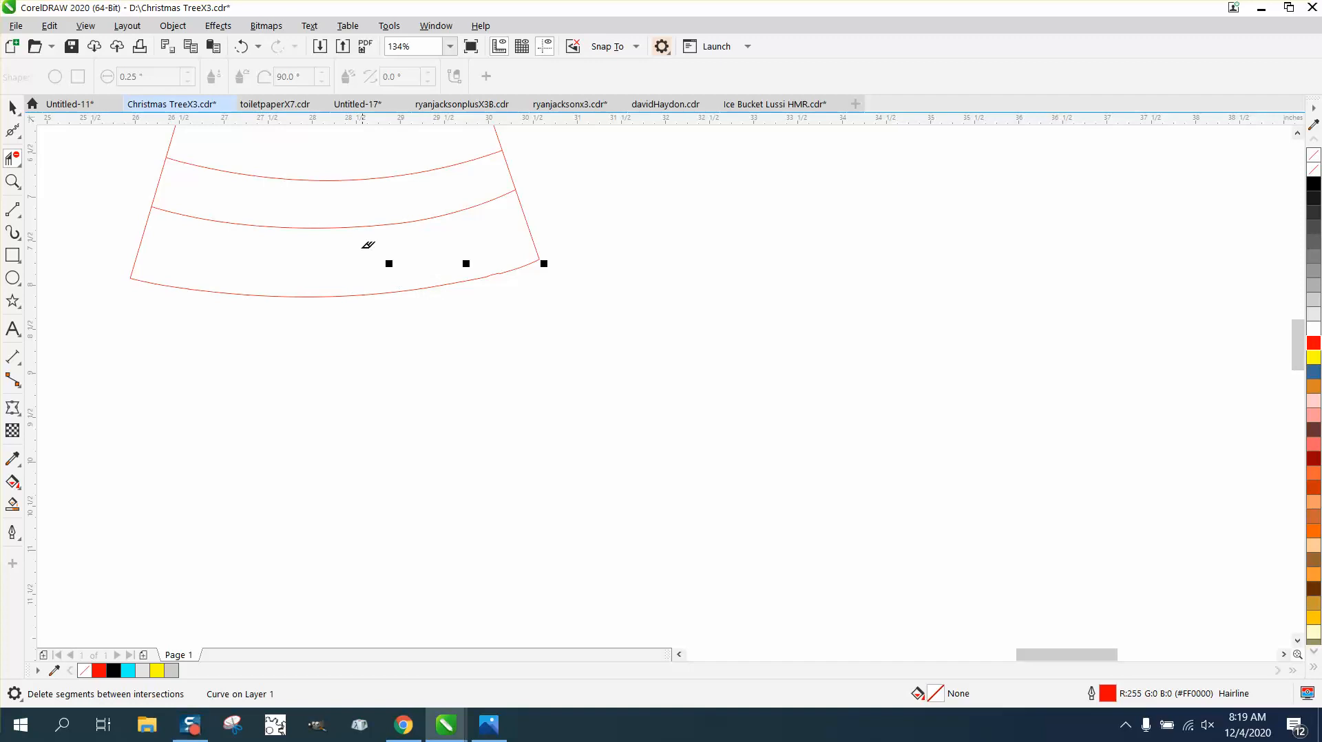
pyautogui.scroll(-1, 510, 269)
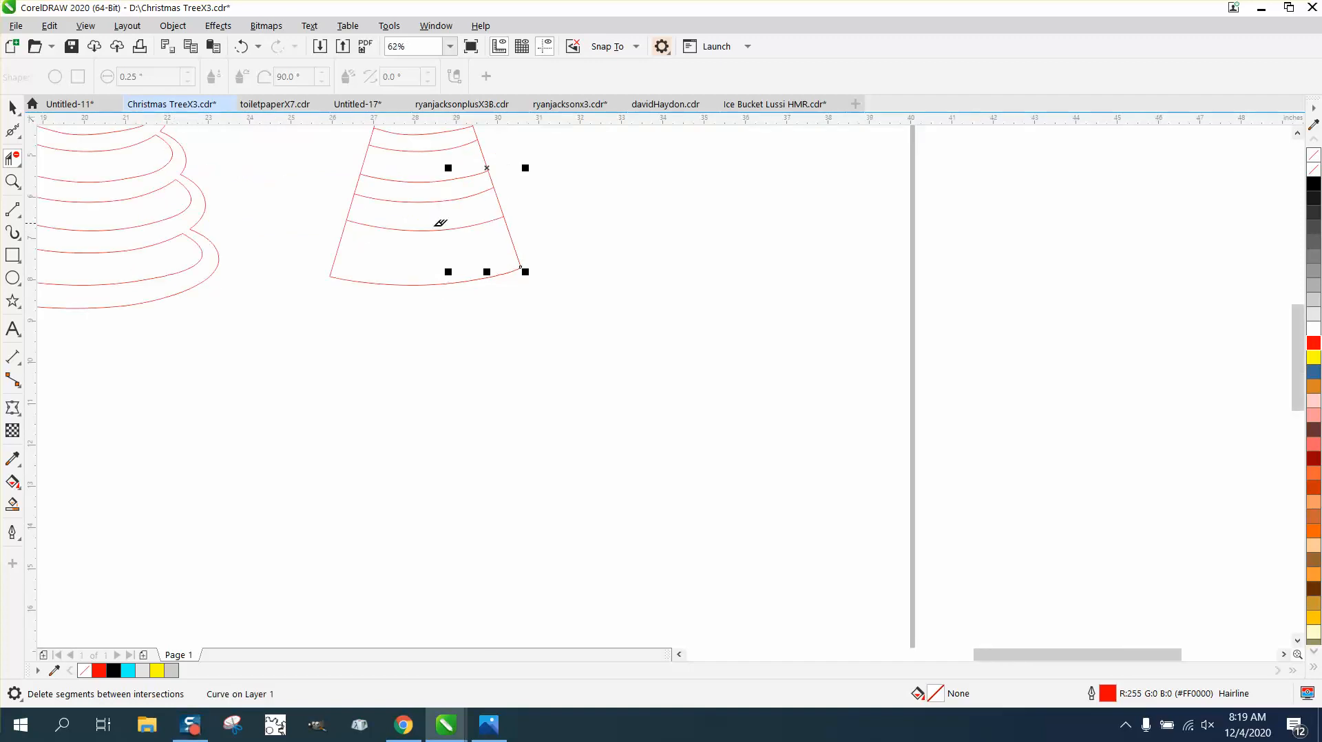
pyautogui.click(437, 201)
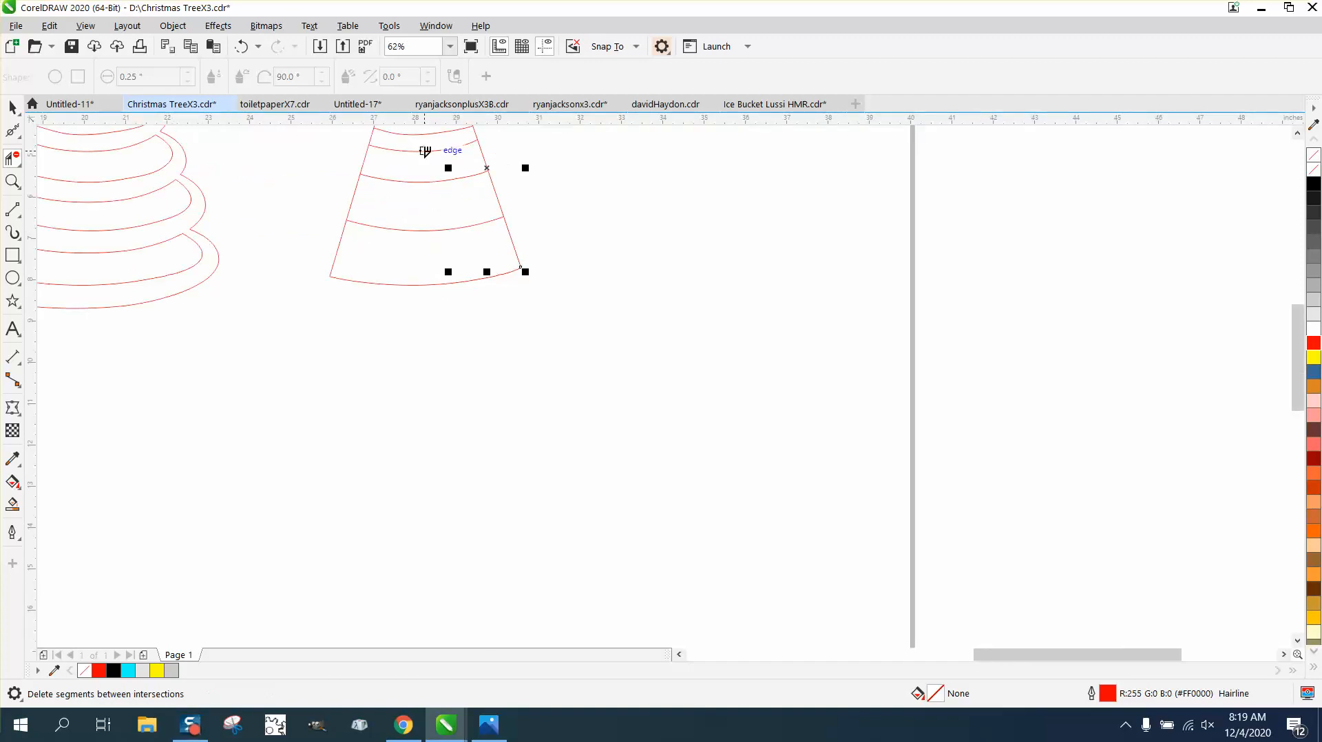
pyautogui.click(423, 151)
pyautogui.moveTo(1303, 396); pyautogui.dragTo(1301, 361)
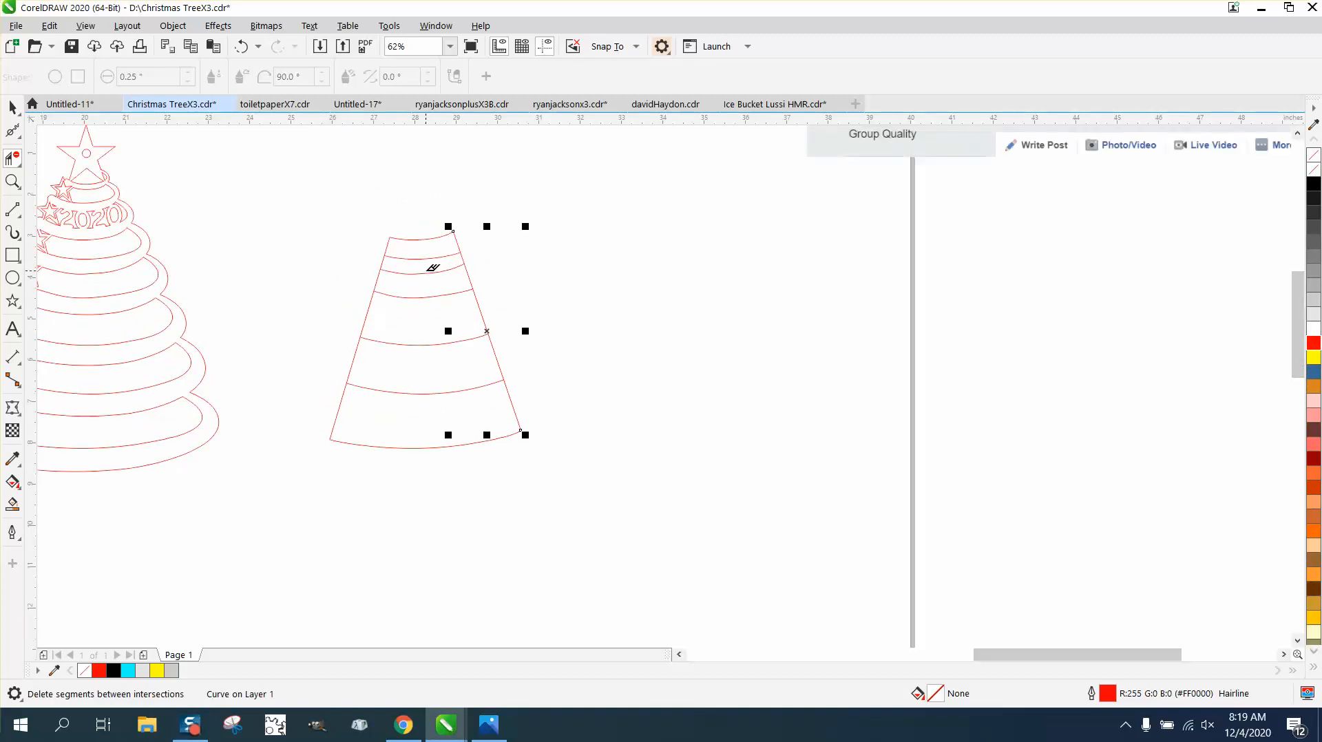
pyautogui.click(422, 255)
pyautogui.click(243, 47)
# Step: Delete both slanted lines, keeping only the curved arcs
pyautogui.click(12, 108)
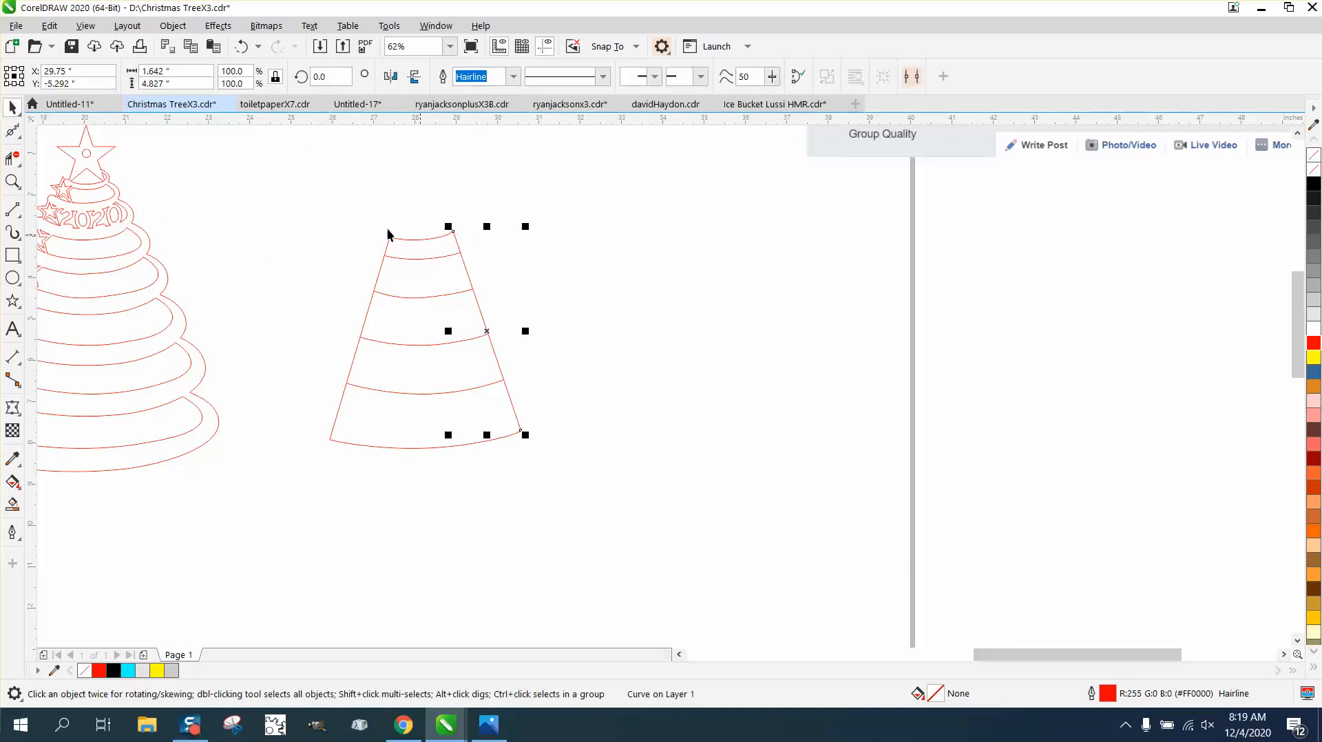
pyautogui.click(246, 192)
pyautogui.click(469, 282)
pyautogui.press('Delete')
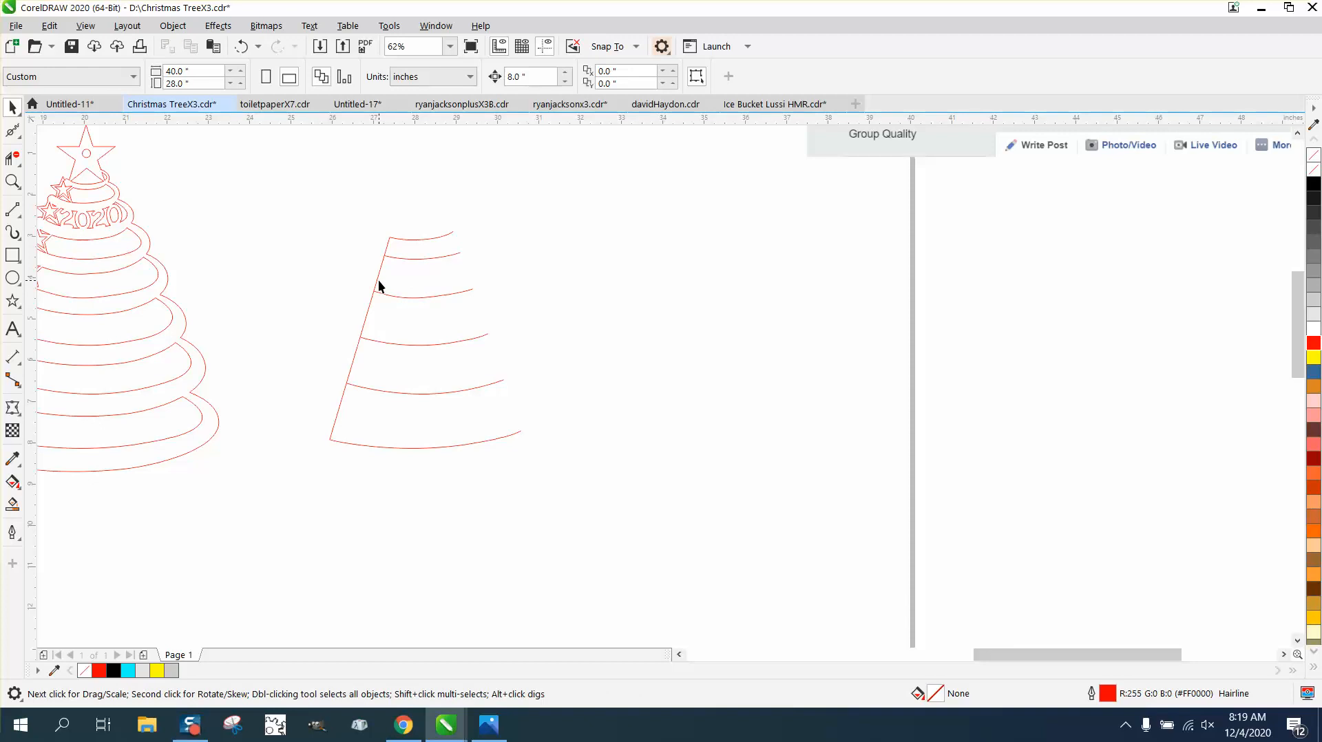
pyautogui.click(377, 284)
pyautogui.press('Delete')
# Step: Delete the surplus nodes on the third arc from the top, smoothing its right end
pyautogui.click(17, 133)
pyautogui.click(65, 135)
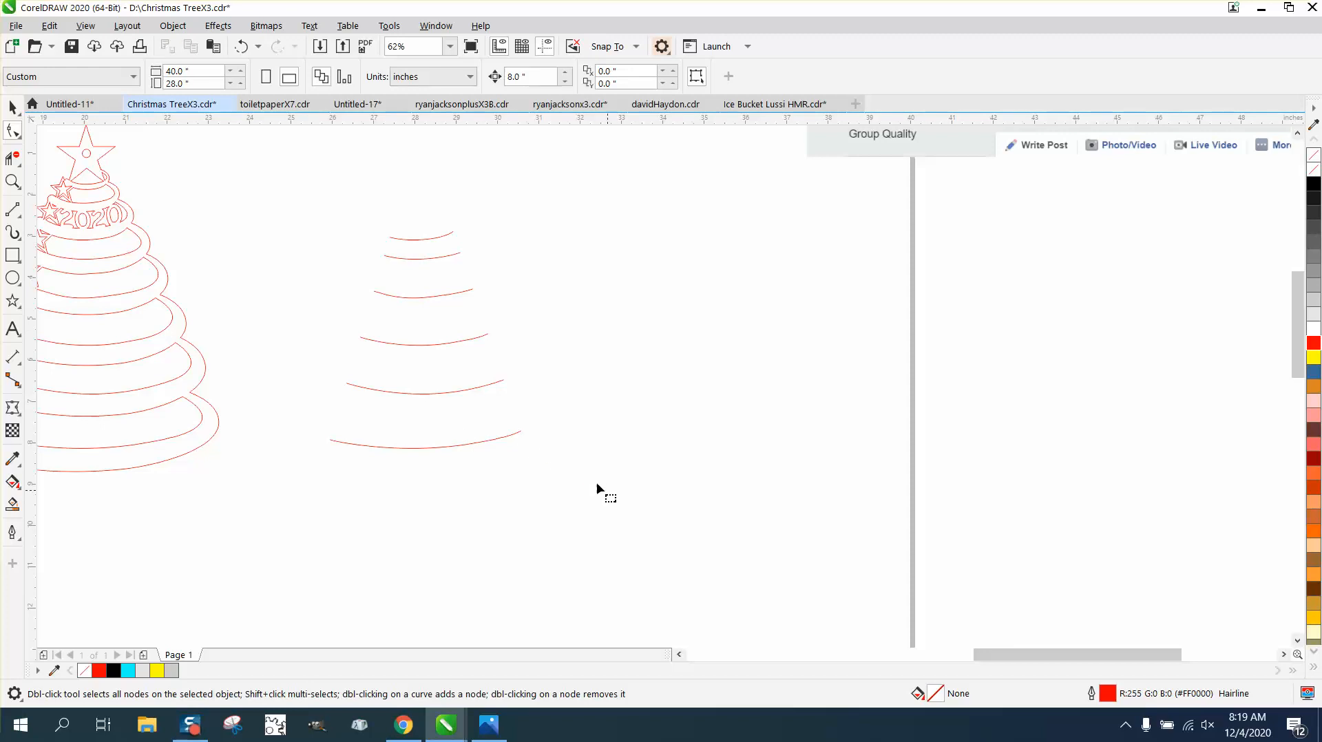
pyautogui.click(517, 435)
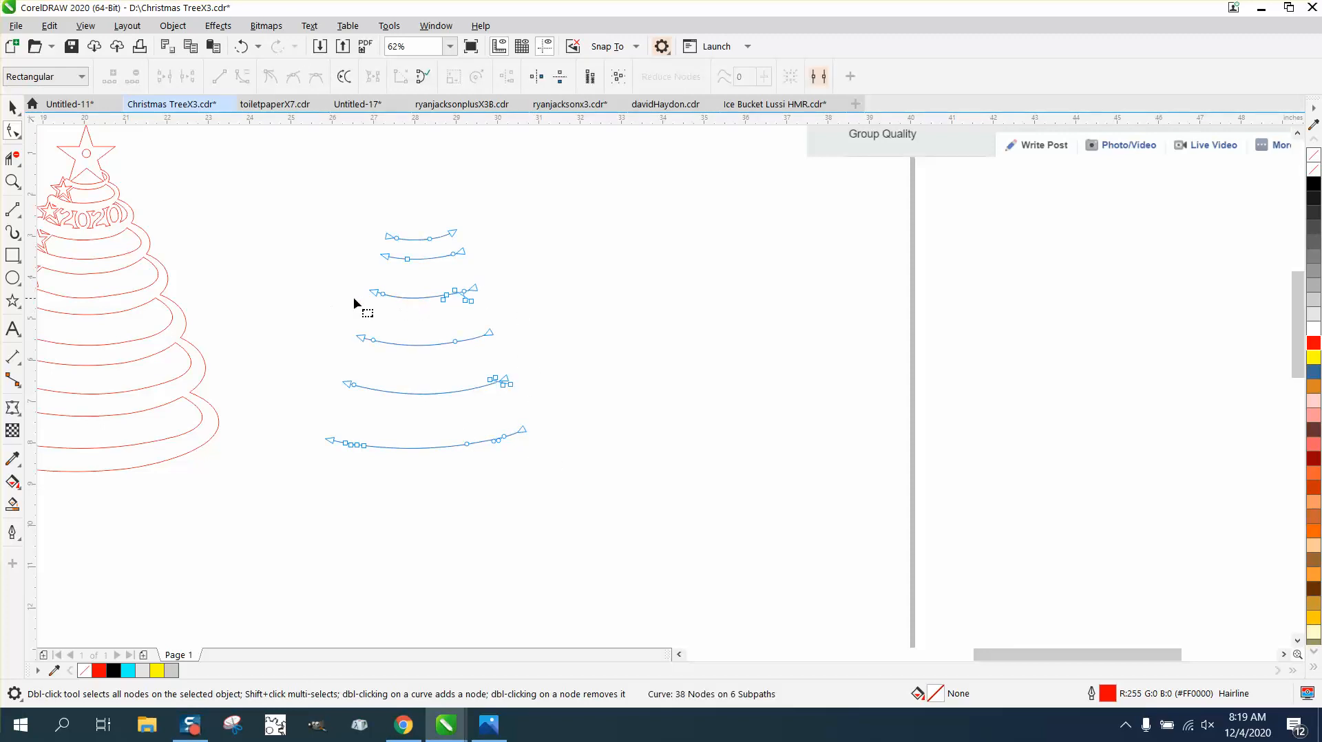
pyautogui.click(12, 181)
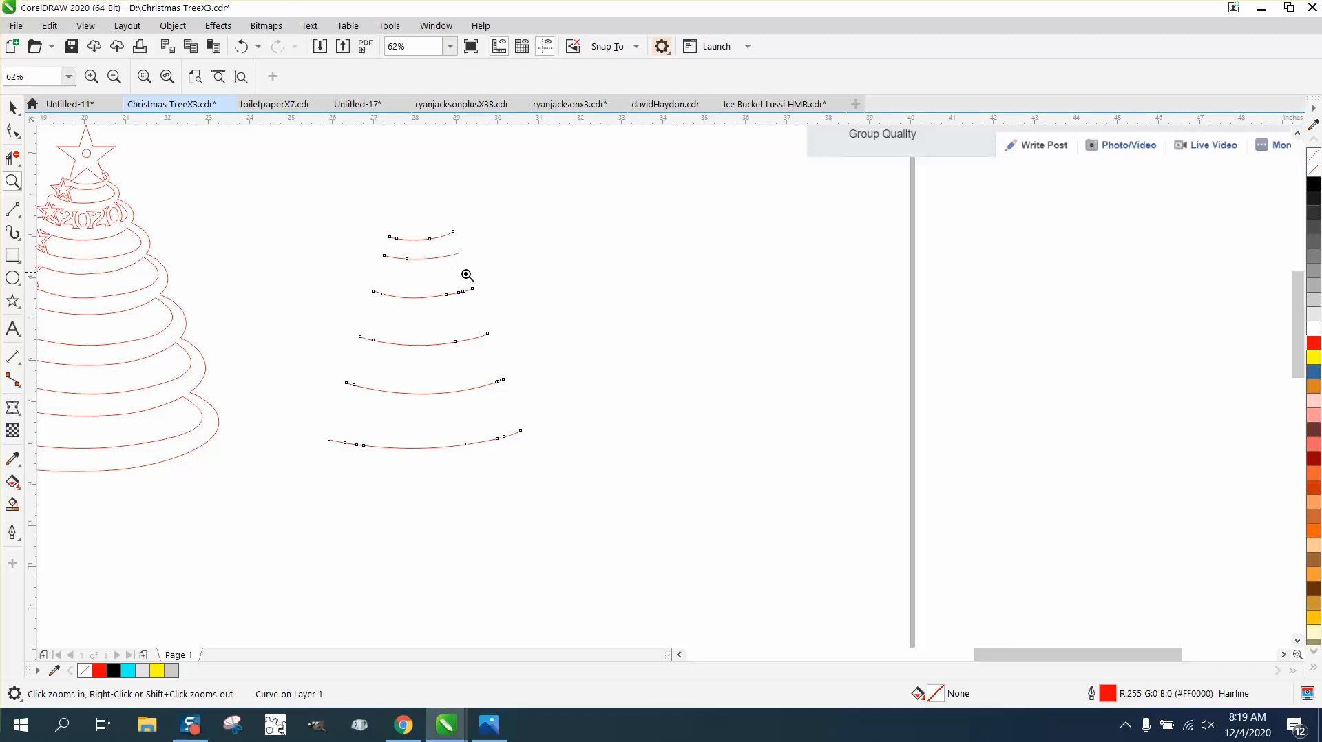
pyautogui.moveTo(416, 270); pyautogui.dragTo(522, 326)
pyautogui.click(12, 130)
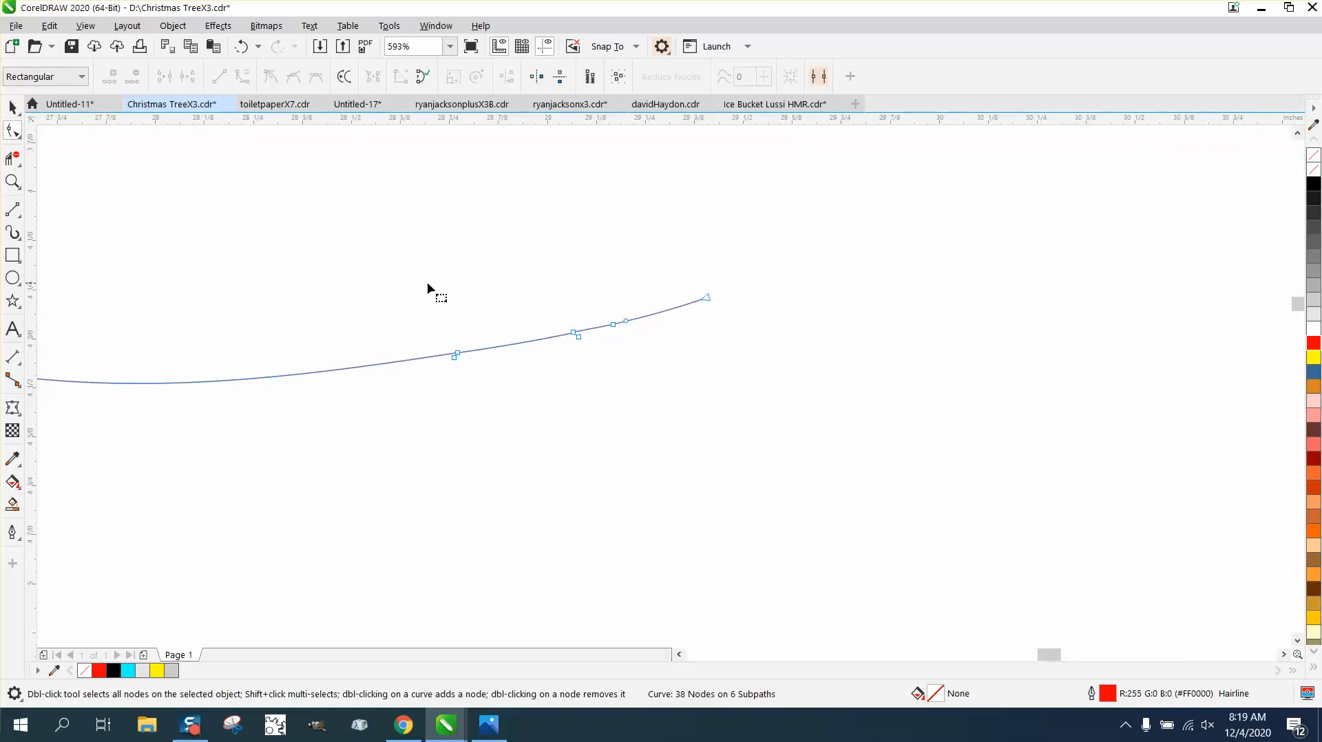
pyautogui.moveTo(629, 389); pyautogui.dragTo(634, 390)
pyautogui.press('Delete')
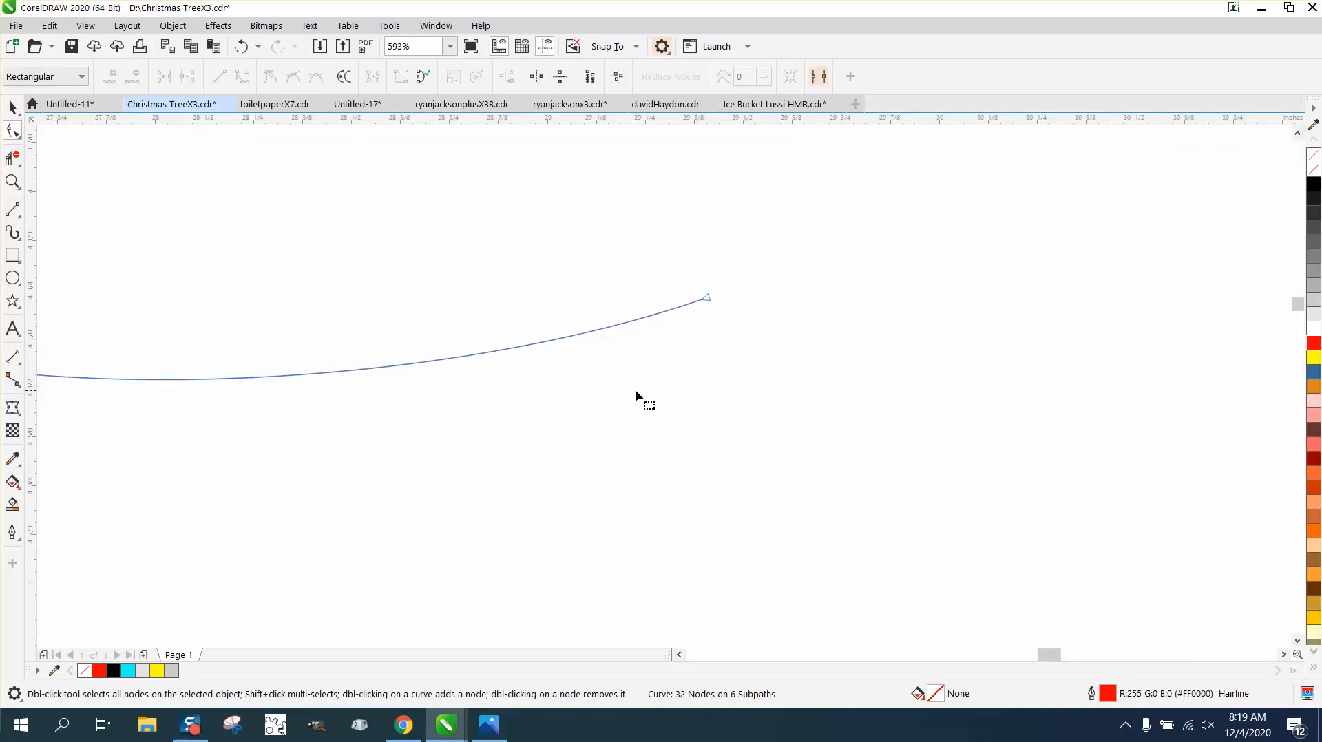
# Step: Delete the extra node near the middle of the second arc from the top
pyautogui.scroll(-2, 635, 390)
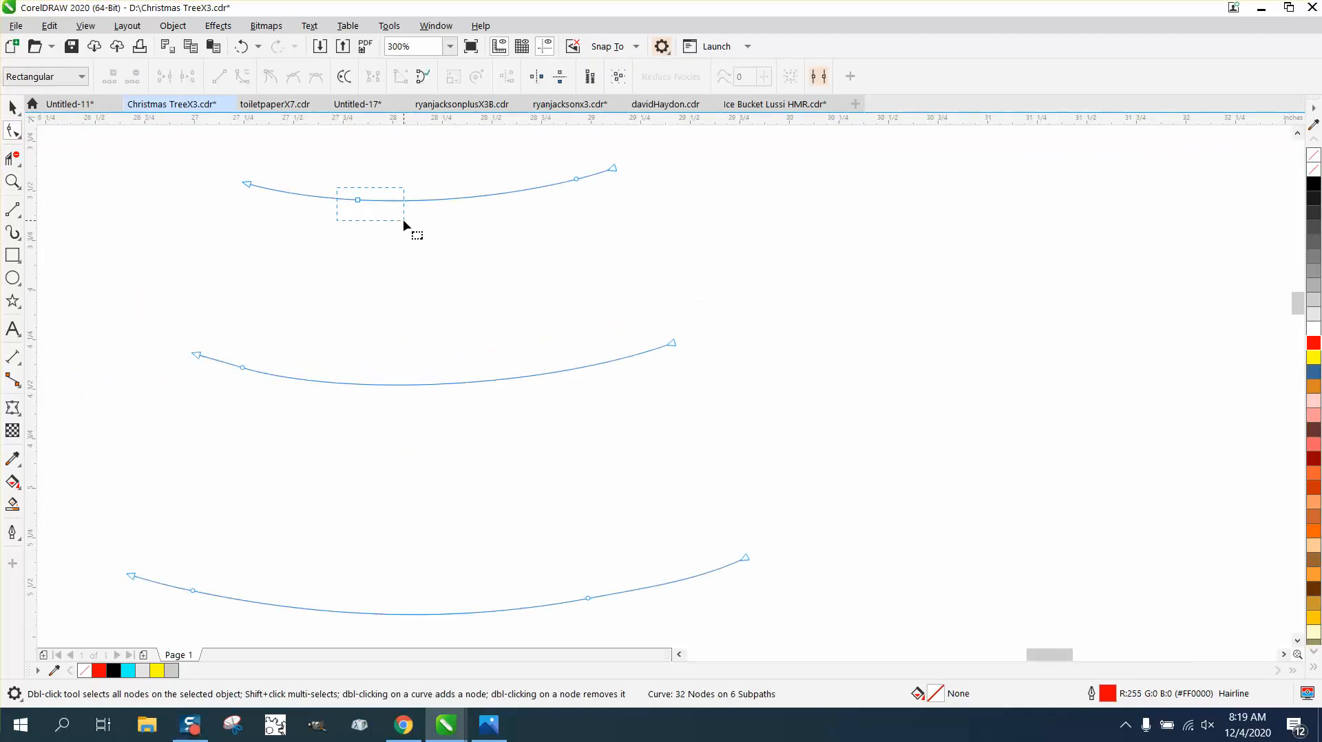
pyautogui.moveTo(403, 219); pyautogui.dragTo(416, 230)
pyautogui.press('Delete')
# Step: Select all nodes of the upper five arcs and reverse their subpaths
pyautogui.scroll(-2, 434, 250)
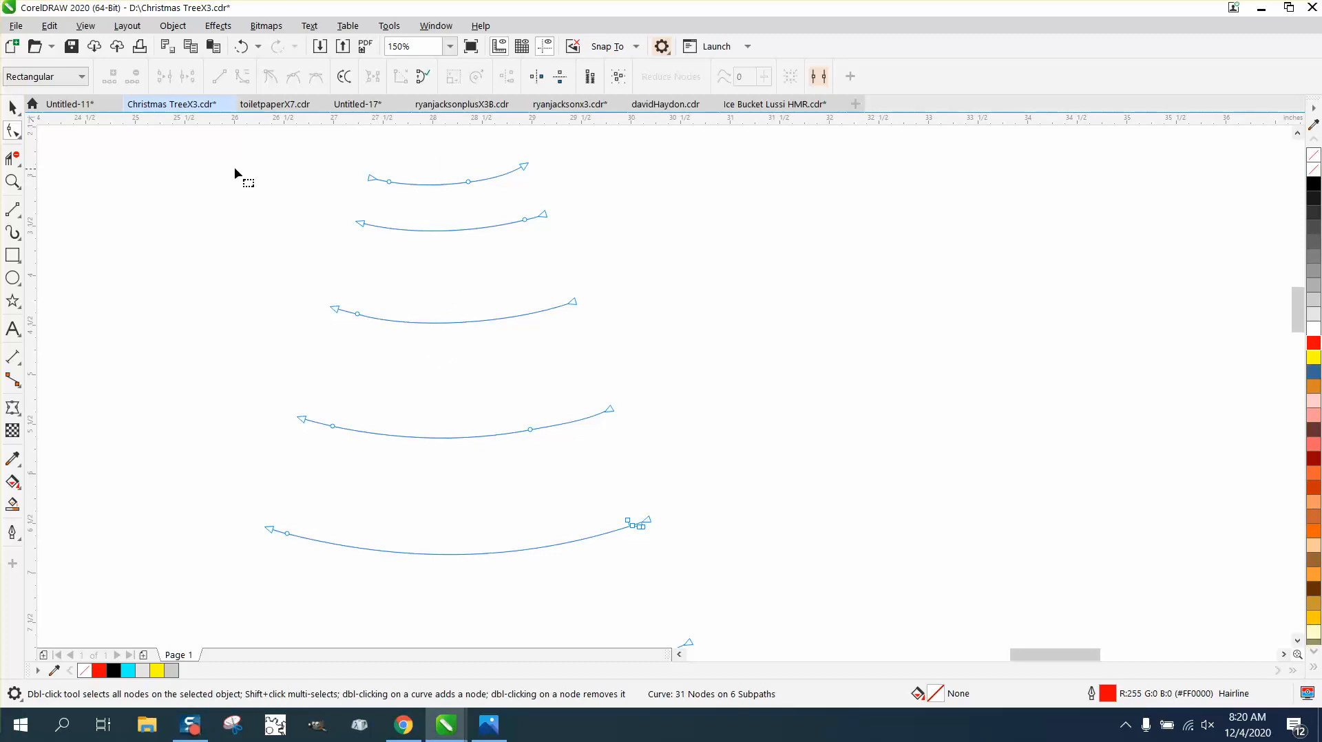
pyautogui.moveTo(692, 588); pyautogui.dragTo(693, 588)
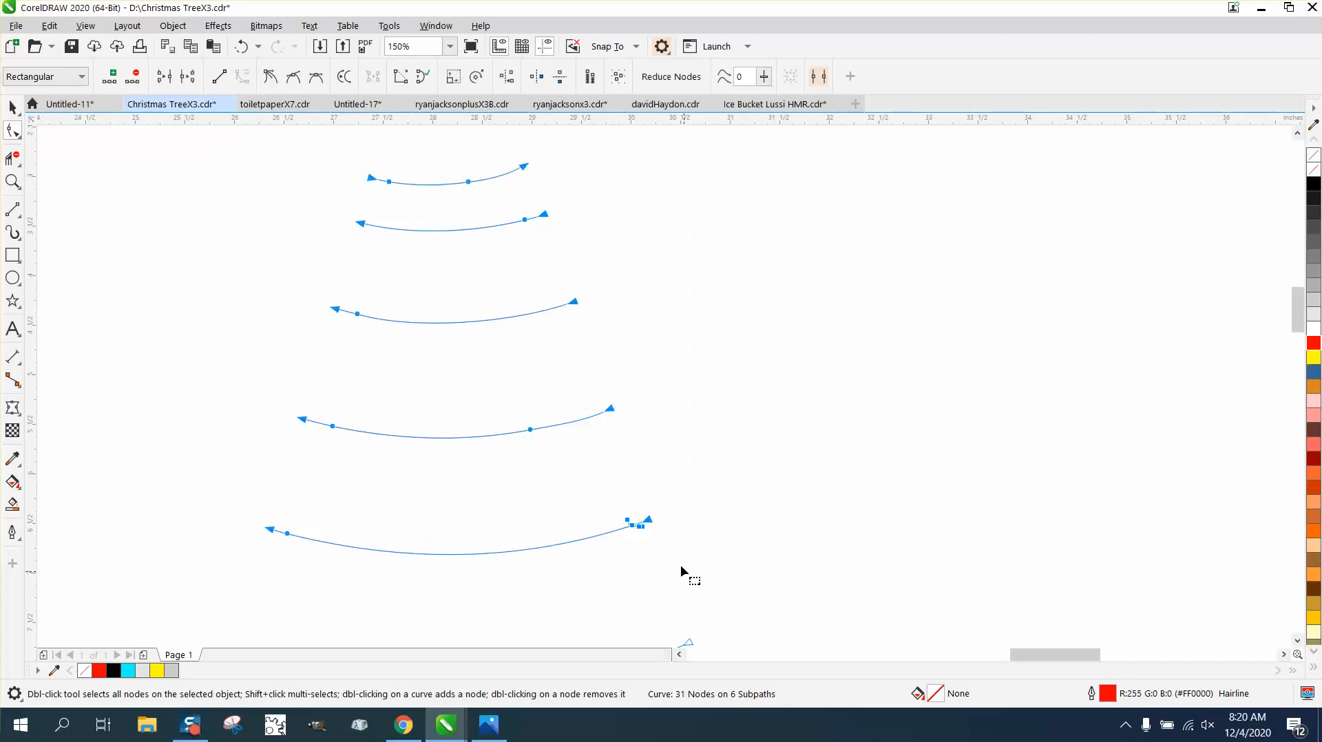
pyautogui.rightClick(653, 519)
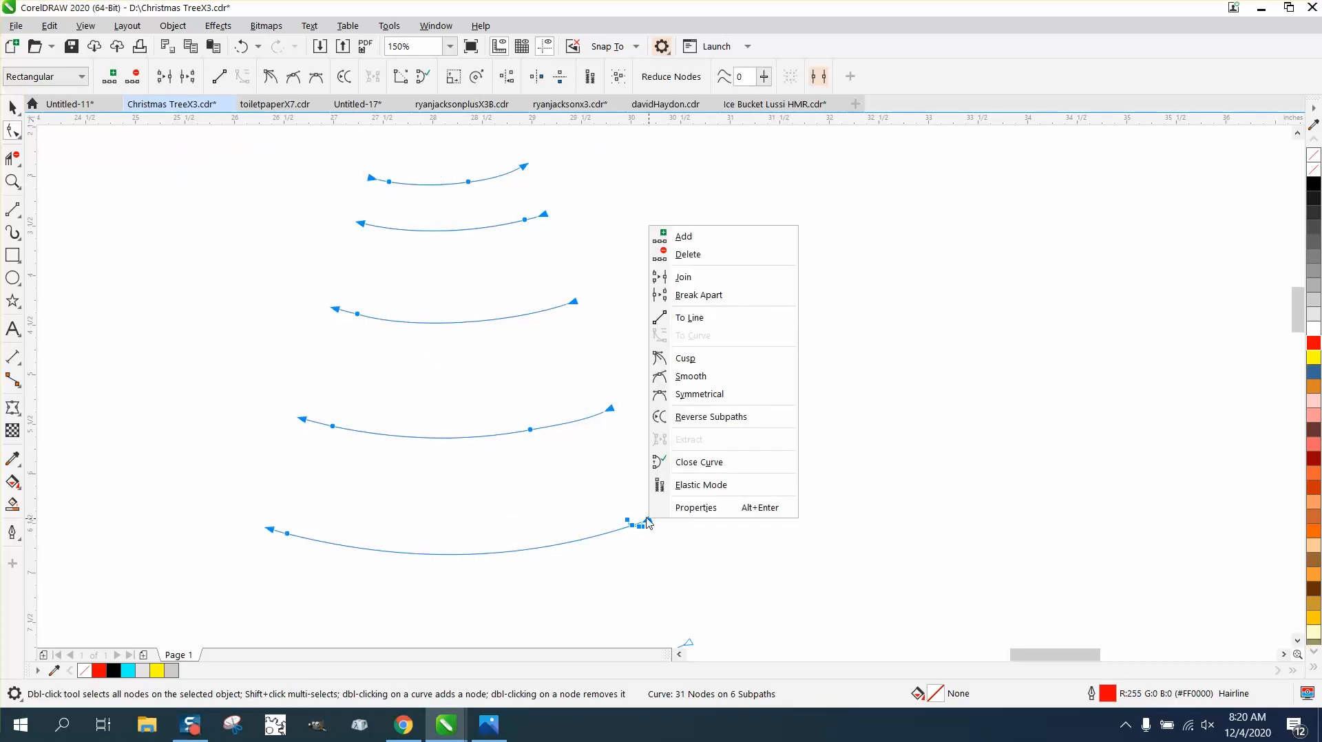
pyautogui.click(698, 417)
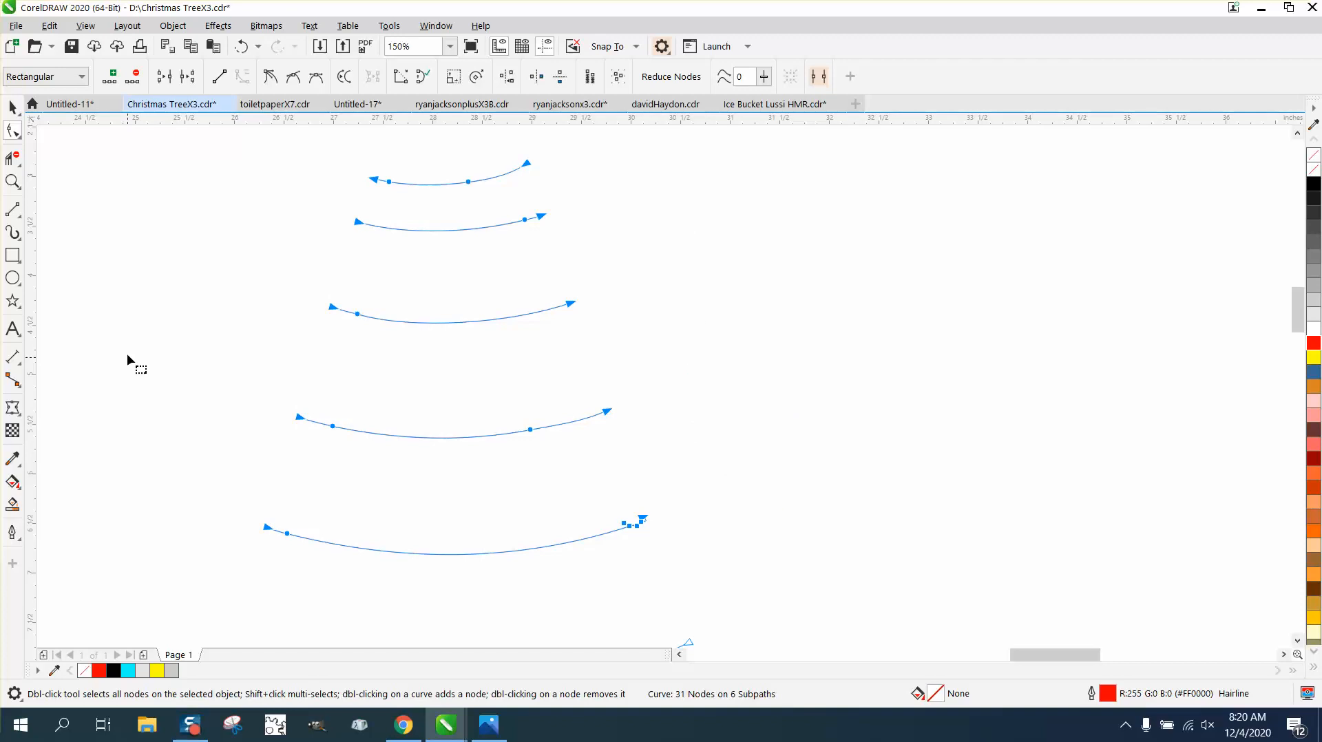
# Step: Delete the surplus nodes near the right end of the fifth arc from the top, restoring a smooth curve
pyautogui.moveTo(616, 496); pyautogui.dragTo(634, 539)
pyautogui.press('Delete')
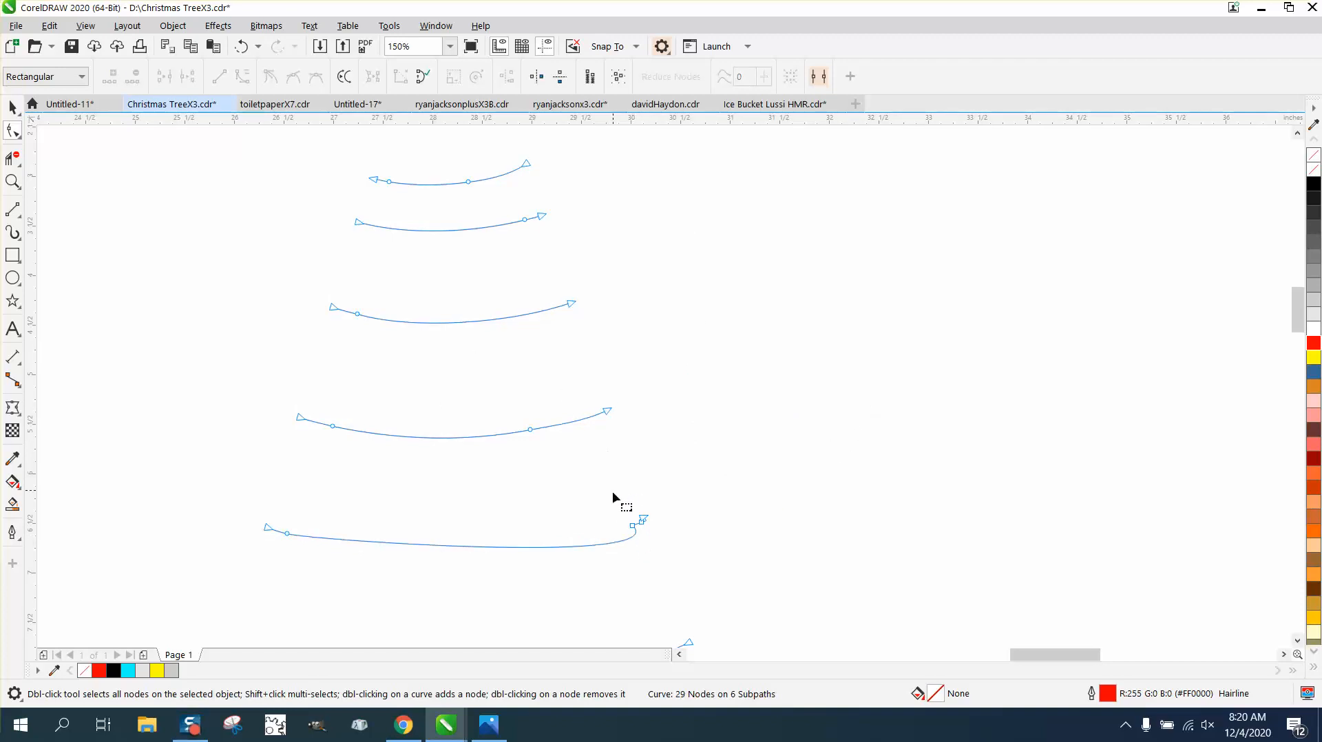
pyautogui.click(631, 526)
pyautogui.press('Delete')
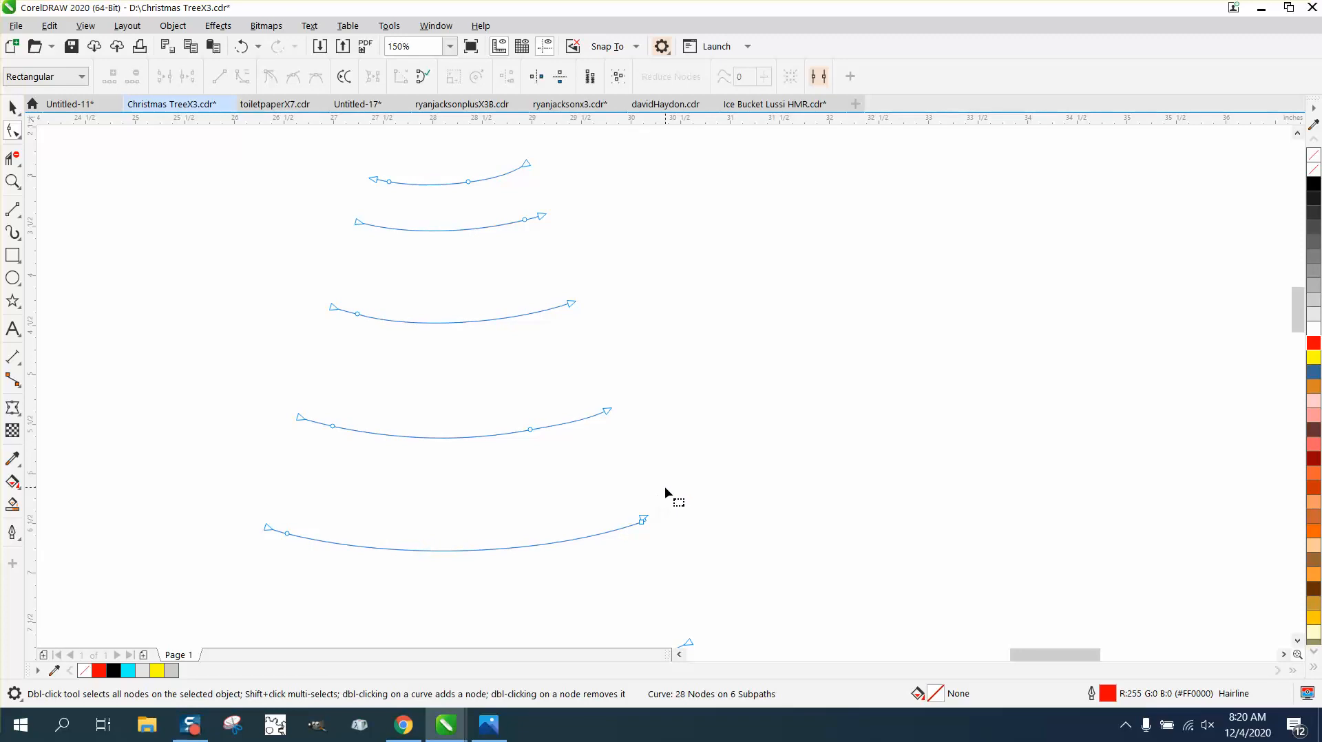
# Step: Move the four family names from beside the tree to the right side of the guide arcs
pyautogui.scroll(-1, 648, 458)
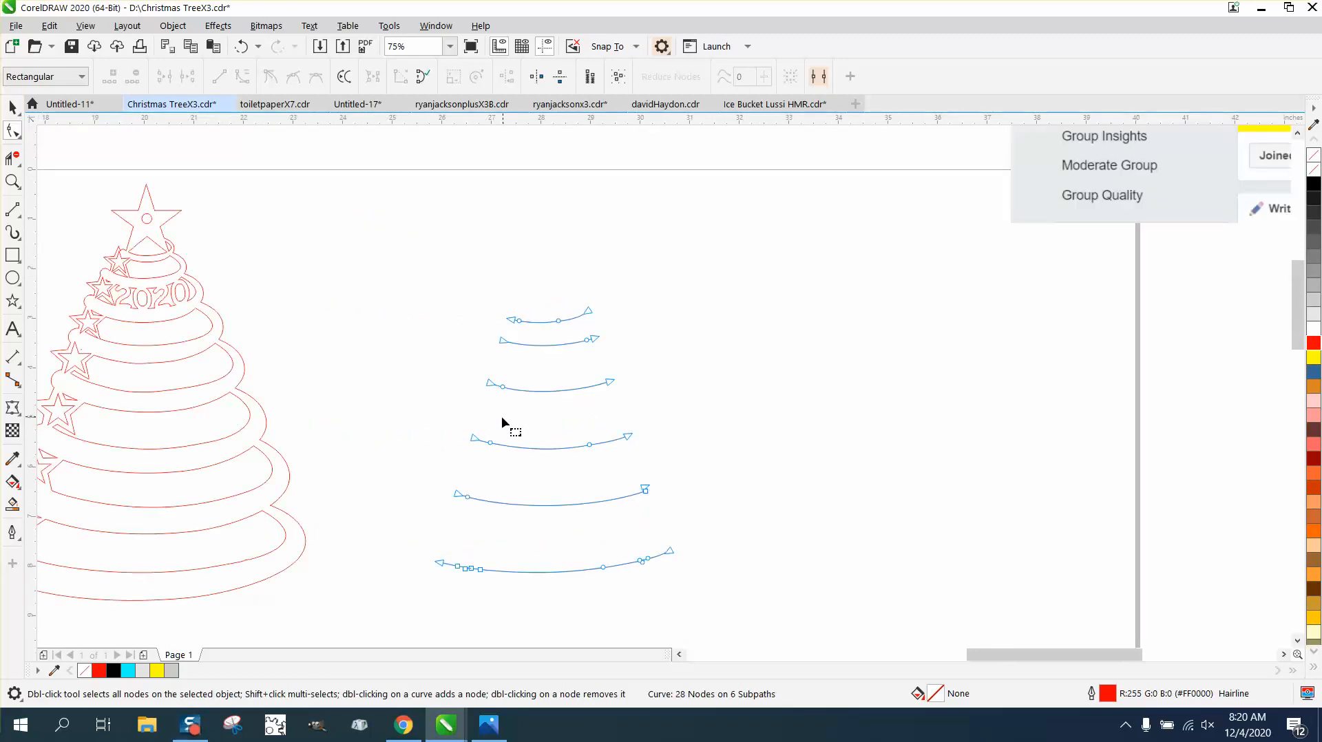
pyautogui.scroll(-1, 502, 419)
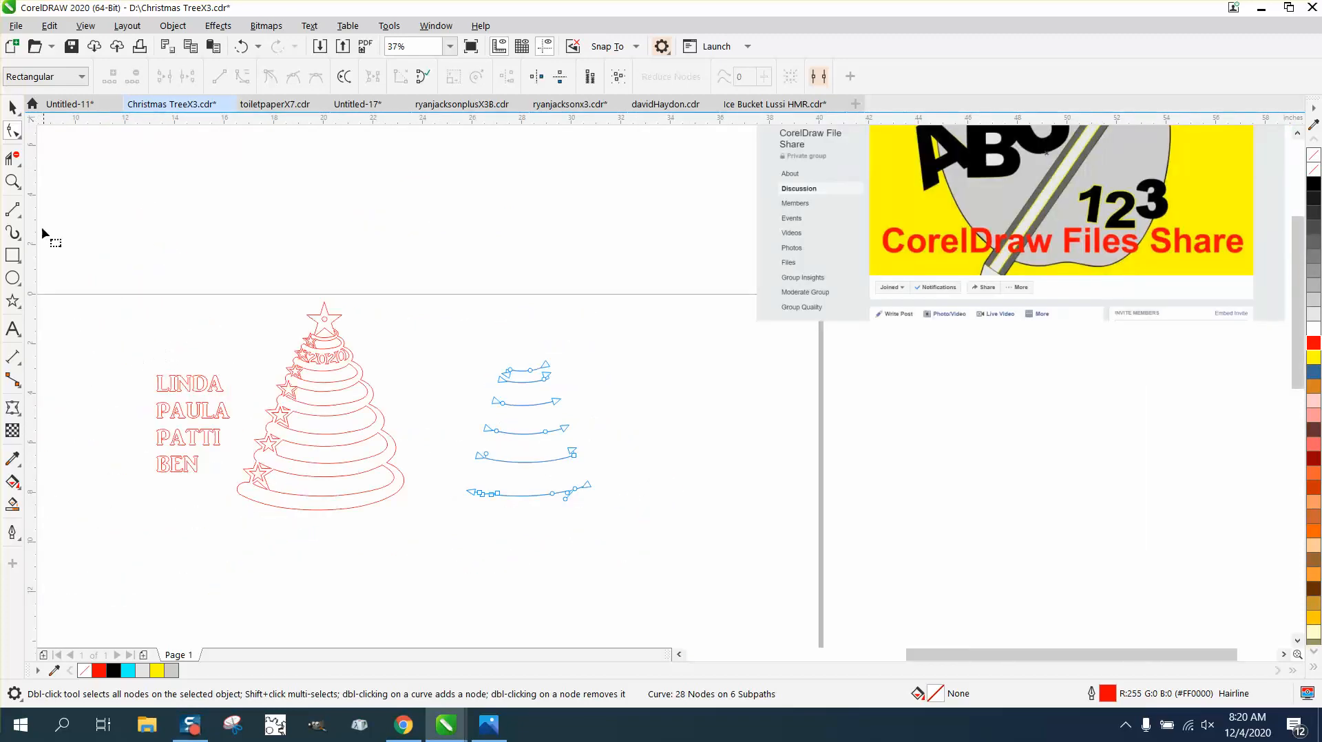
pyautogui.click(12, 106)
pyautogui.moveTo(240, 482); pyautogui.dragTo(240, 484)
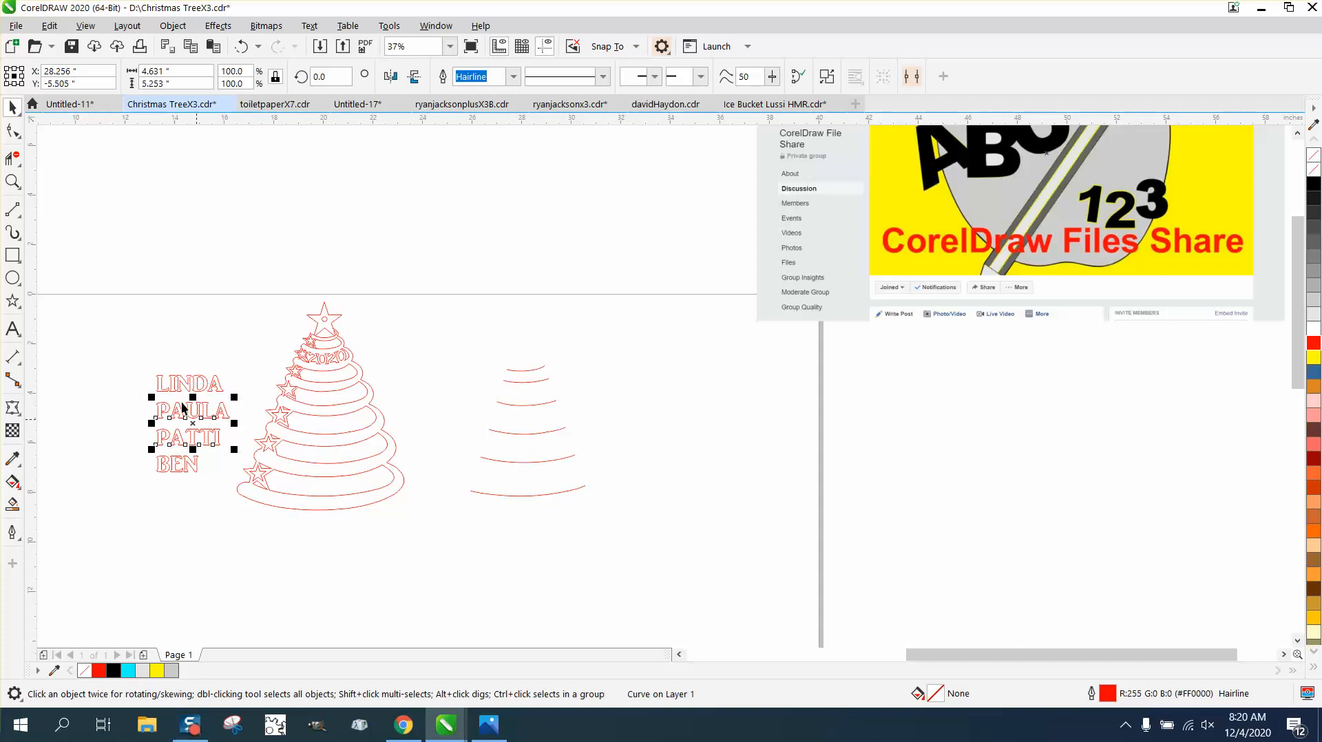
pyautogui.moveTo(130, 326); pyautogui.dragTo(234, 492)
pyautogui.moveTo(192, 428); pyautogui.dragTo(534, 407)
pyautogui.click(647, 487)
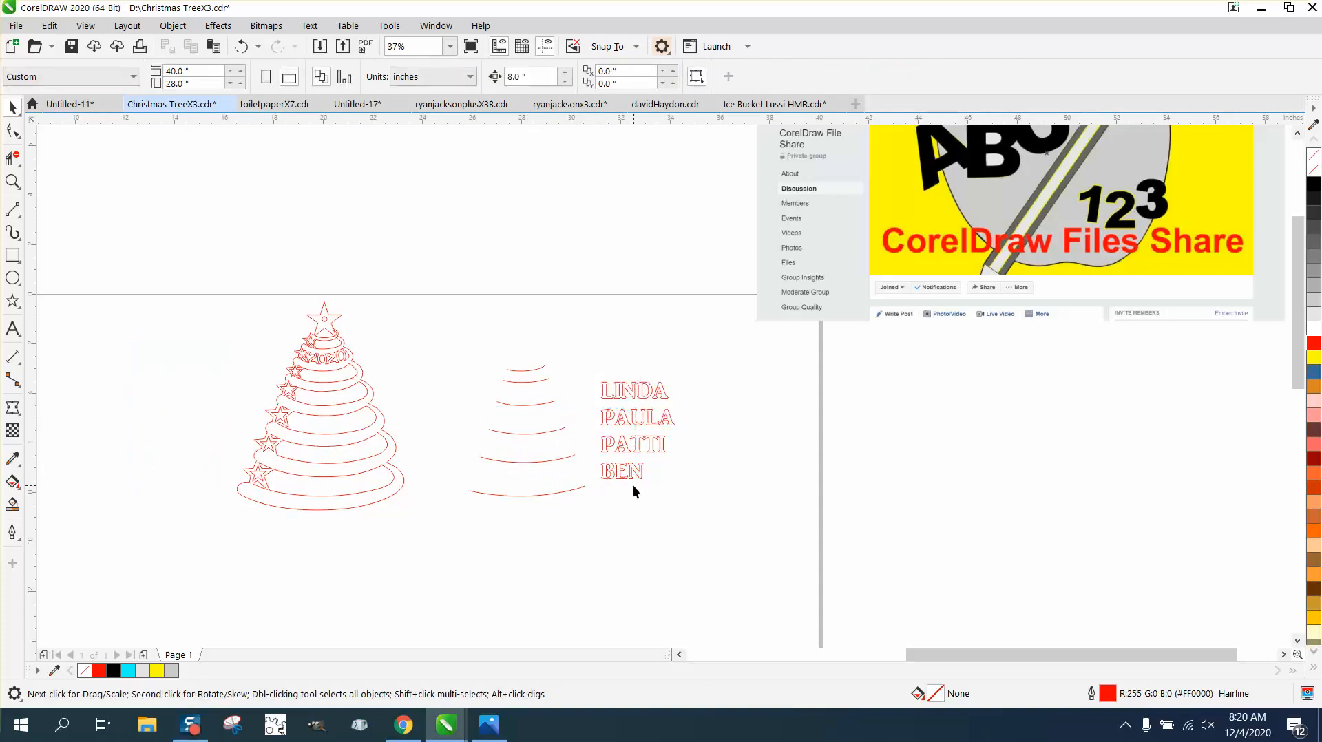
# Step: Place the bottom name of the list between the second and third arcs, just above the third arc
pyautogui.moveTo(626, 478); pyautogui.dragTo(526, 404)
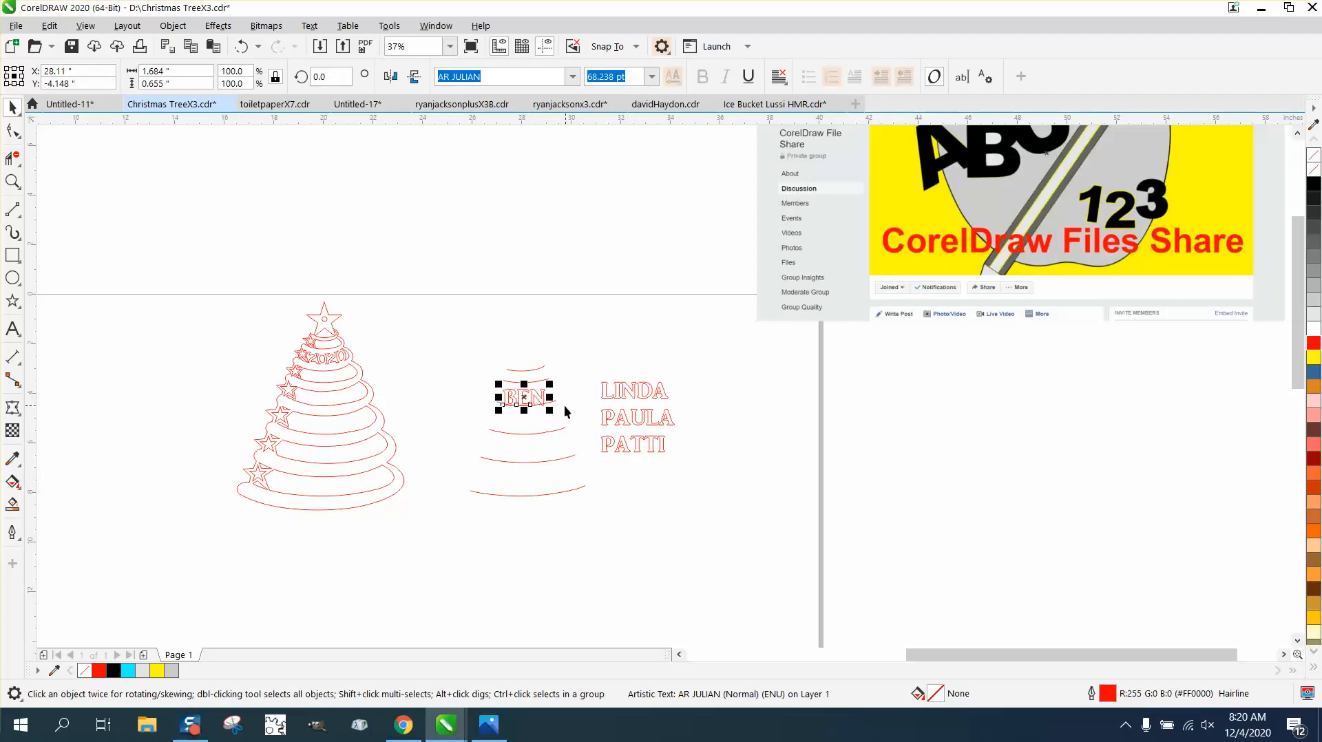
pyautogui.click(12, 181)
pyautogui.moveTo(396, 315); pyautogui.dragTo(689, 551)
pyautogui.click(12, 107)
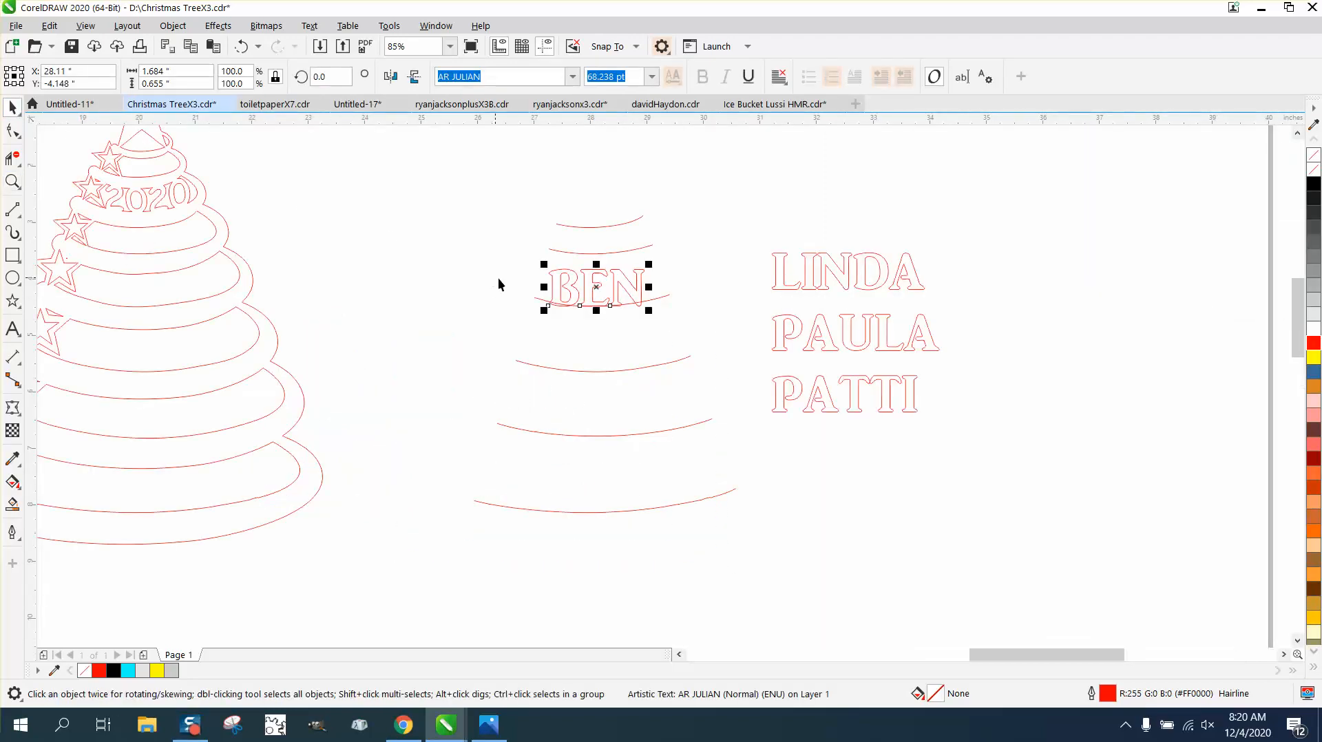
pyautogui.moveTo(597, 287); pyautogui.dragTo(598, 280)
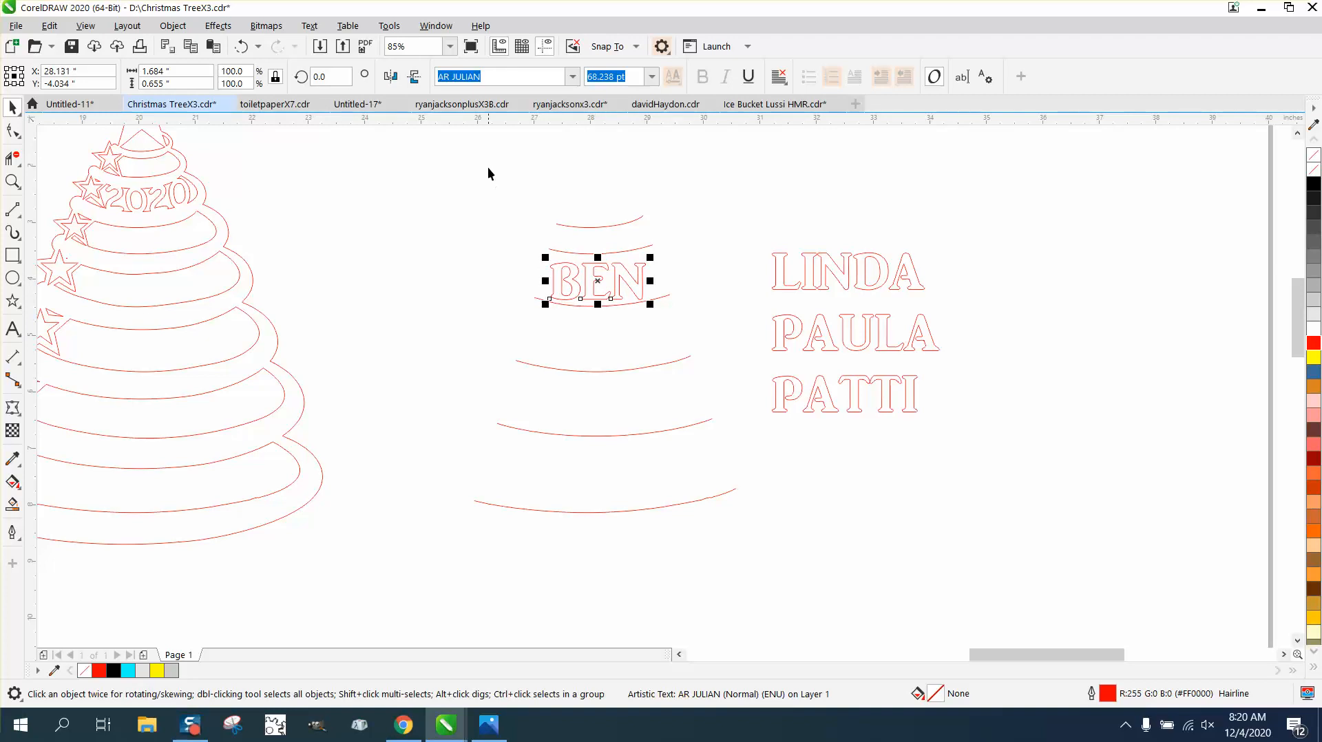
# Step: Fit the placed name to the third arc from the top as its text path
pyautogui.click(310, 27)
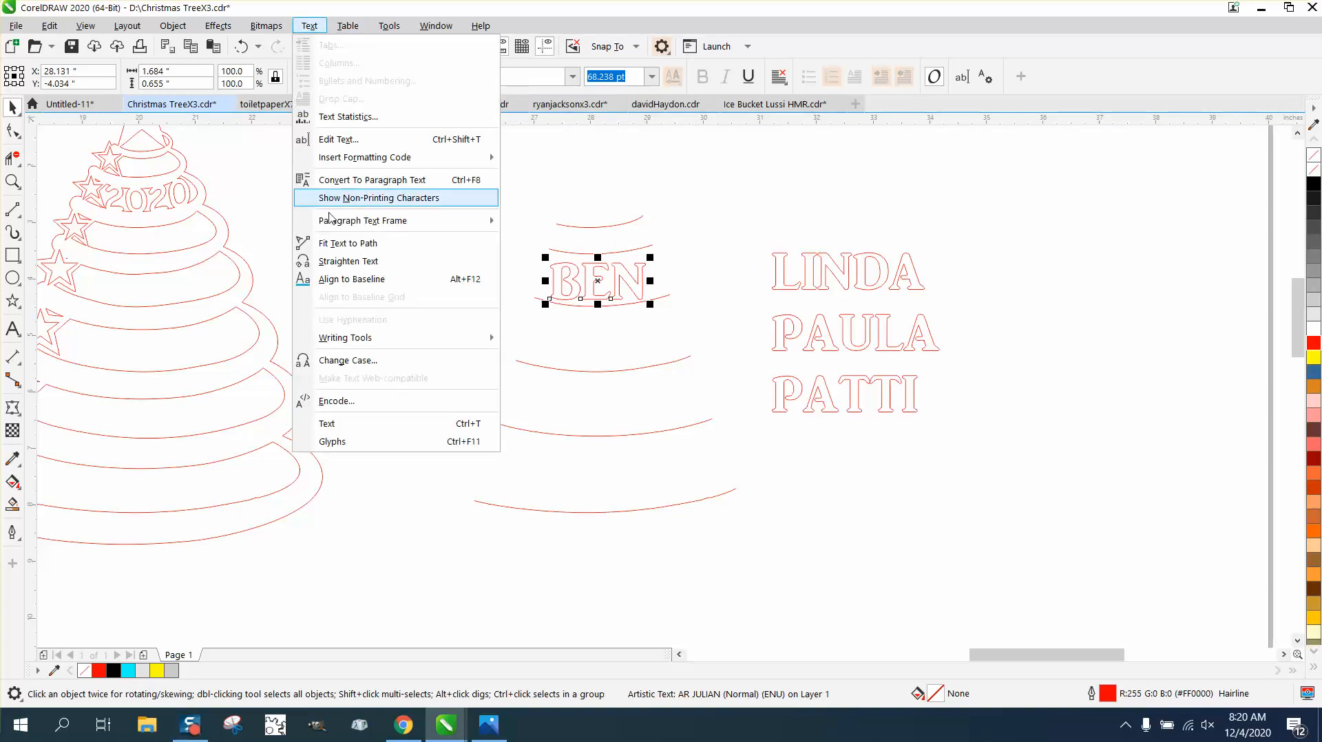
pyautogui.click(344, 241)
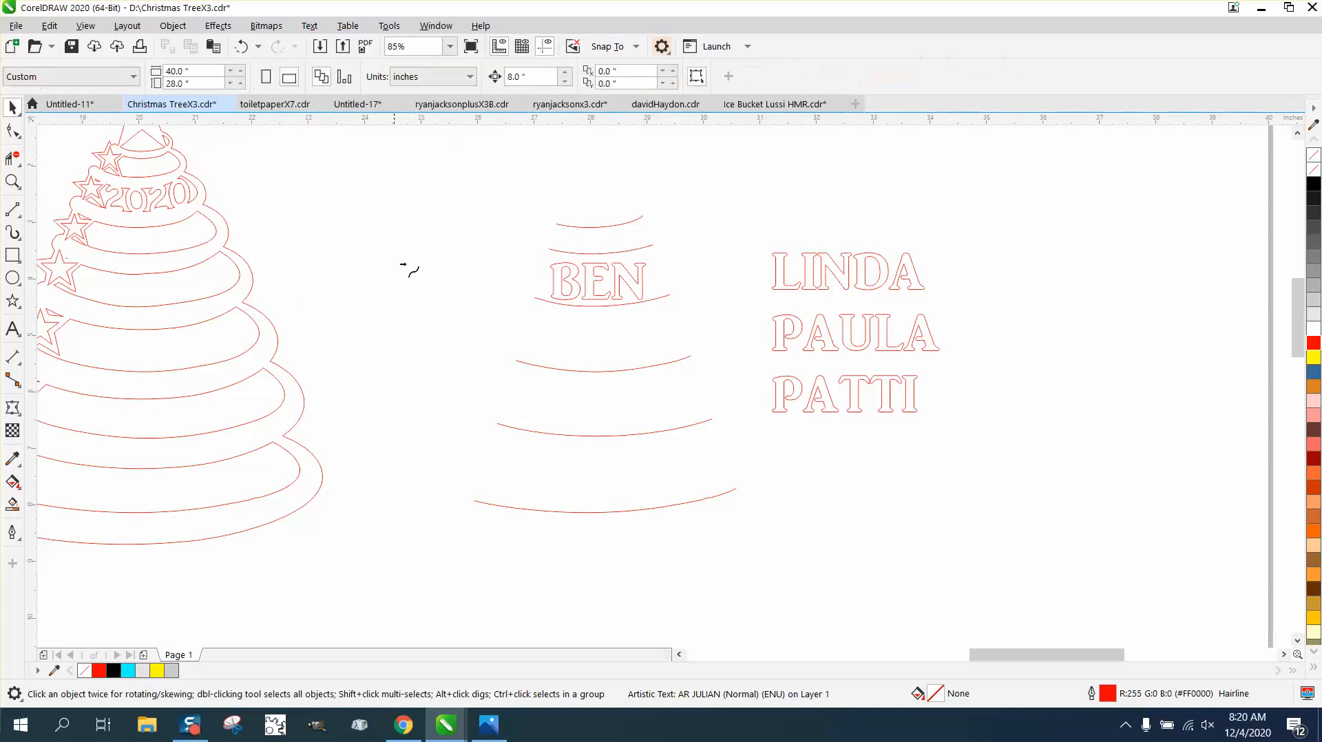
pyautogui.click(556, 302)
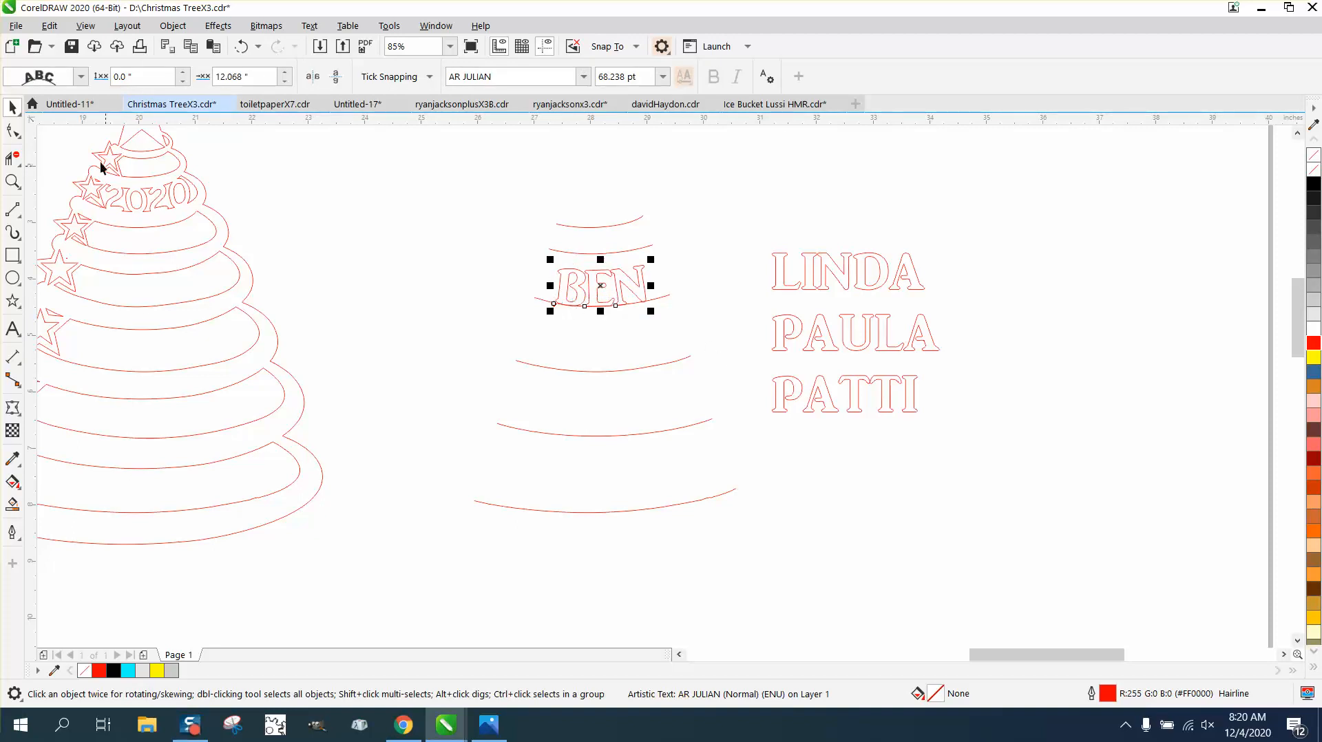
# Step: Fit the bottom one of the three remaining names to the fourth arc, starting near its left end
pyautogui.click(844, 383)
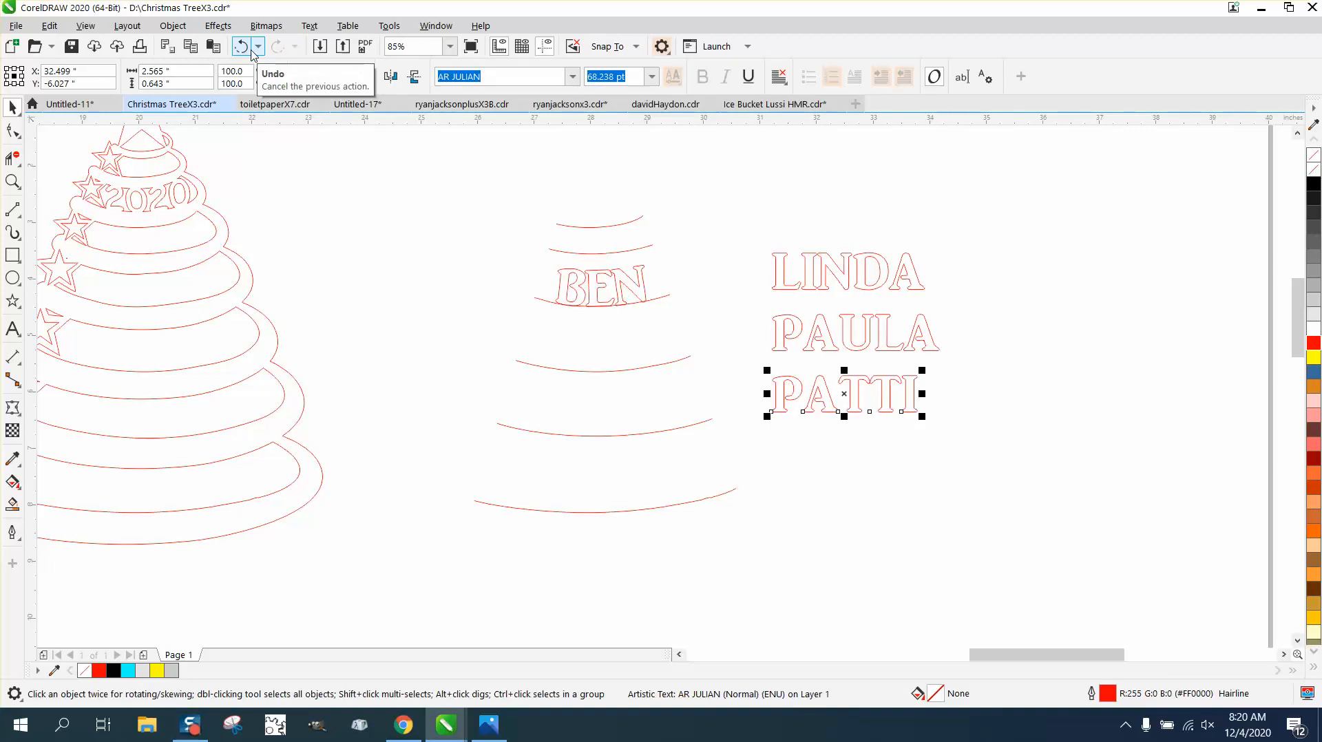
pyautogui.click(309, 25)
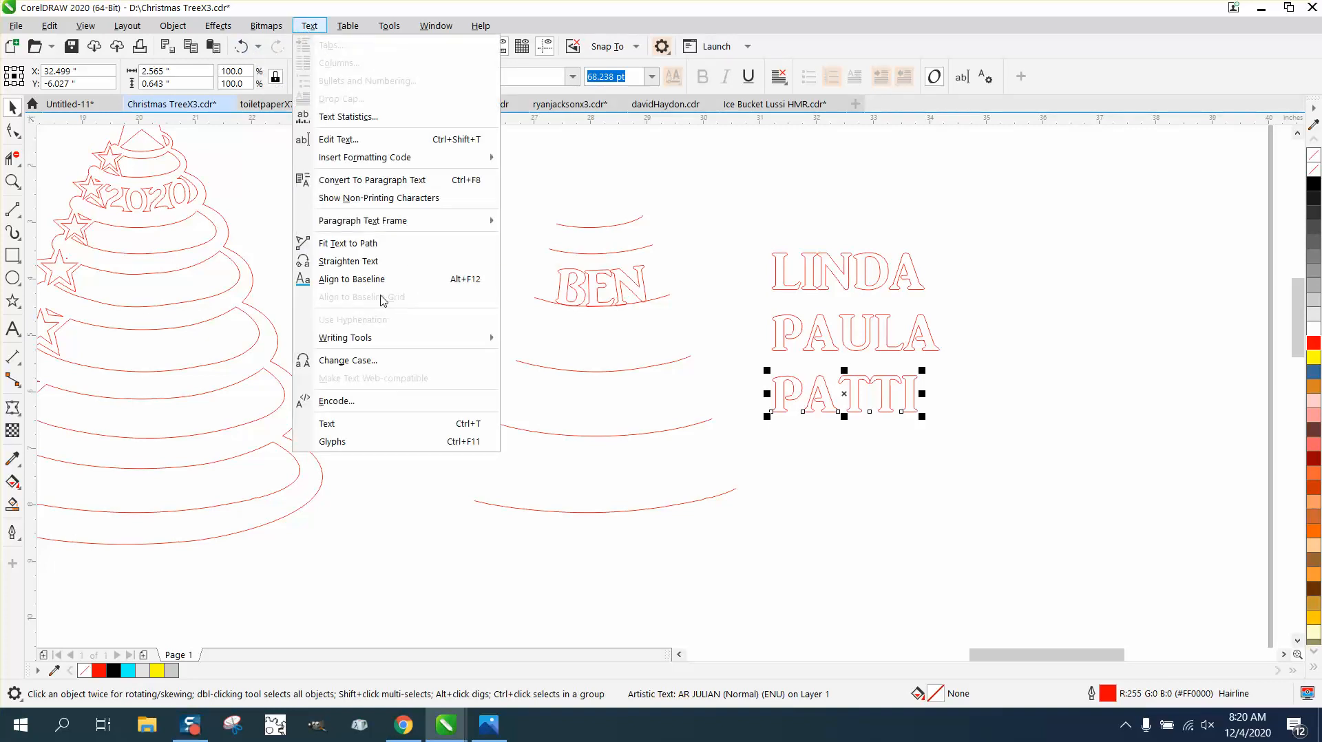
pyautogui.click(376, 244)
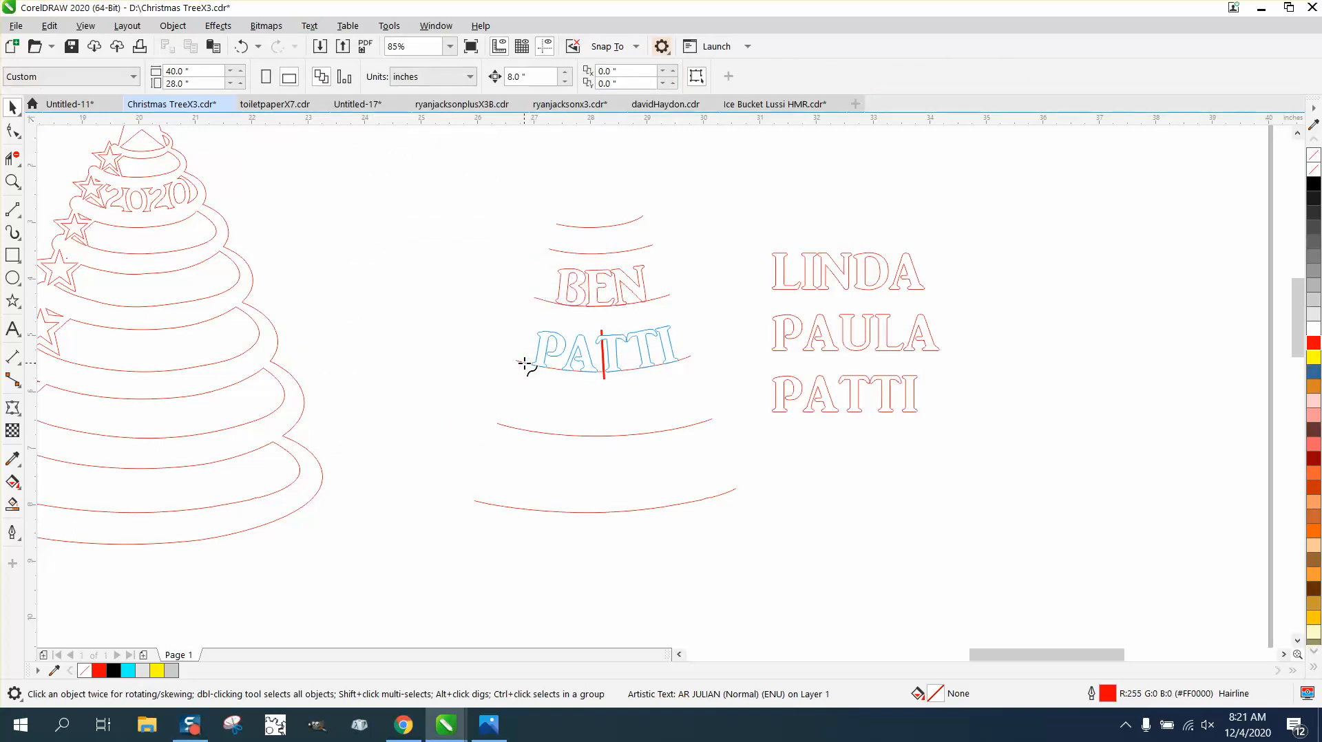
pyautogui.click(523, 363)
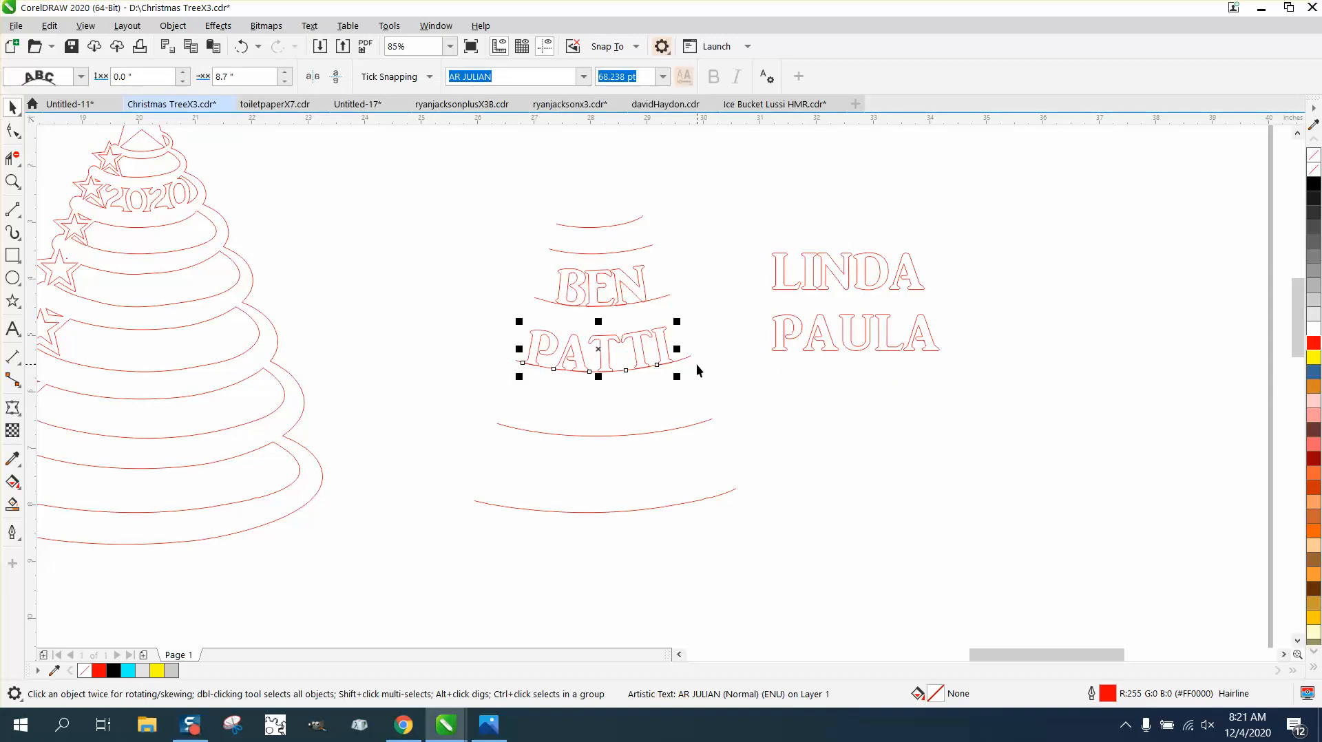
# Step: Try to fit the lower of the two remaining names to a guide arc, and undo the fit
pyautogui.click(780, 350)
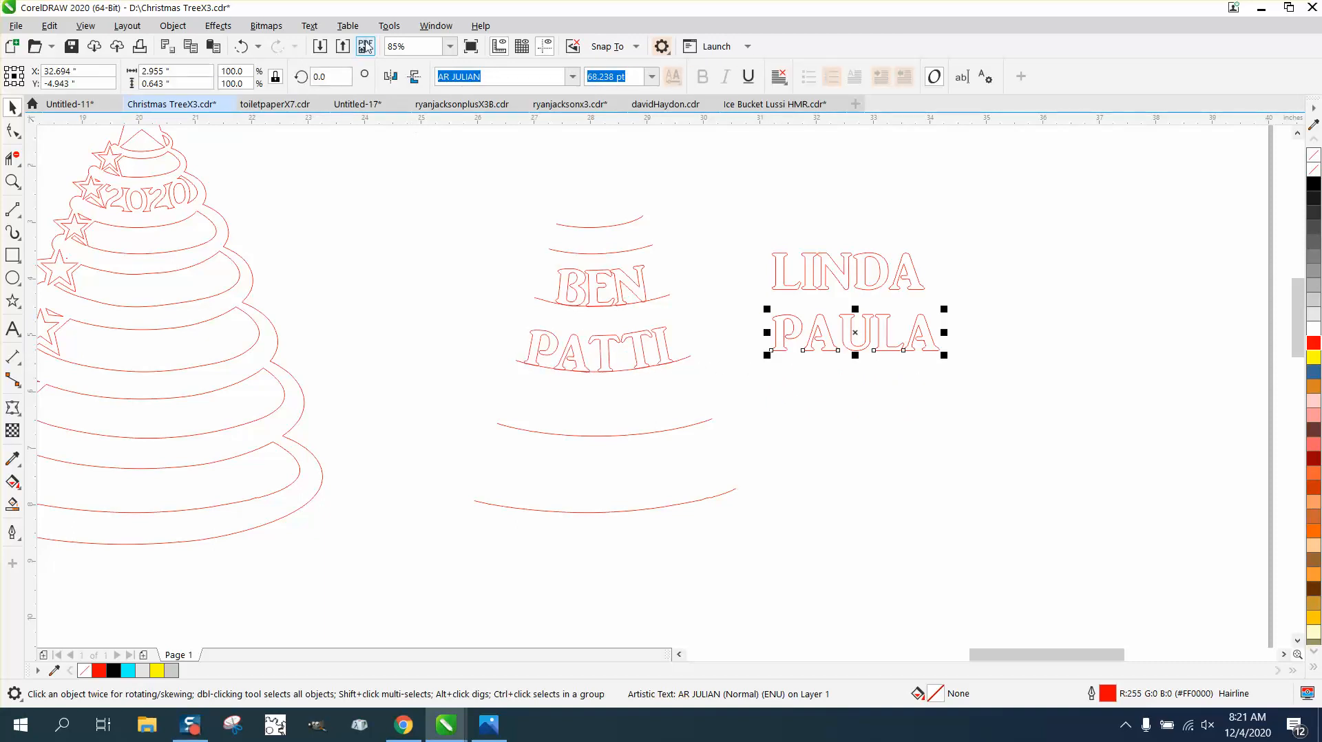
pyautogui.click(307, 28)
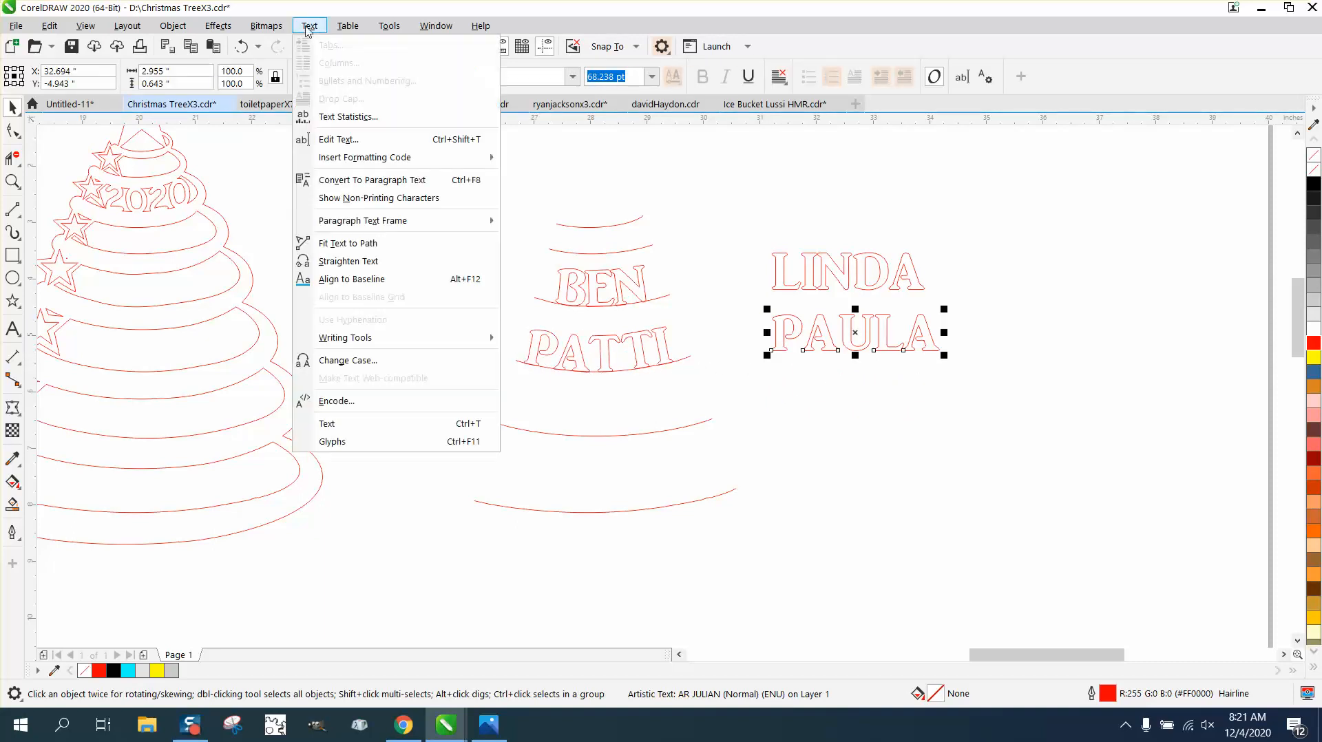
pyautogui.click(353, 245)
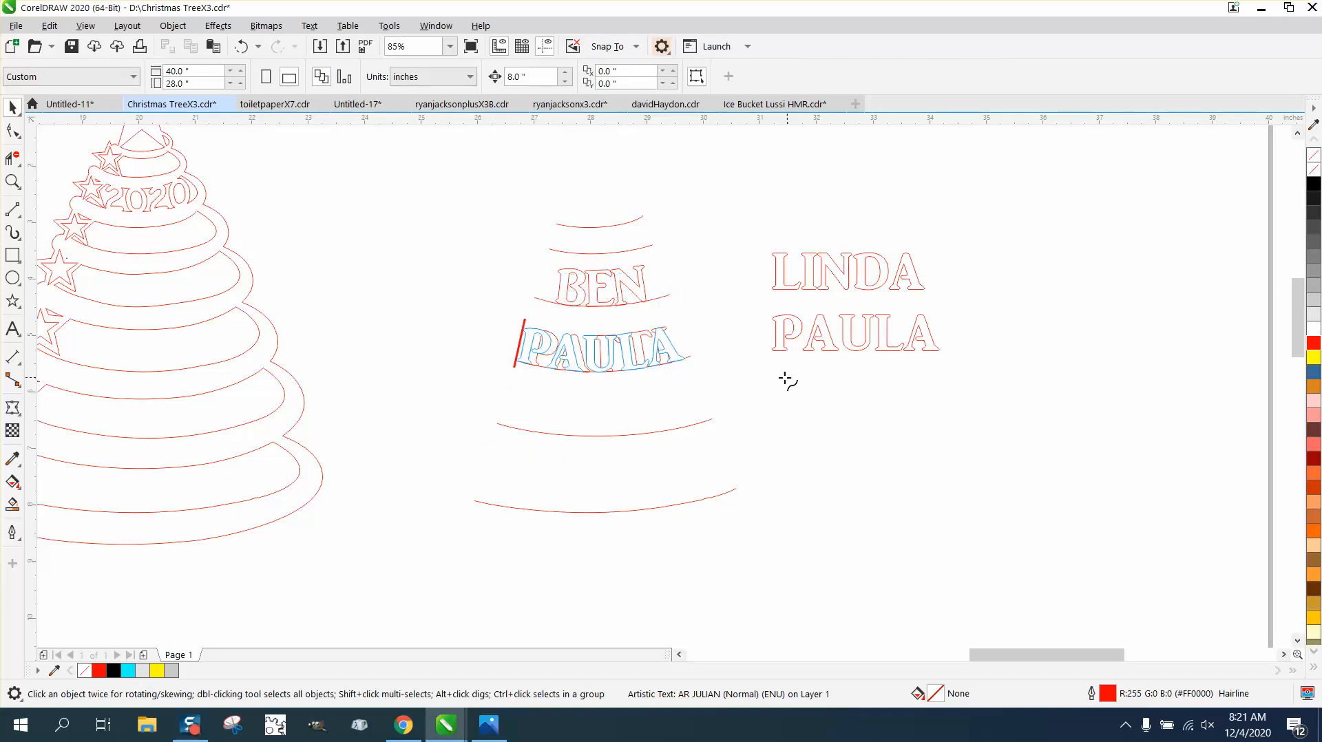
pyautogui.click(324, 194)
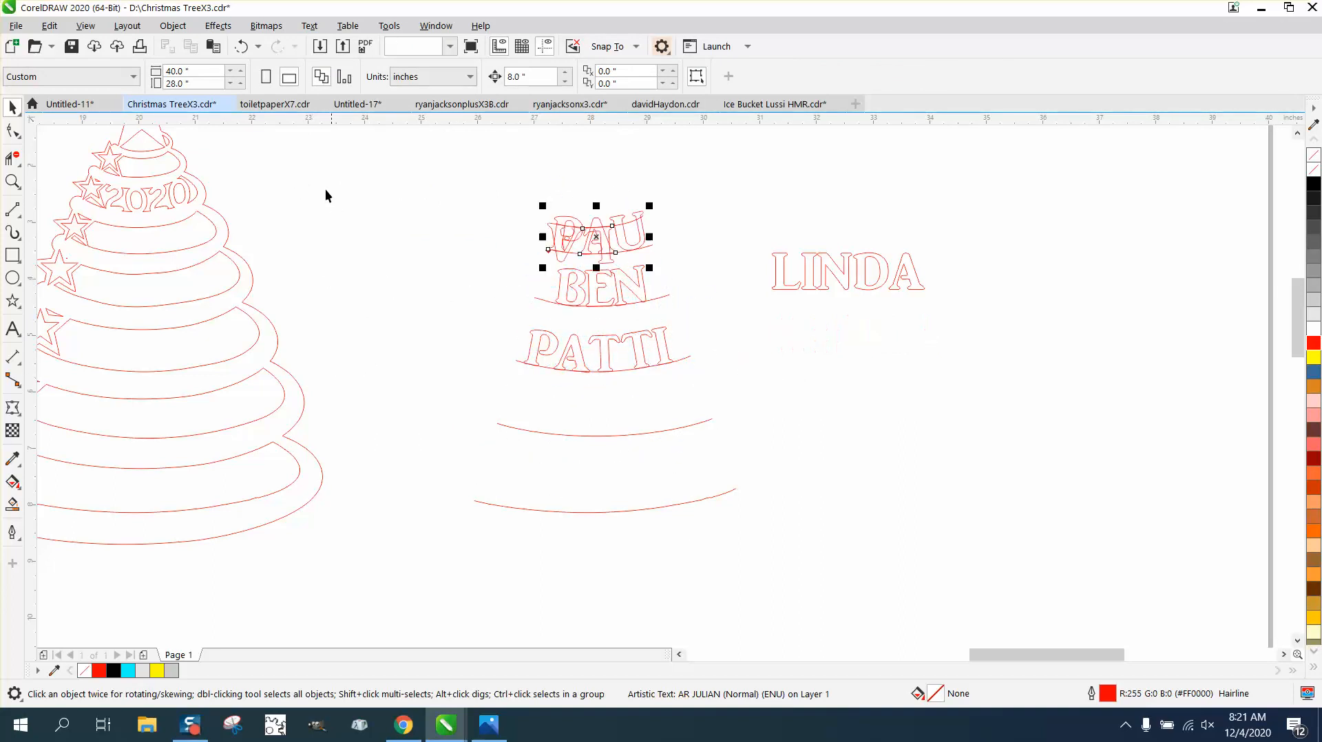
pyautogui.hotkey('ctrl', 'z')
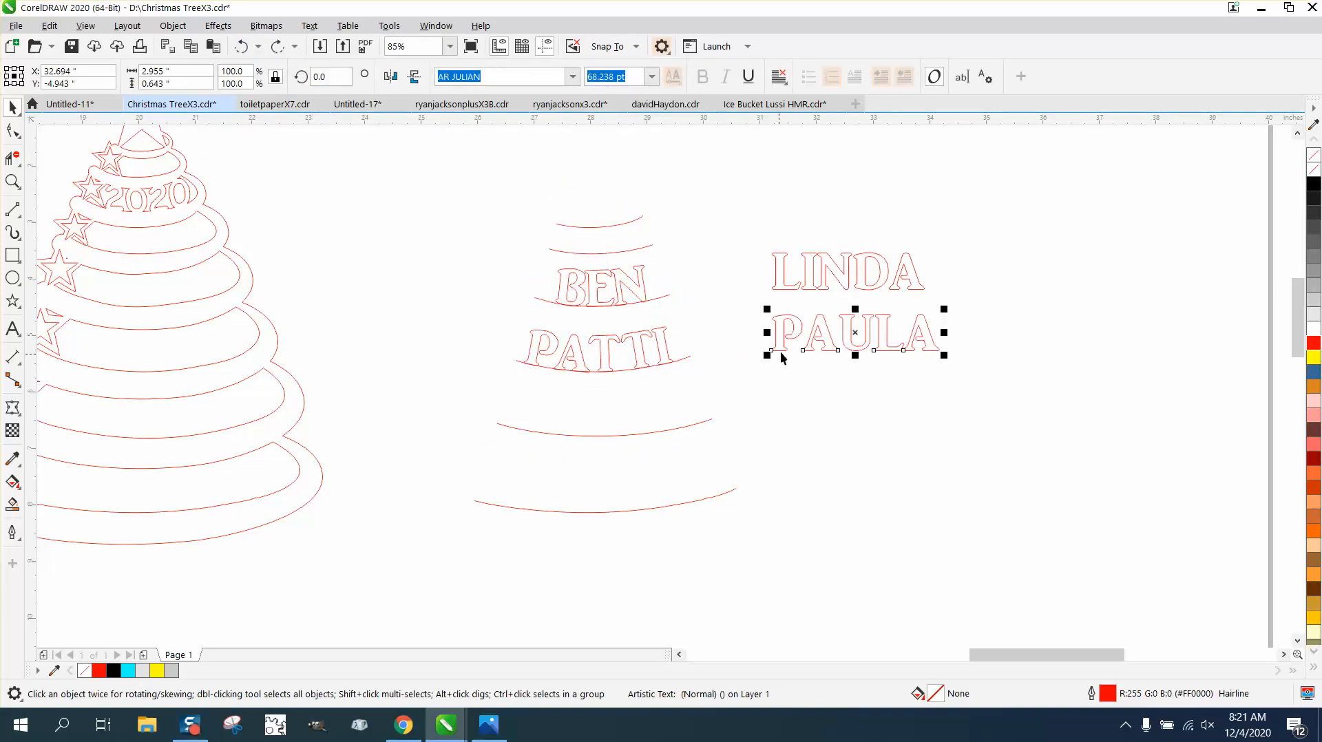
# Step: Move the lower remaining name beside the fifth arc and fit it to that arc, centered between its ends
pyautogui.moveTo(852, 347); pyautogui.dragTo(793, 421)
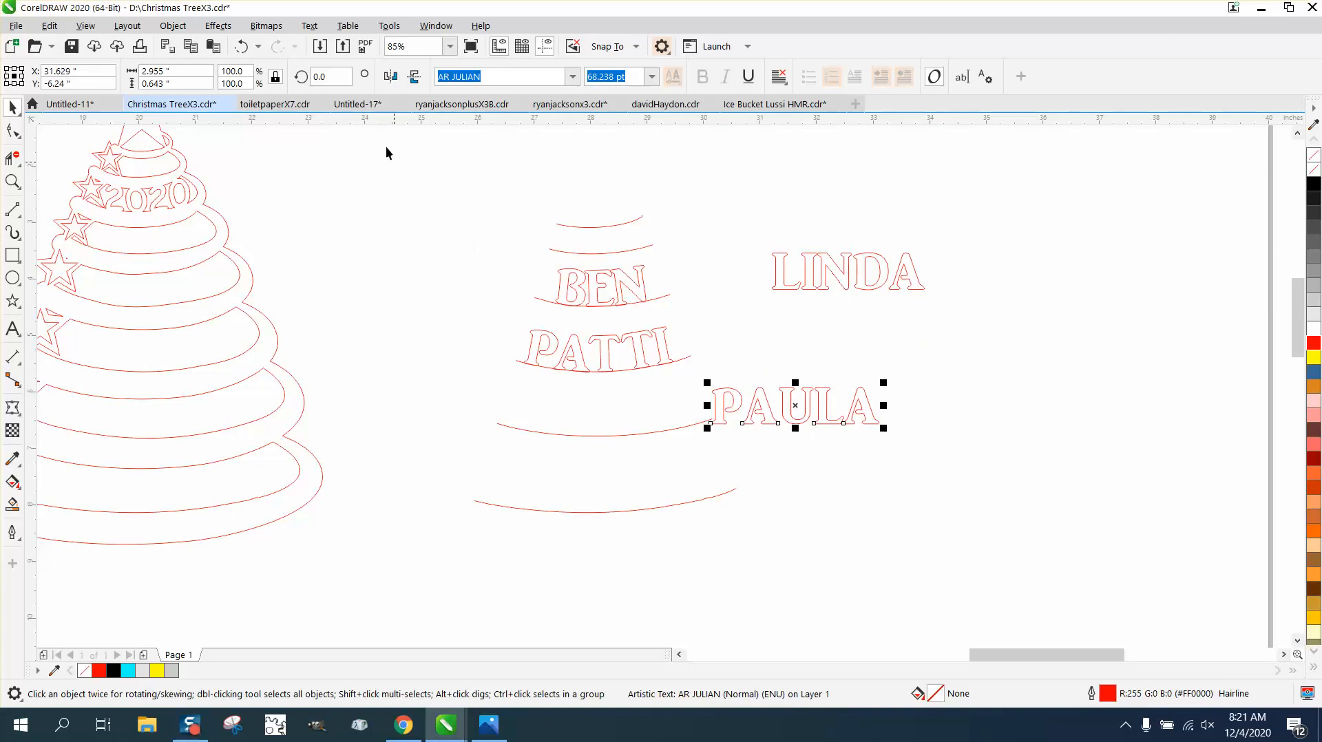
pyautogui.click(310, 26)
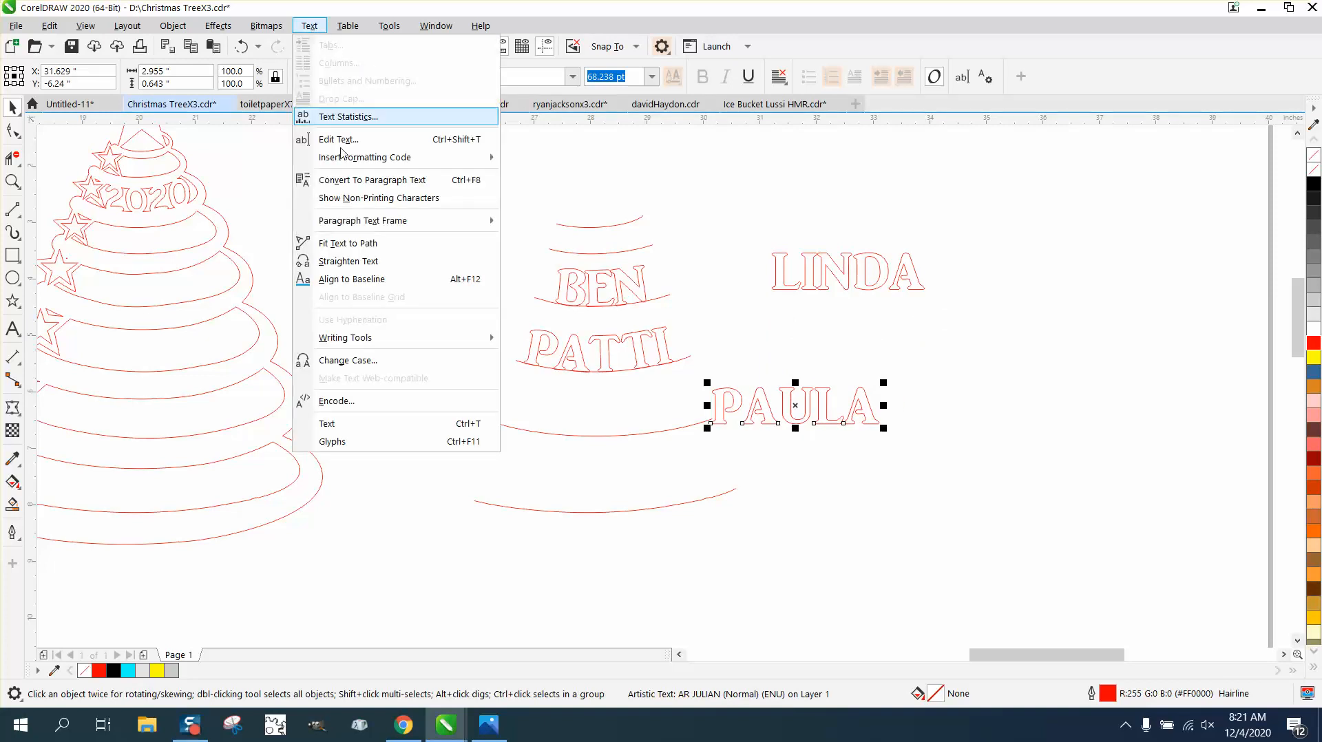
pyautogui.click(371, 245)
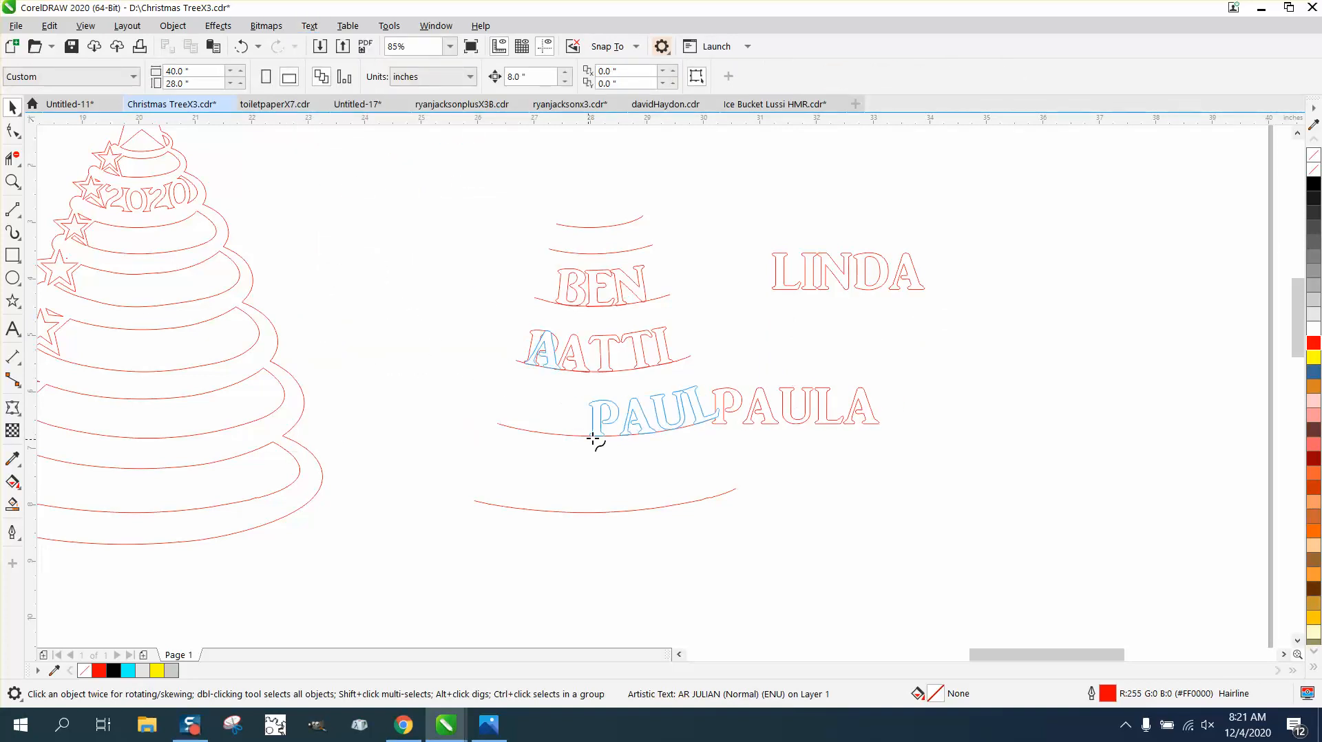
pyautogui.click(523, 431)
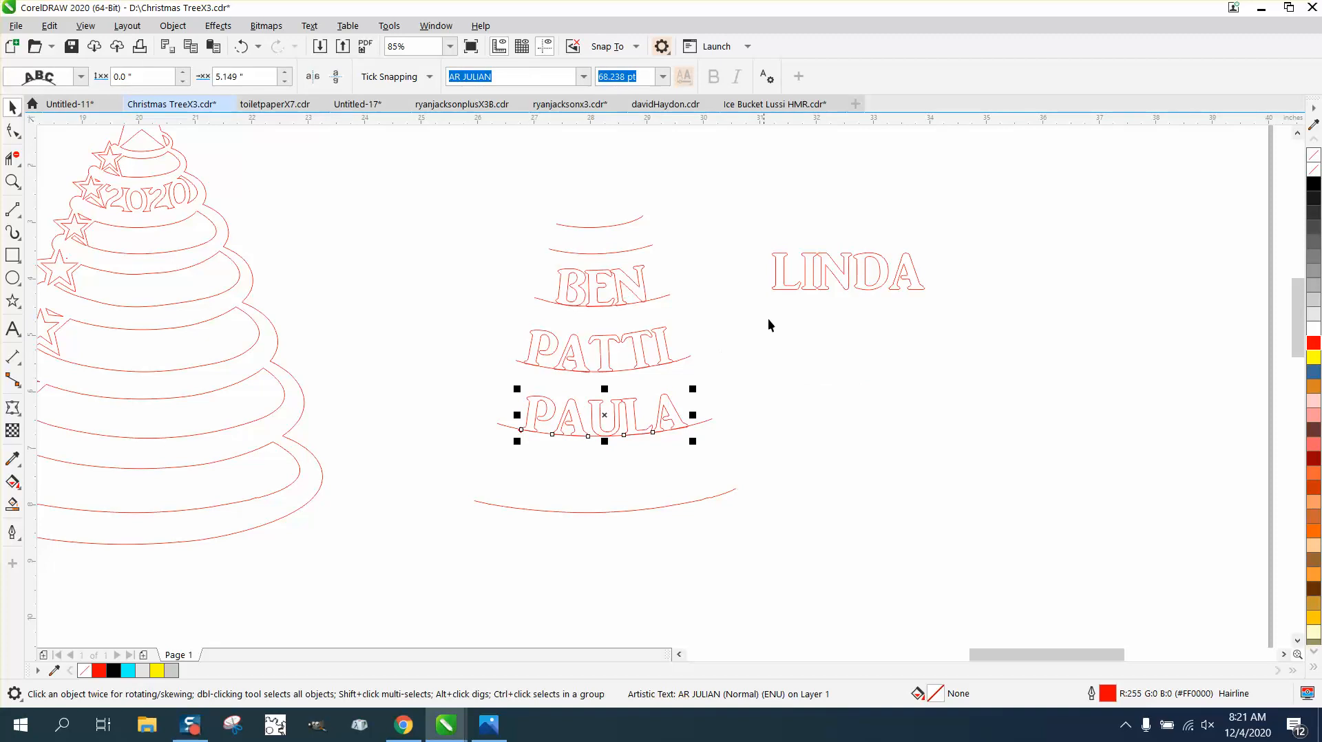
# Step: Move the last remaining name beside the bottom arc, try to fit it to that arc, and undo the fit
pyautogui.moveTo(792, 291); pyautogui.dragTo(793, 475)
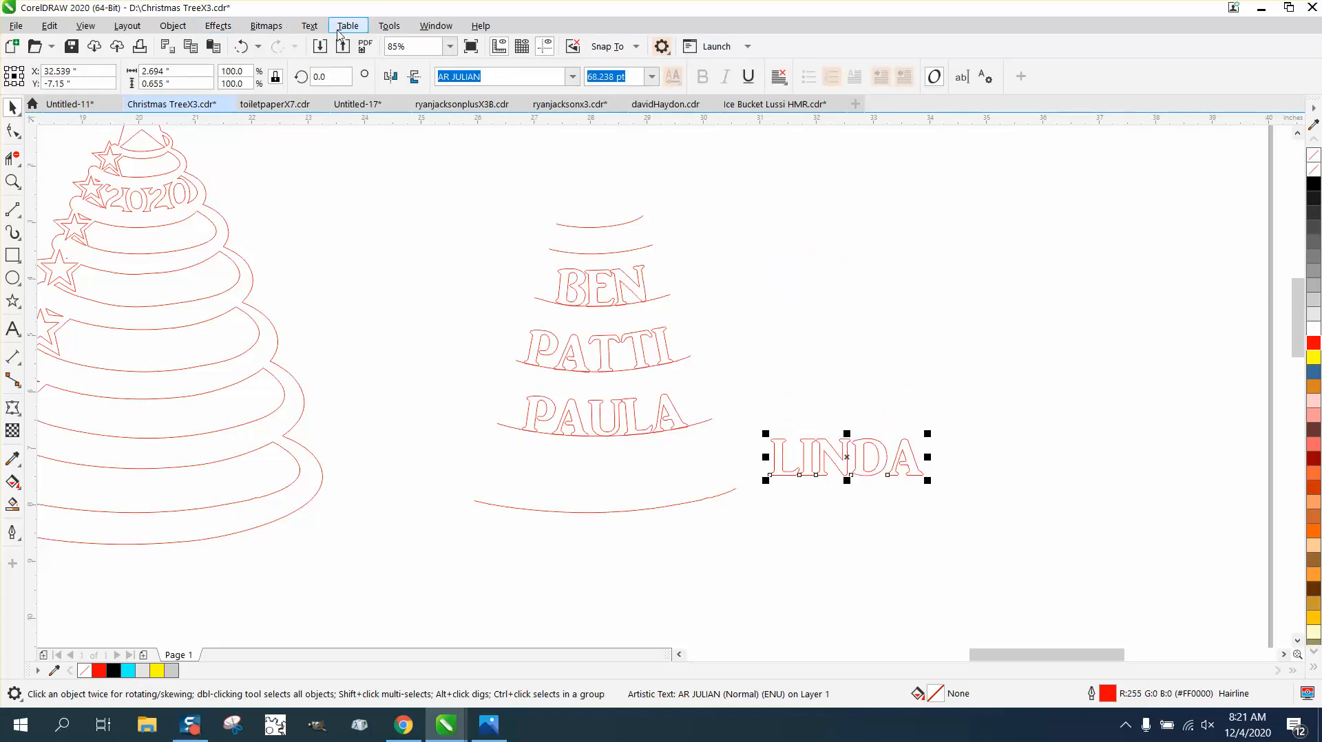
pyautogui.click(310, 26)
pyautogui.click(339, 244)
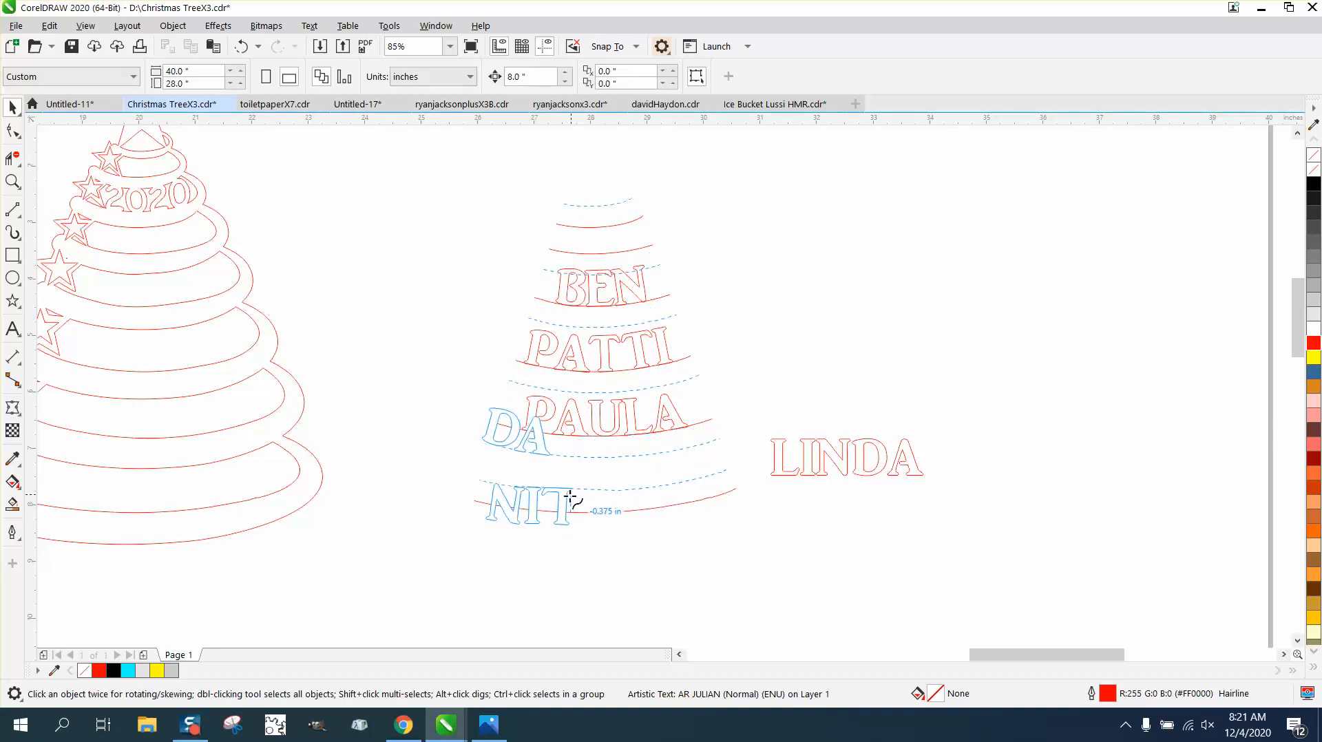
pyautogui.click(571, 497)
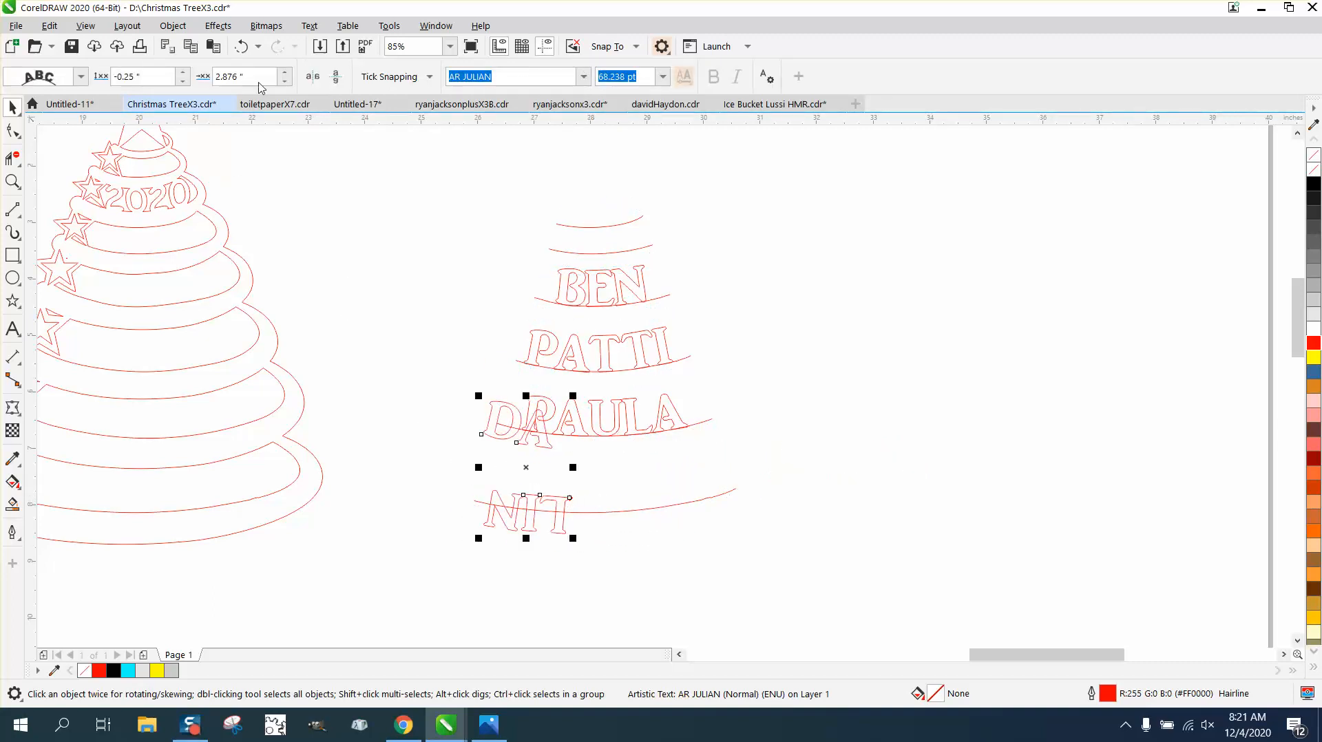
pyautogui.click(241, 46)
# Step: Reverse the subpath direction of the bottom arc by selecting all of its nodes
pyautogui.click(13, 131)
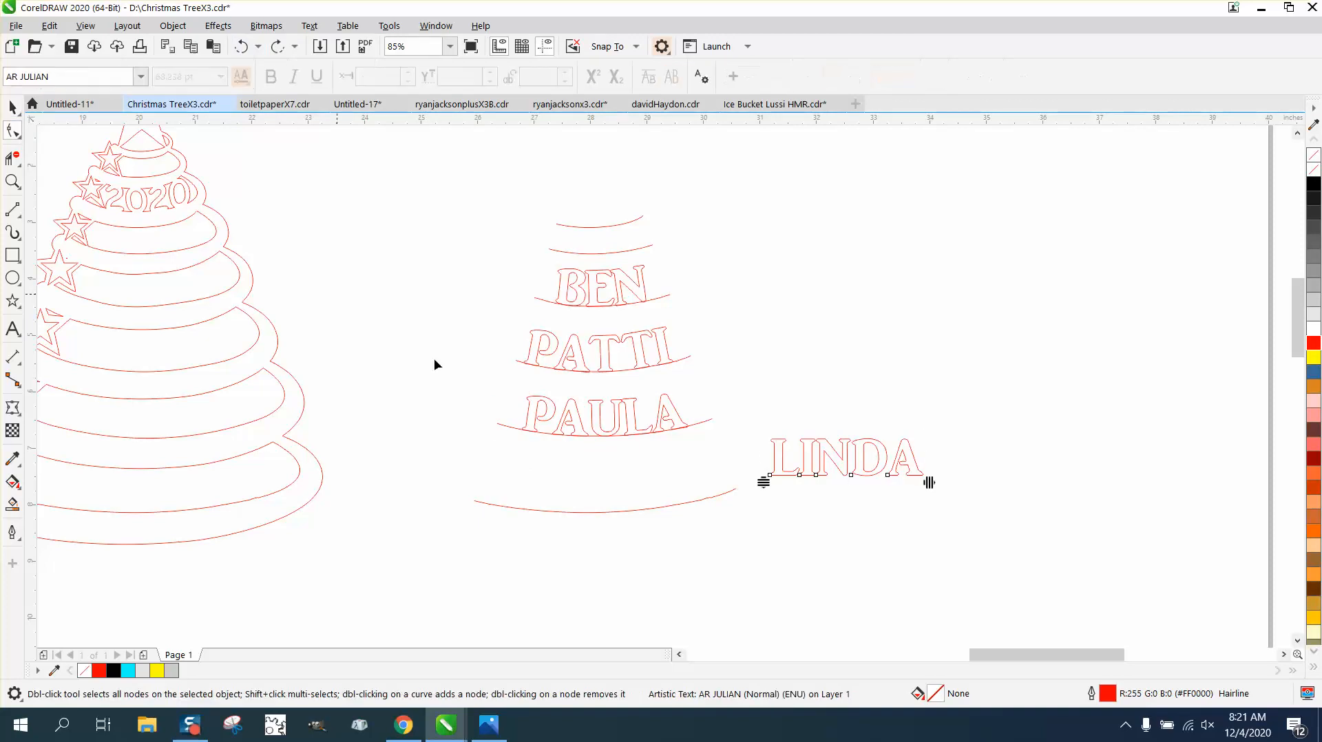
pyautogui.click(587, 512)
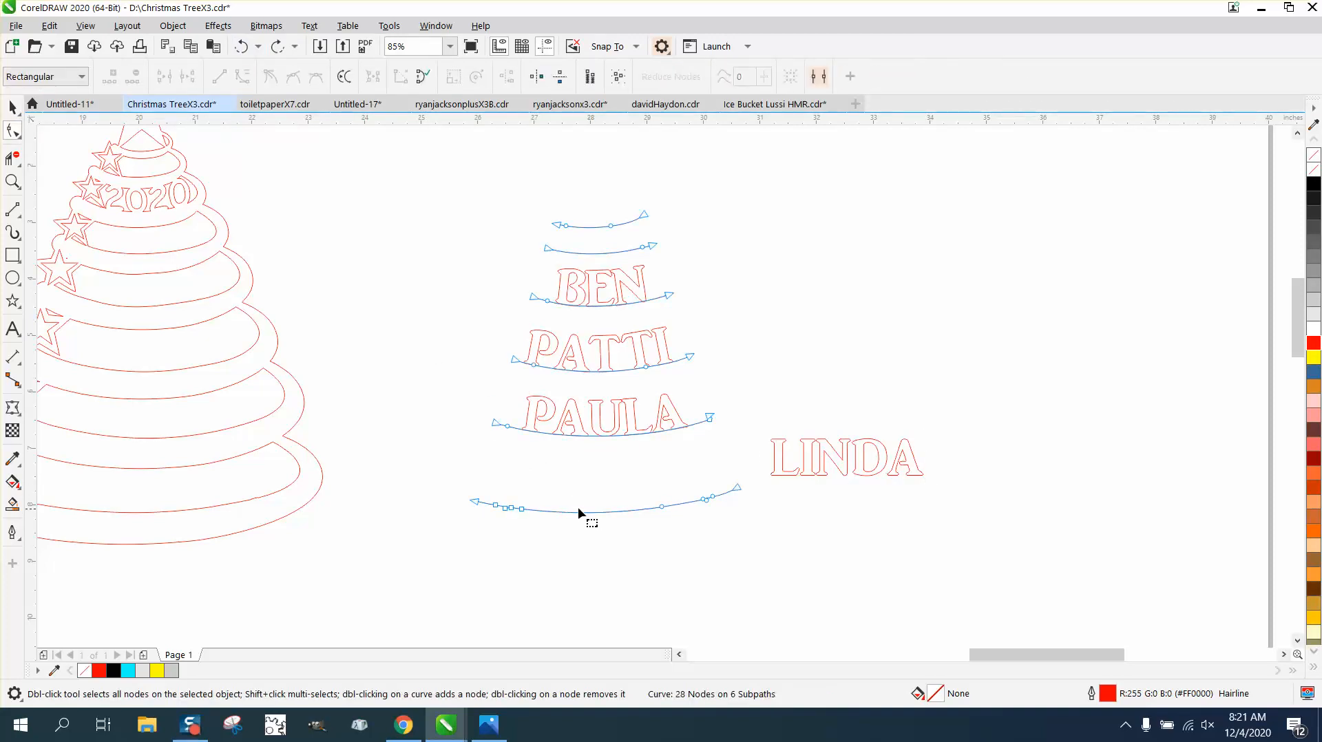
pyautogui.moveTo(451, 465); pyautogui.dragTo(753, 549)
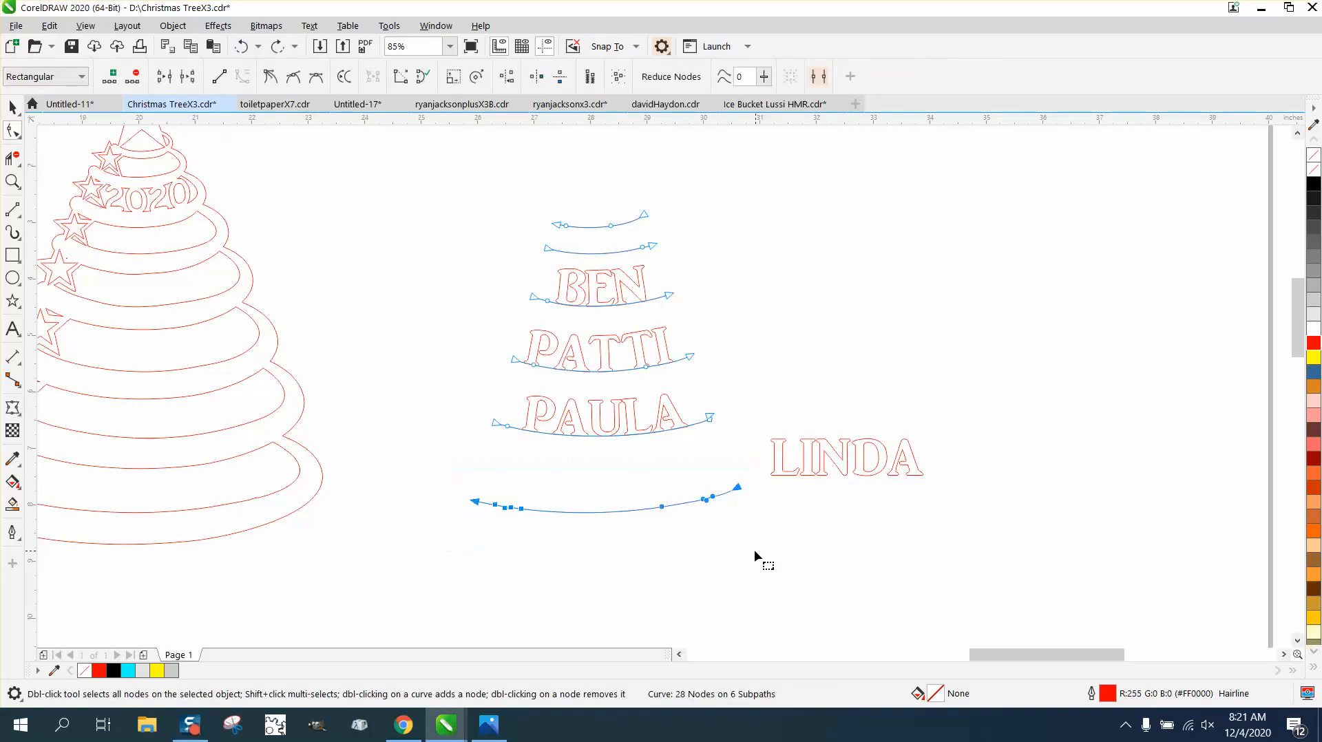
pyautogui.rightClick(741, 490)
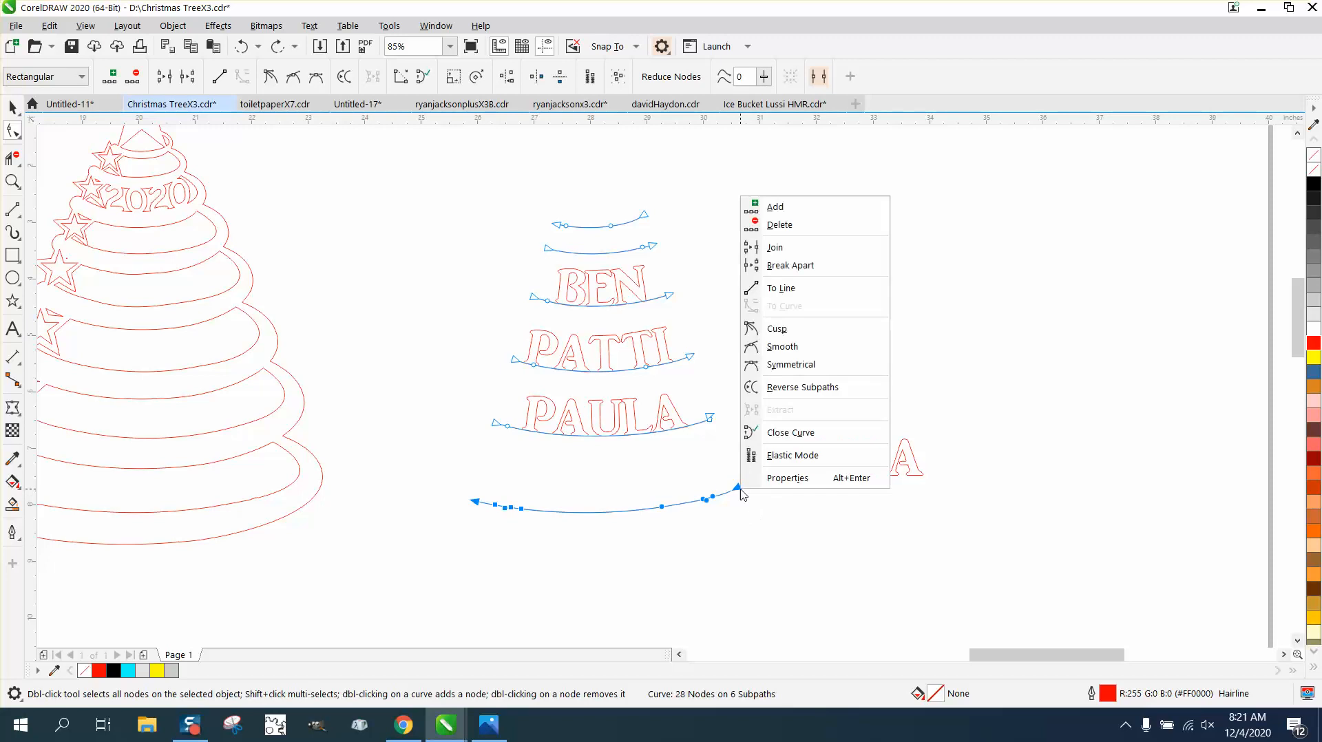
pyautogui.click(778, 387)
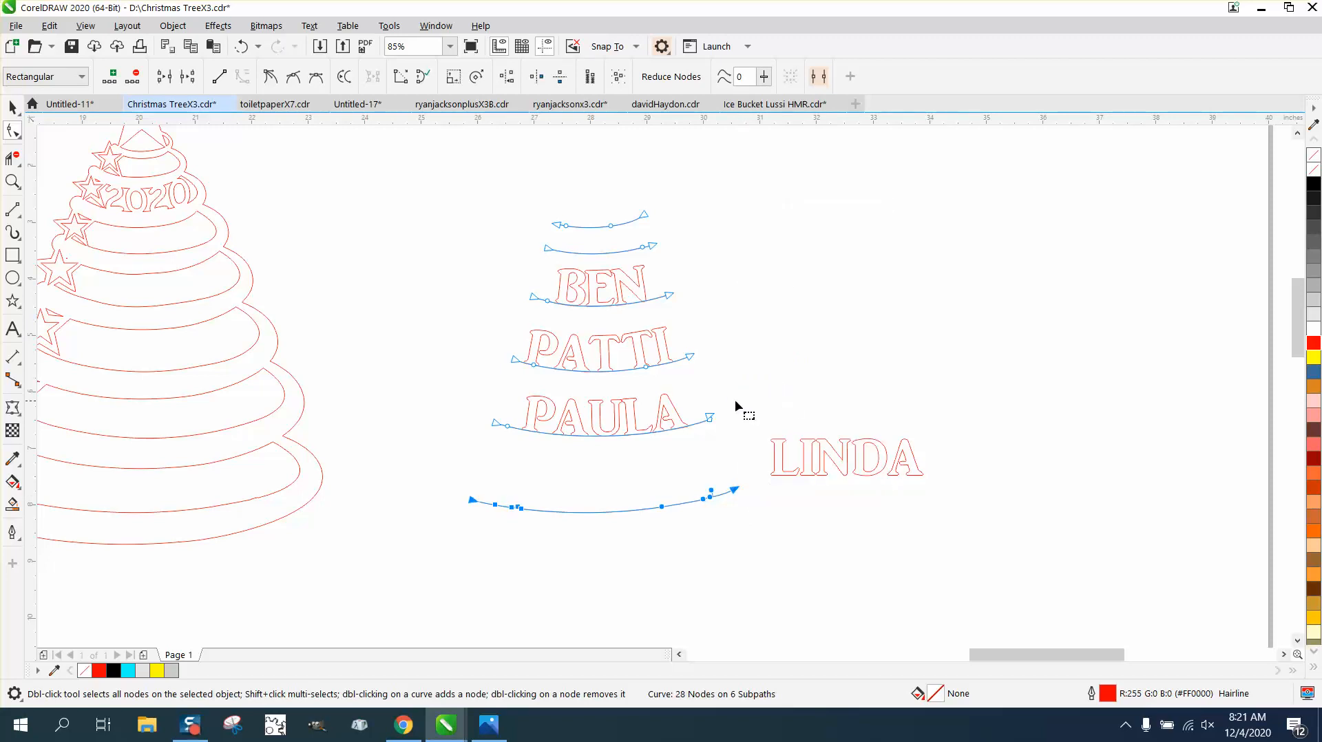
# Step: Fit the last remaining name to the bottom arc at zero distance from the path, roughly centered between its ends
pyautogui.click(19, 108)
pyautogui.click(795, 472)
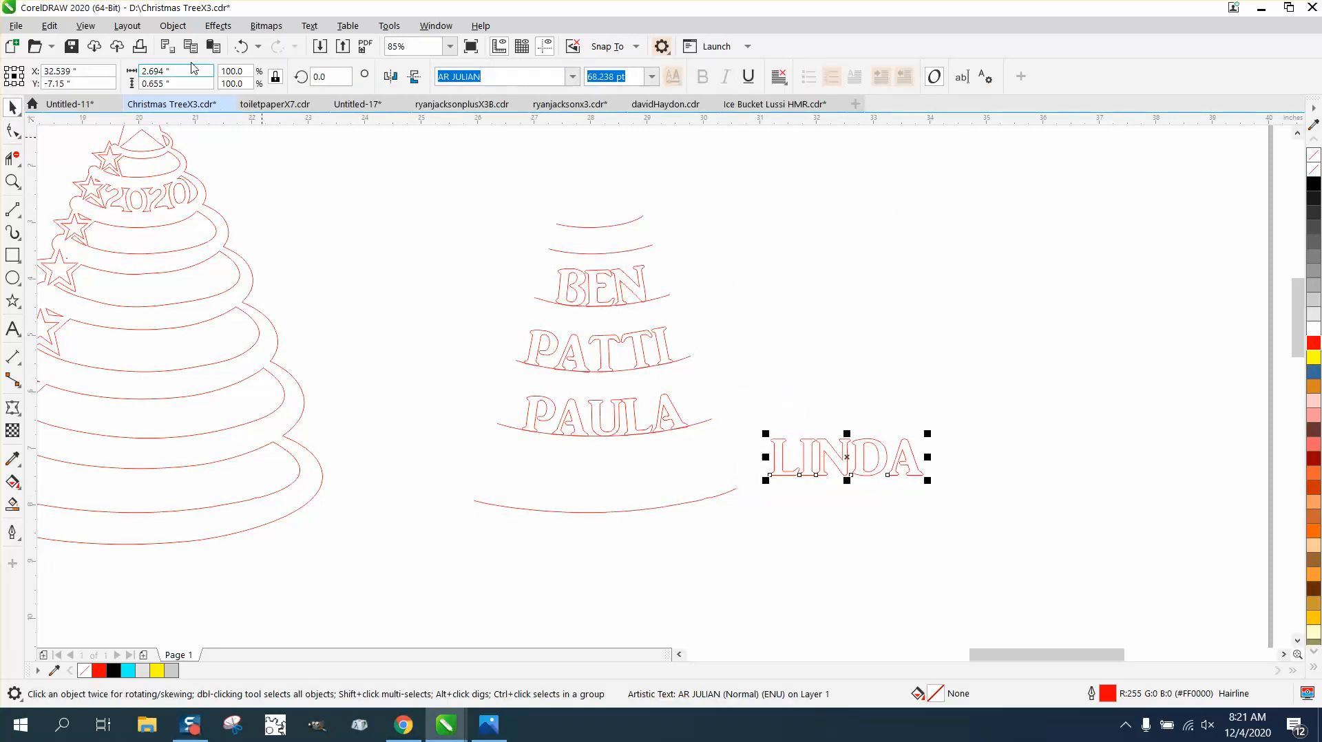
pyautogui.click(309, 25)
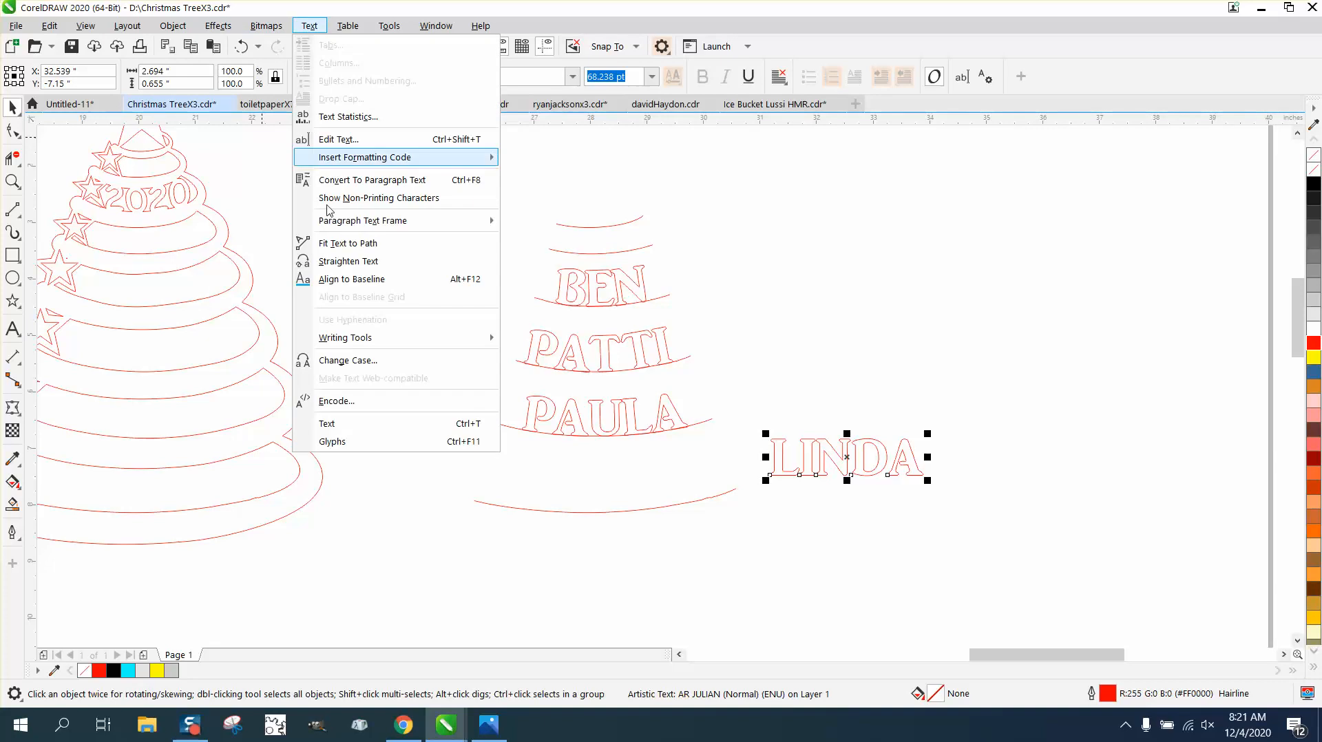
pyautogui.click(348, 245)
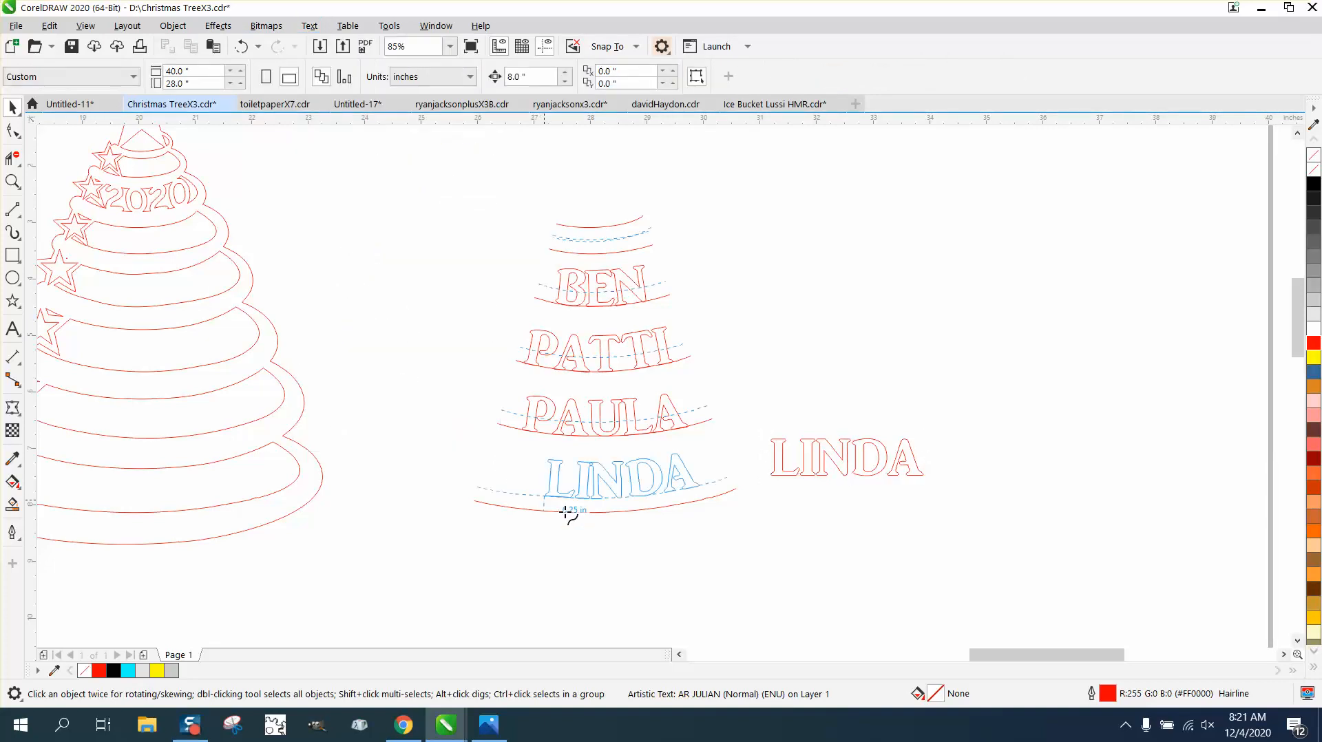
pyautogui.click(512, 508)
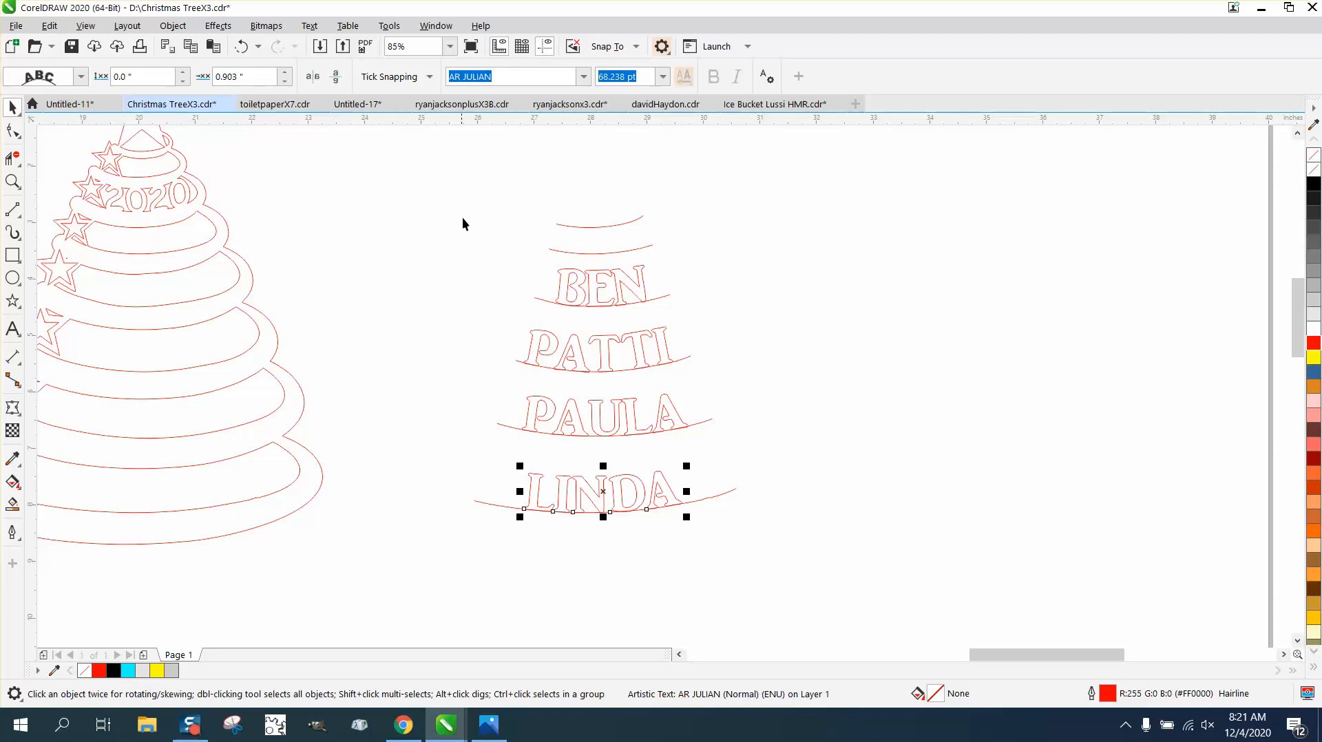
# Step: Select all the fitted names with their arcs and break the compound object apart to separate text from path
pyautogui.moveTo(415, 180); pyautogui.dragTo(820, 575)
pyautogui.hotkey('ctrl', 'l')
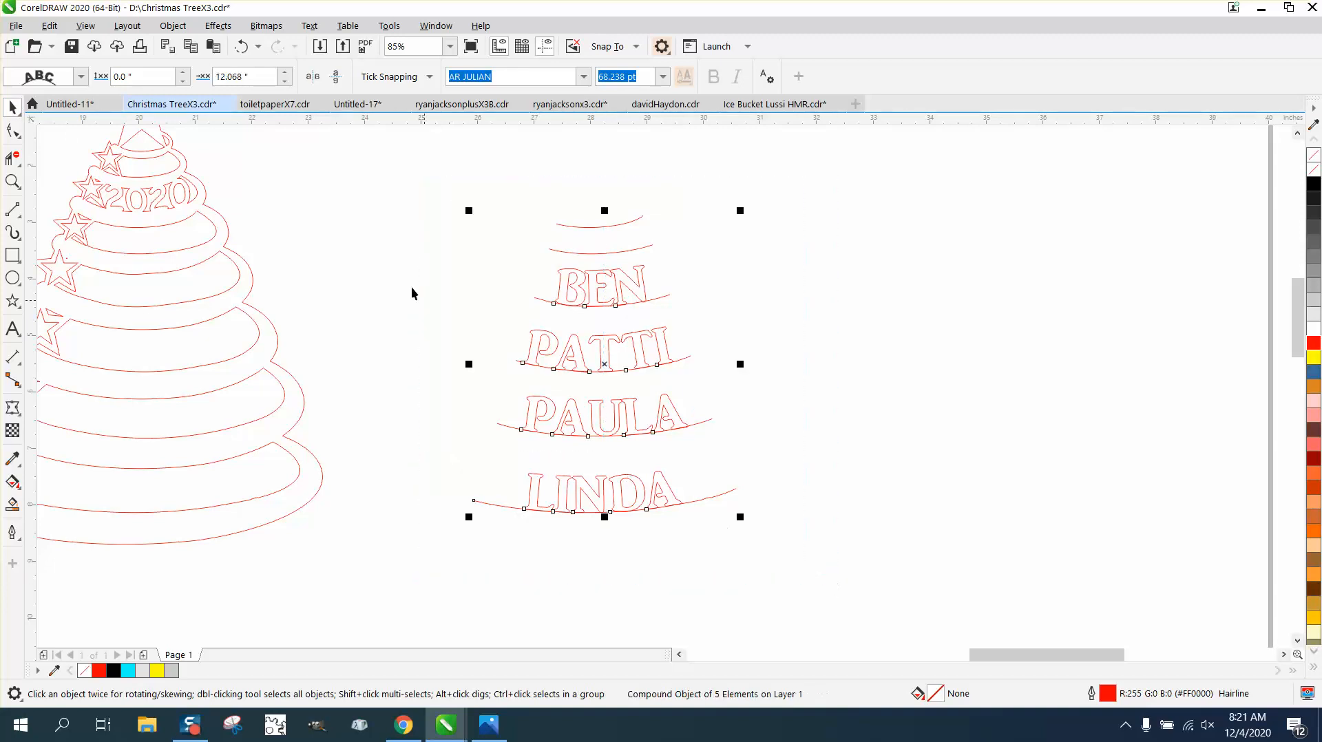
pyautogui.click(172, 27)
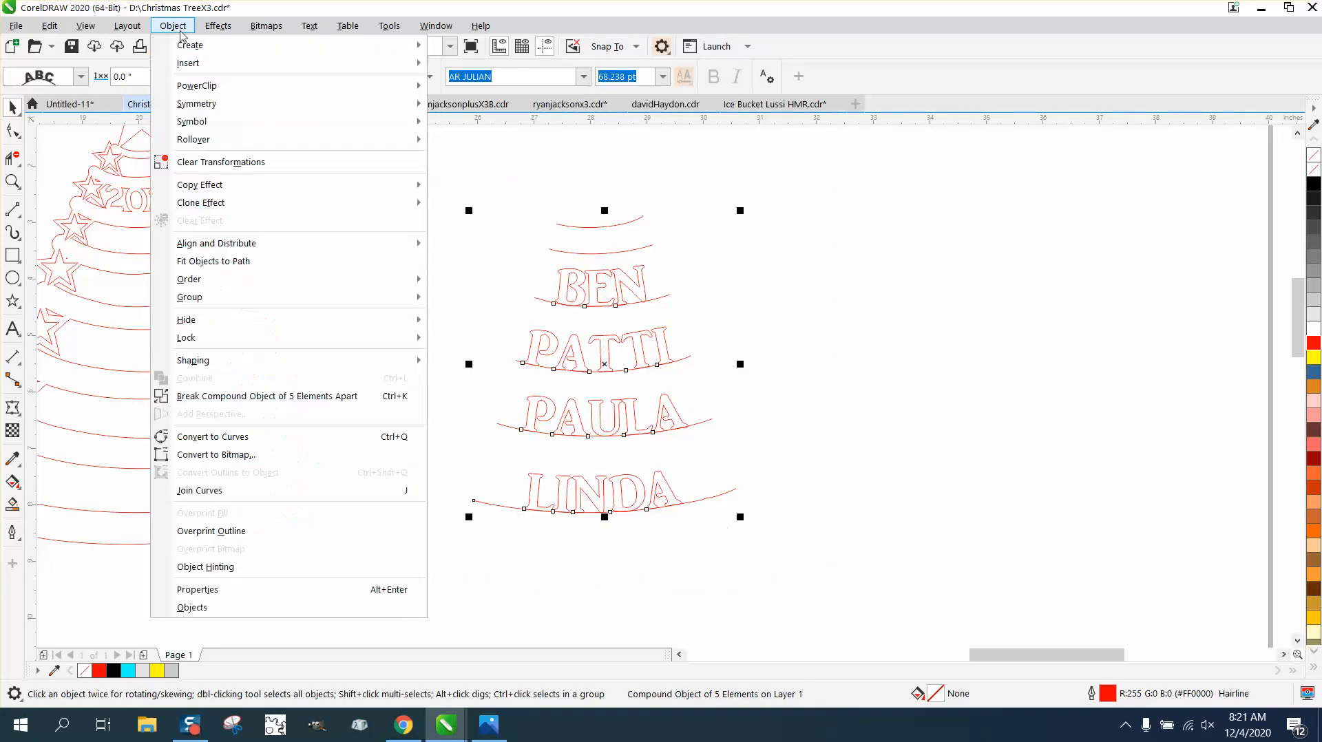
pyautogui.click(307, 397)
pyautogui.click(304, 399)
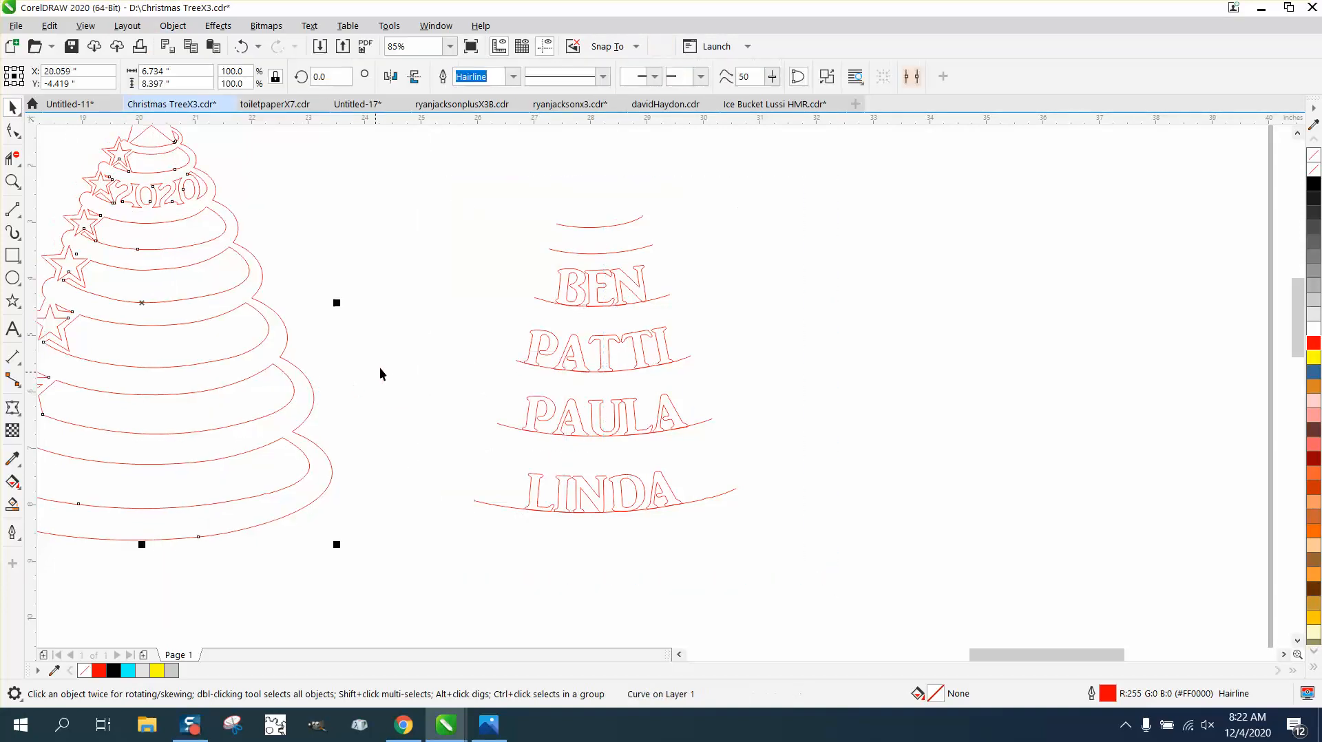
# Step: Break the combined arcs curve apart into individual arcs
pyautogui.click(576, 249)
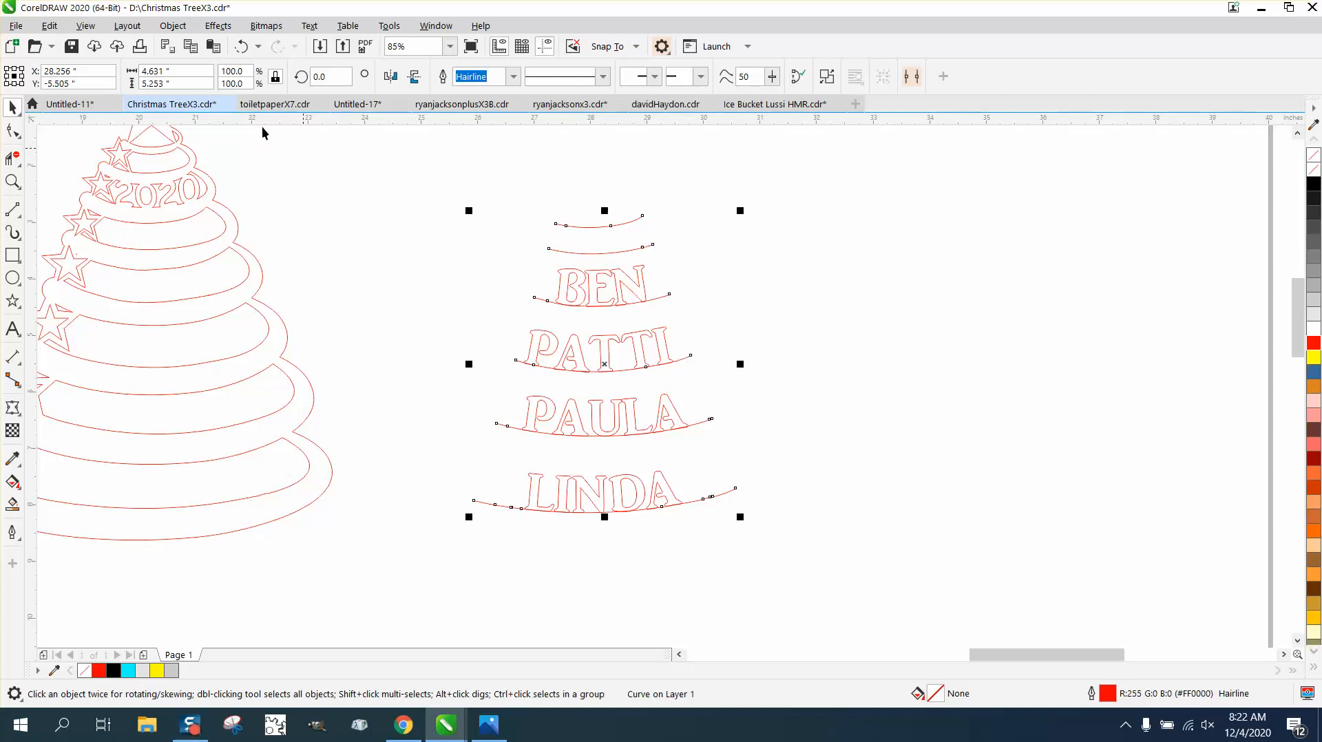
pyautogui.click(173, 26)
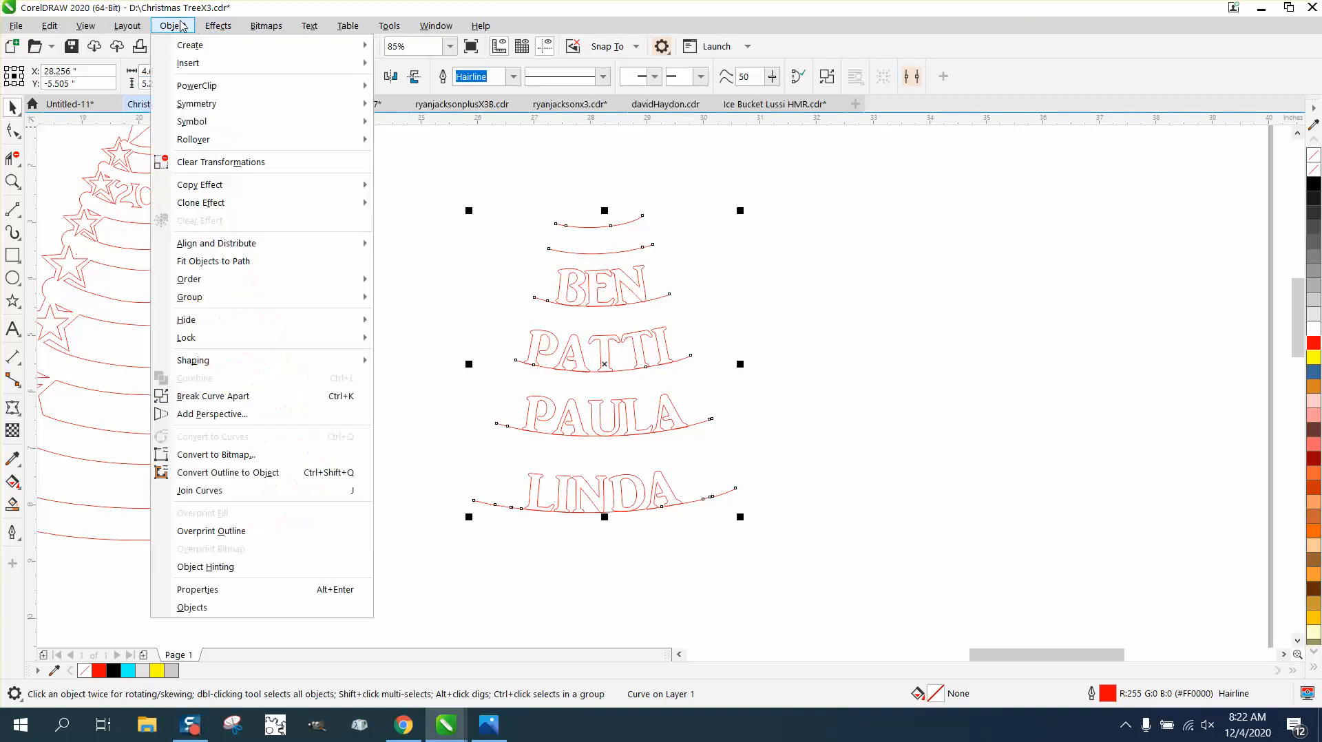
pyautogui.click(227, 398)
pyautogui.click(482, 278)
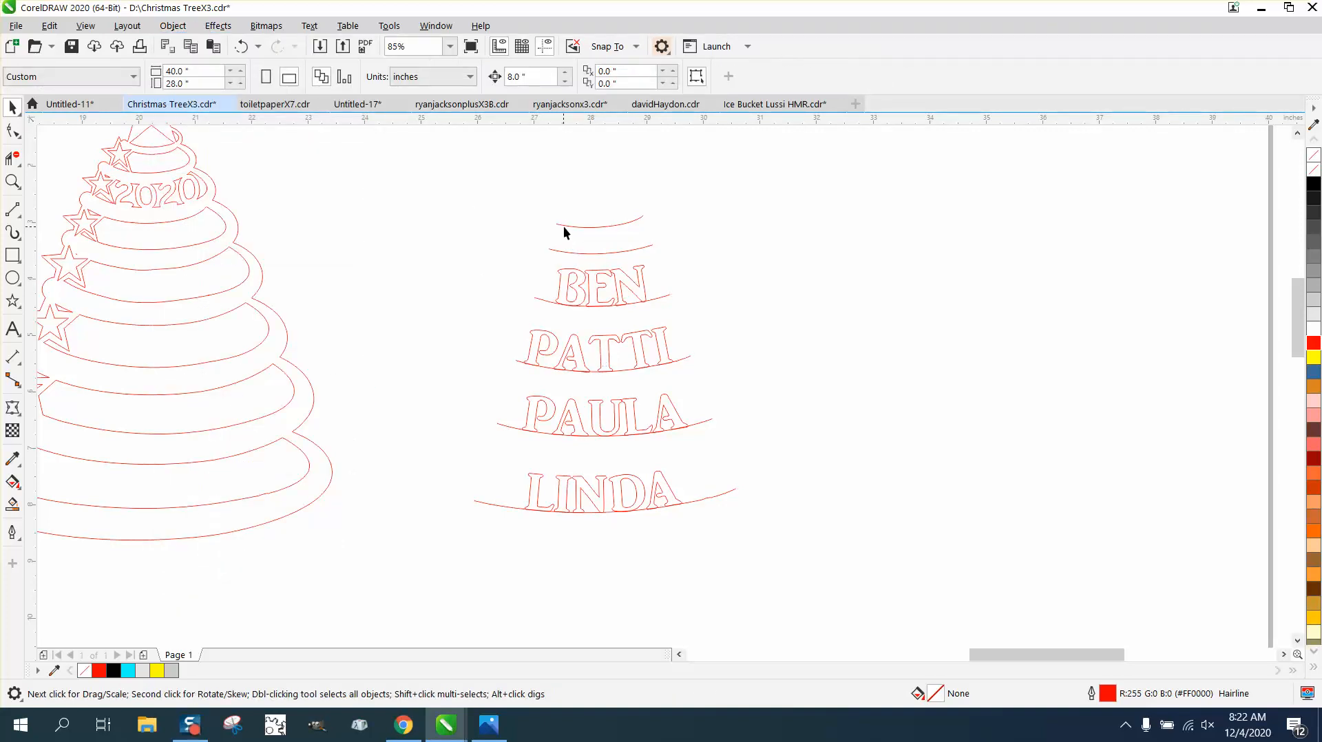
# Step: Delete the two unused arcs above the topmost name
pyautogui.click(563, 225)
pyautogui.press('Delete')
pyautogui.click(579, 251)
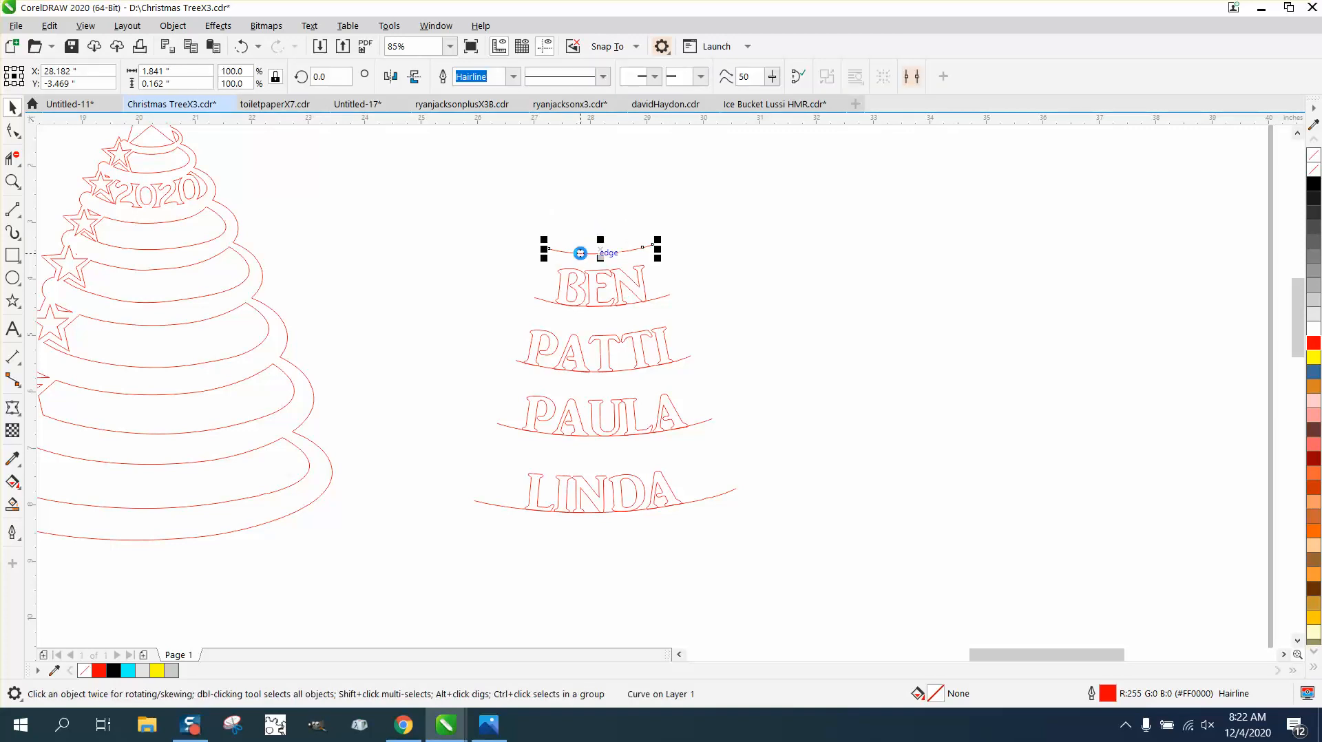
pyautogui.press('Delete')
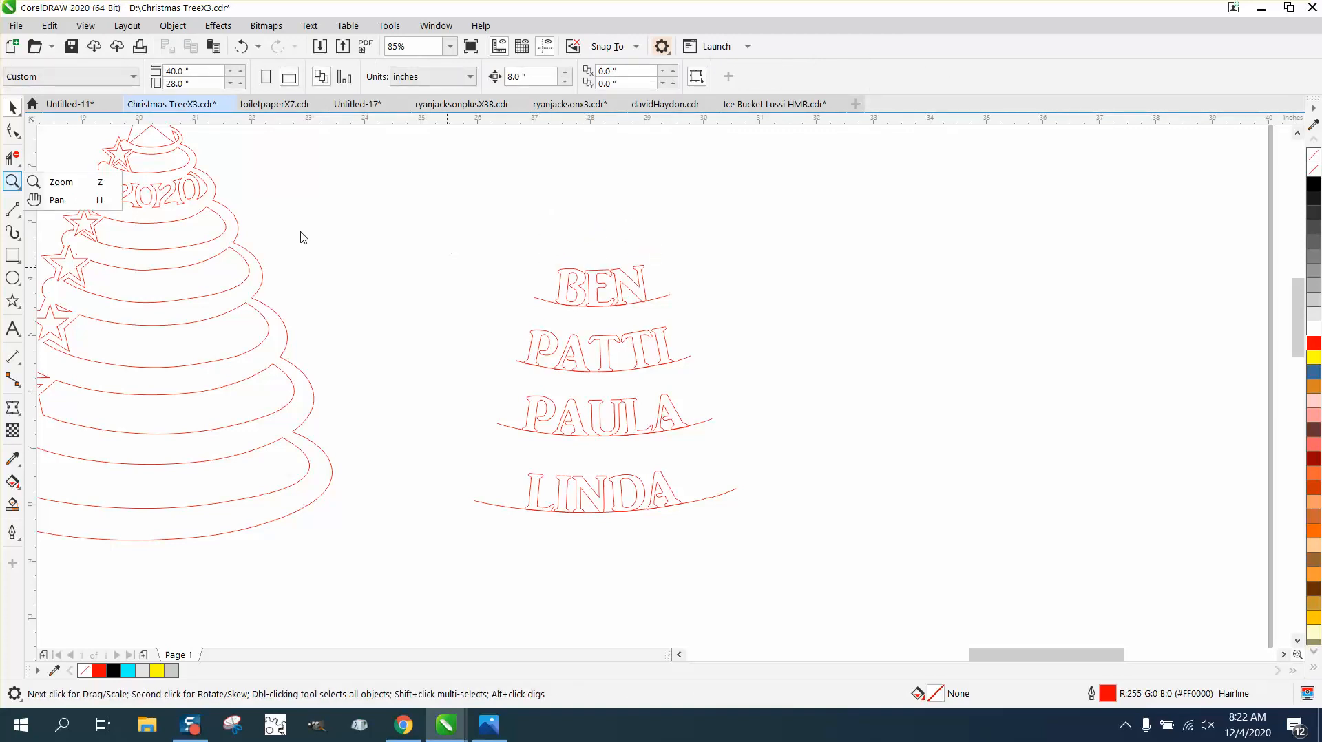
# Step: Set the nudge distance to 0.01 inch and nudge the topmost name down 0.02 inch to overlap its arc
pyautogui.click(41, 180)
pyautogui.moveTo(428, 228); pyautogui.dragTo(822, 530)
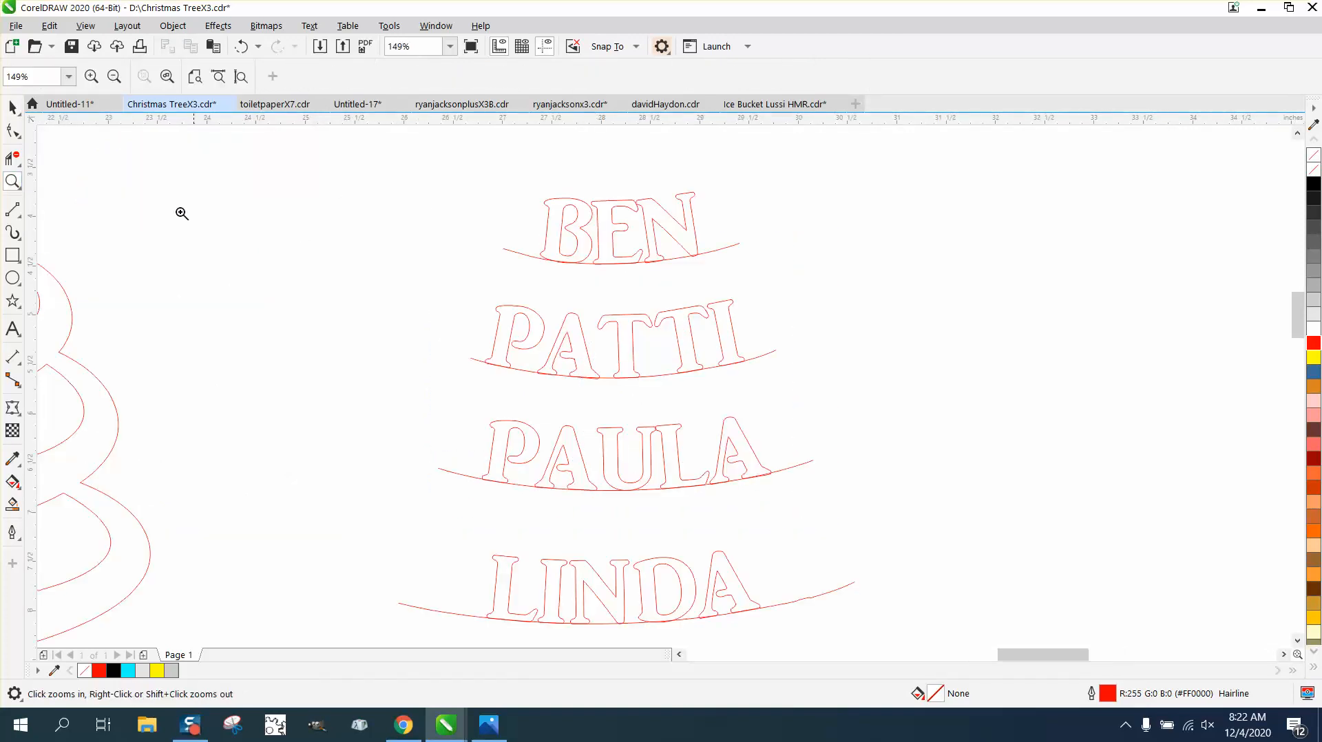
pyautogui.click(12, 107)
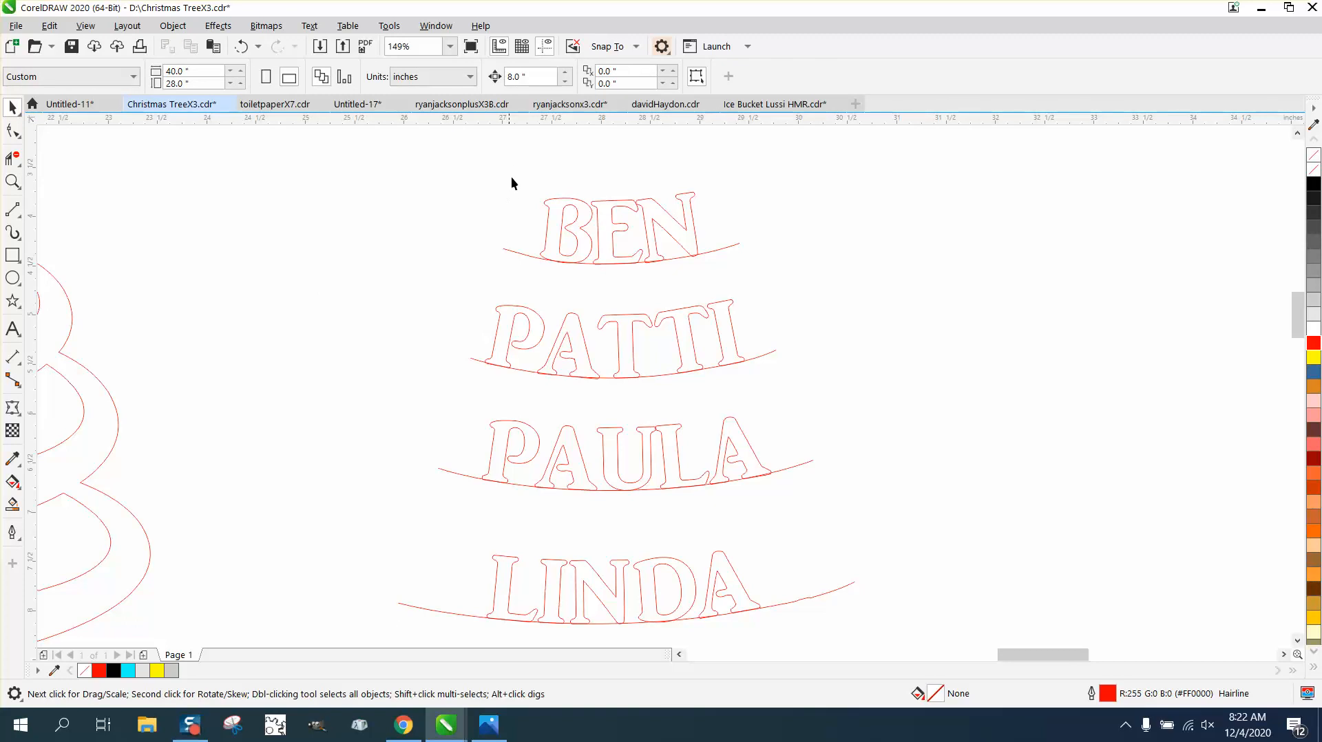
pyautogui.moveTo(537, 77); pyautogui.dragTo(485, 77)
pyautogui.write('.01')
pyautogui.click(645, 208)
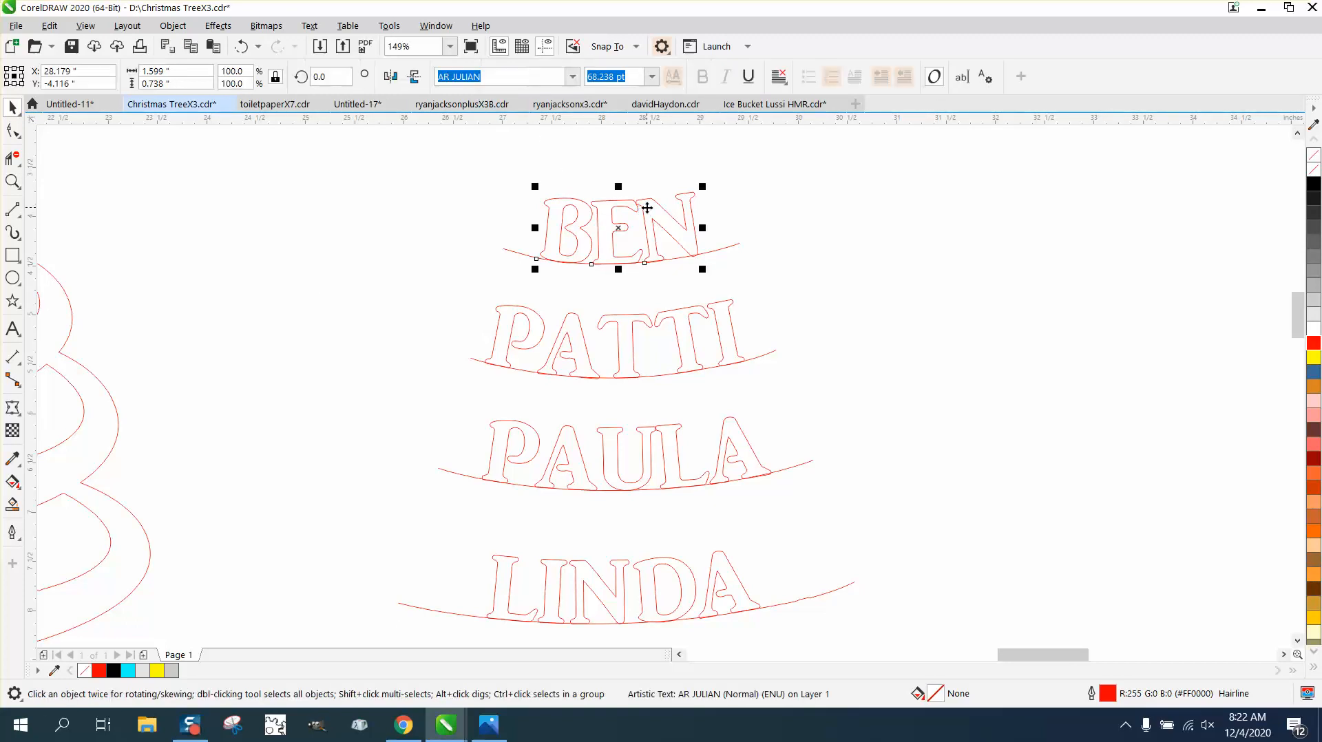
pyautogui.press('Down')
pyautogui.press('Down')
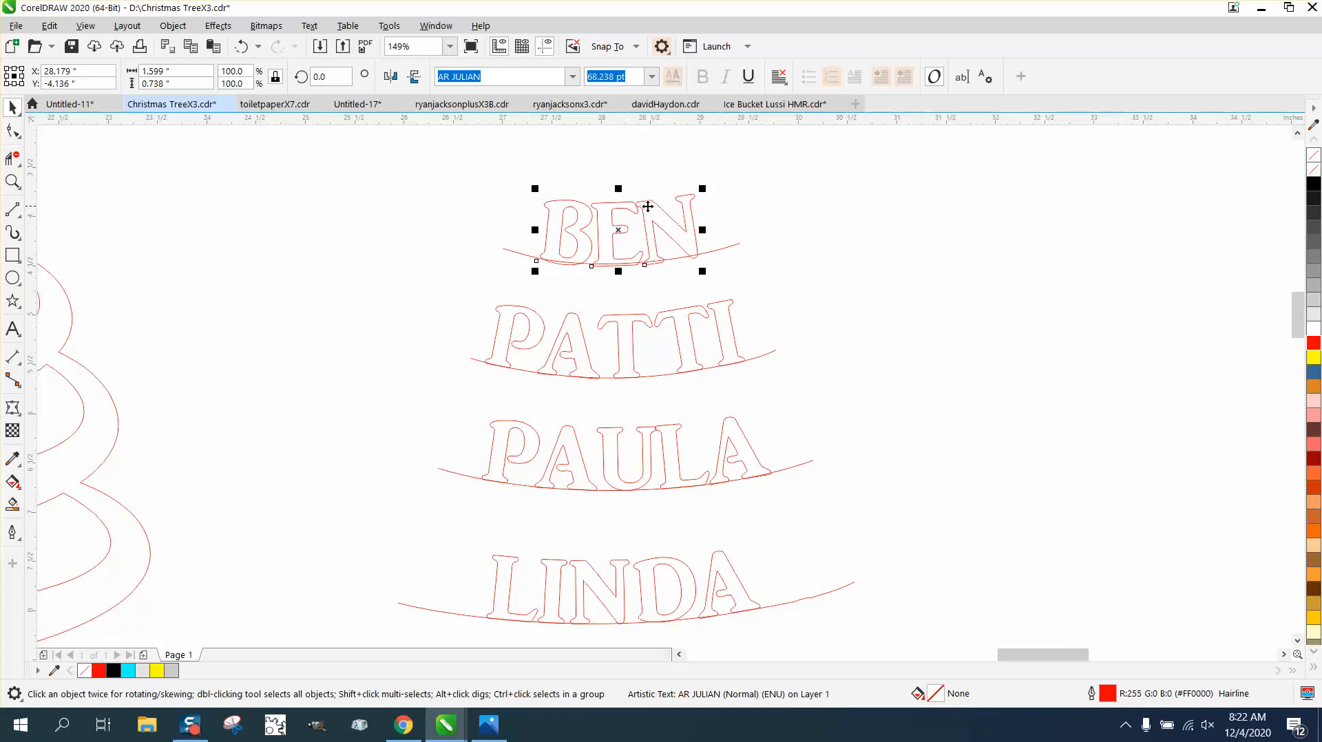
# Step: Nudge each of the three lower names down slightly in 0.01 inch increments so they overlap their arcs
pyautogui.click(688, 319)
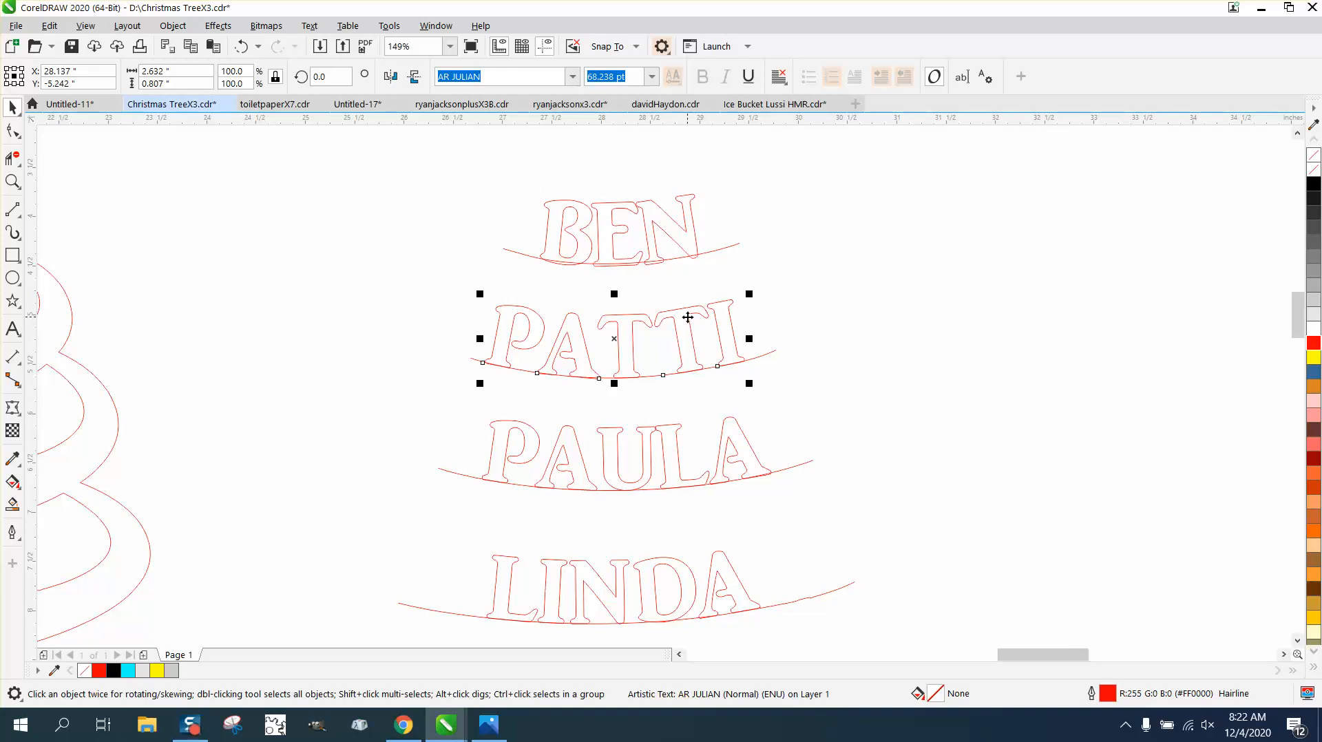
pyautogui.press('Down')
pyautogui.press('Down')
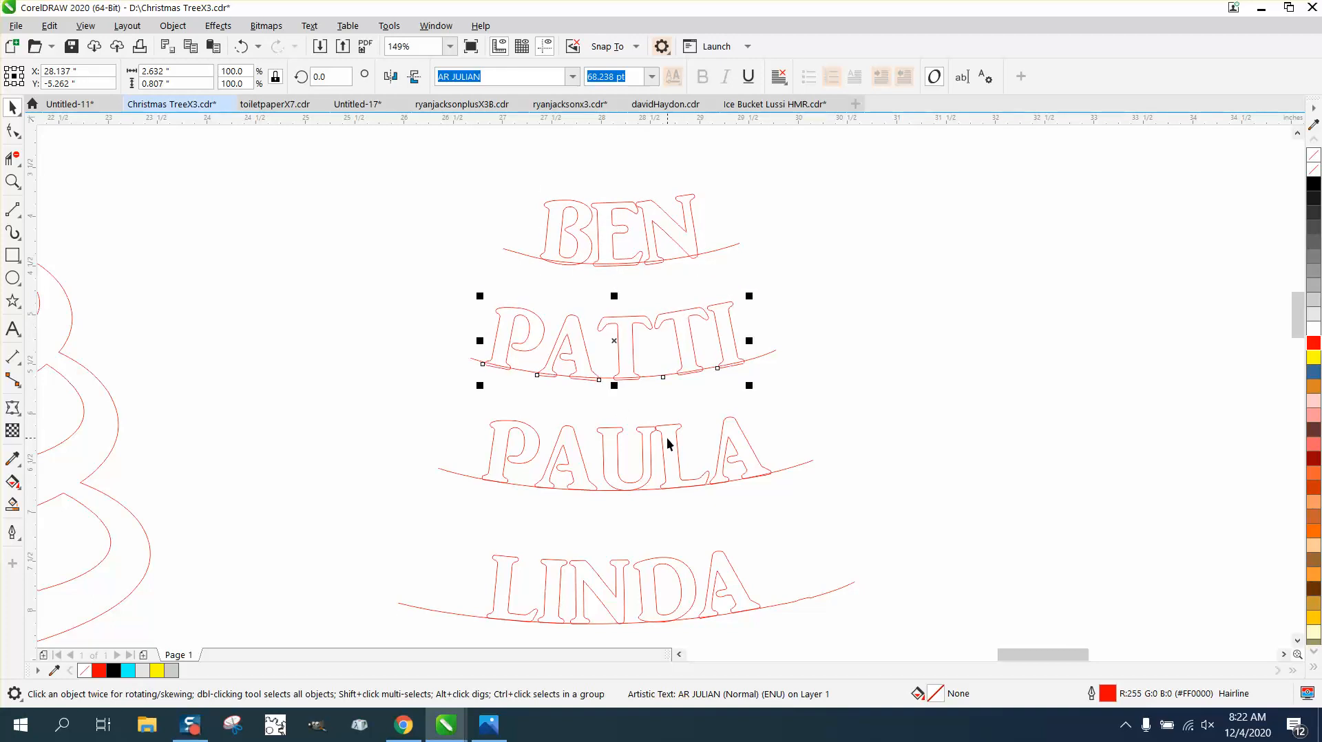
pyautogui.click(668, 441)
pyautogui.press('Down')
pyautogui.press('Down')
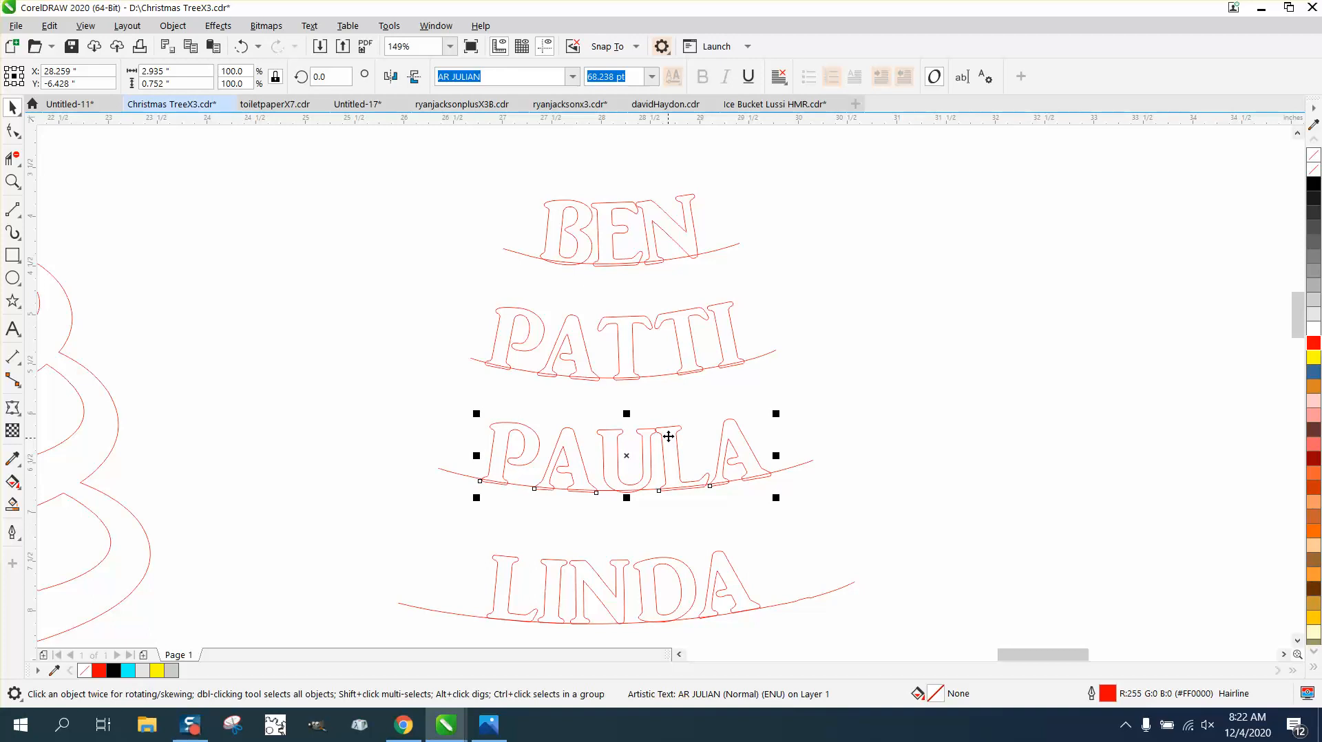
pyautogui.click(716, 560)
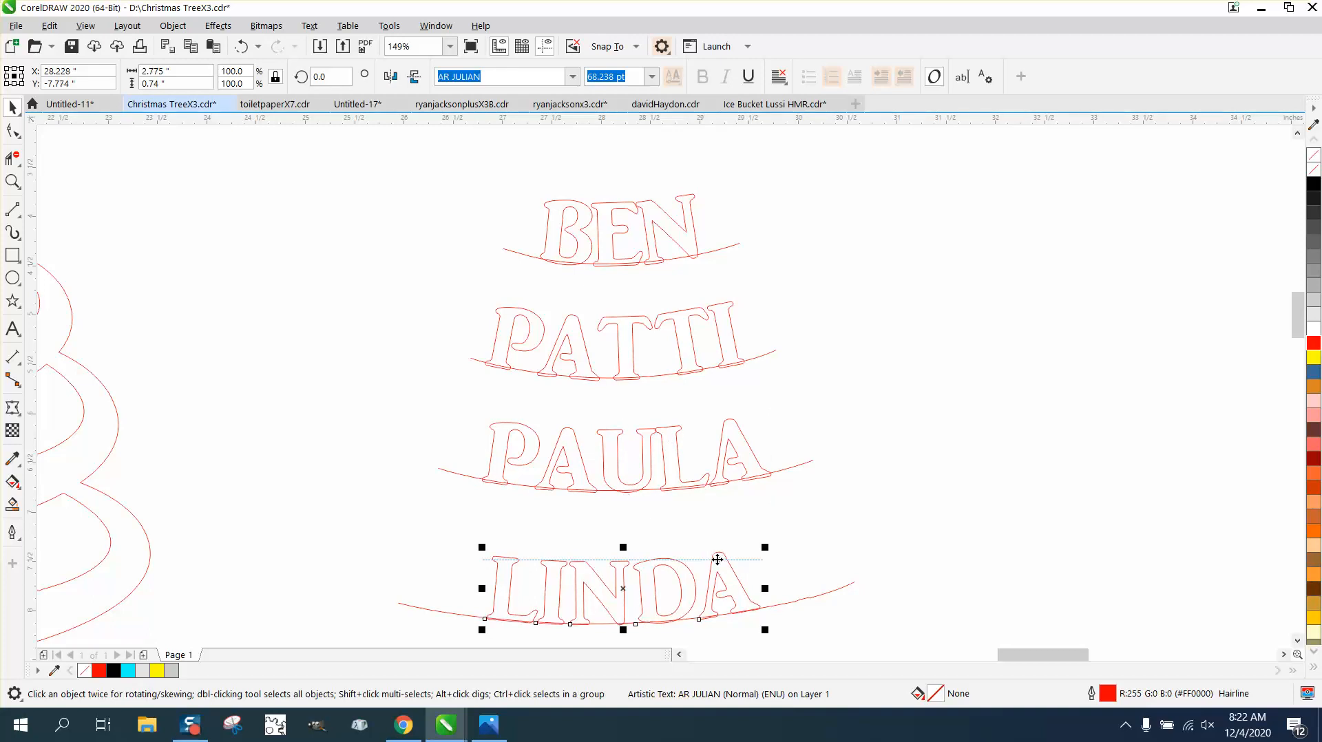
pyautogui.click(756, 286)
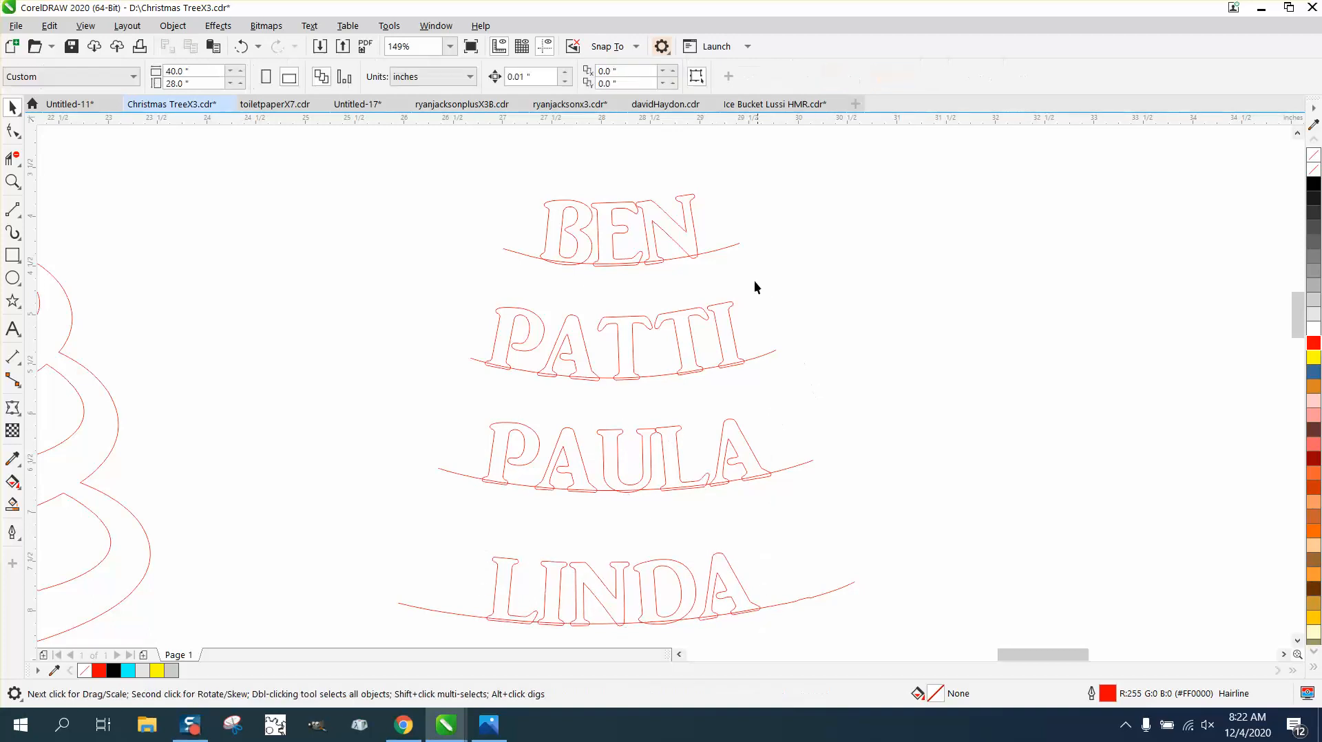
# Step: Delete the four guide arcs beneath the names
pyautogui.click(728, 247)
pyautogui.press('Delete')
pyautogui.click(770, 356)
pyautogui.press('Delete')
pyautogui.click(811, 461)
pyautogui.press('Delete')
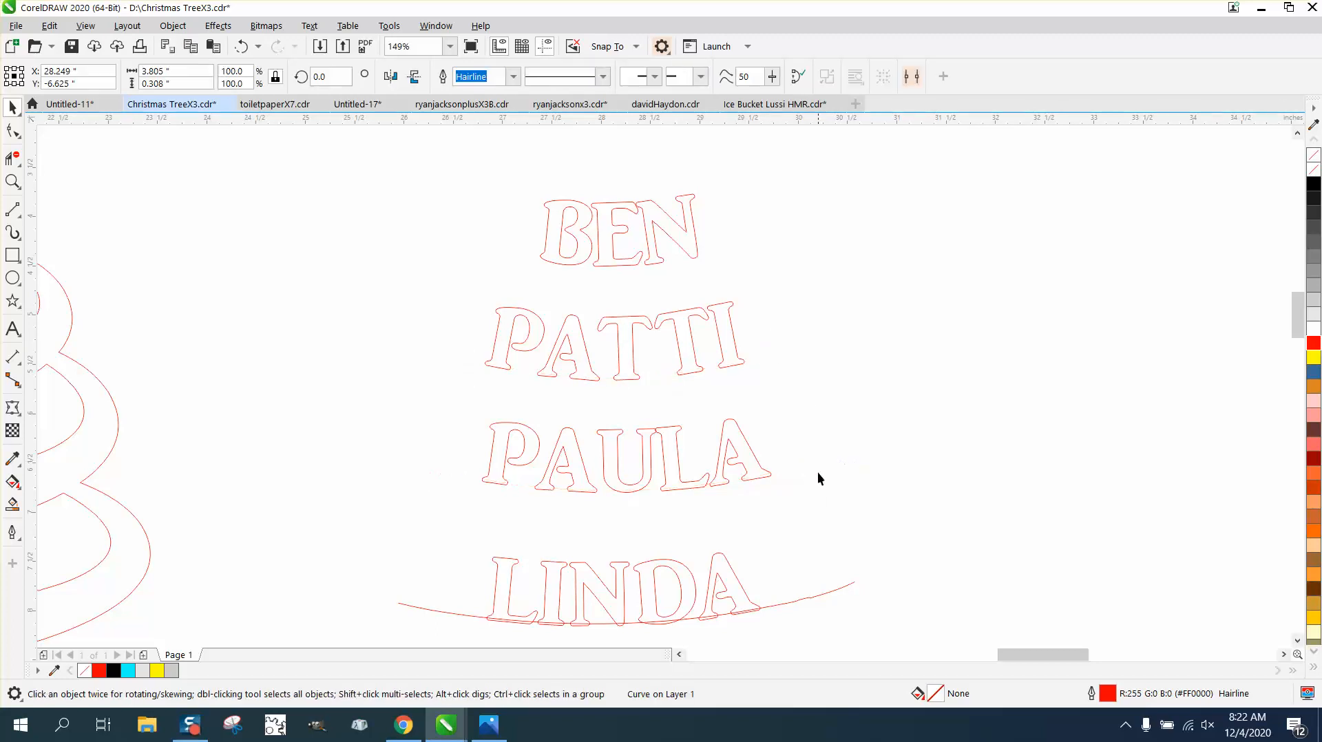
pyautogui.click(844, 593)
pyautogui.press('Delete')
pyautogui.scroll(-4, 667, 343)
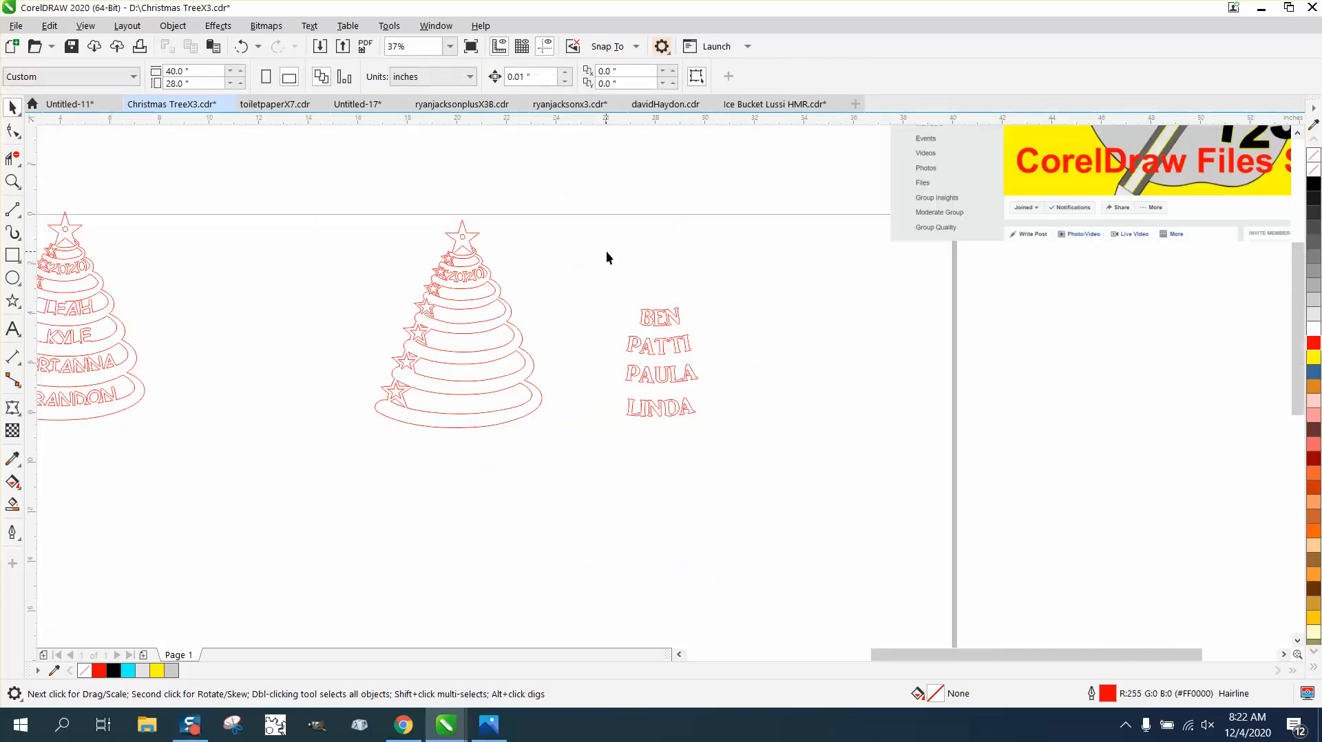
# Step: Set the nudge distance to 8 inches and shift all four names left by that distance onto the tree's bands
pyautogui.click(530, 77)
pyautogui.write('8')
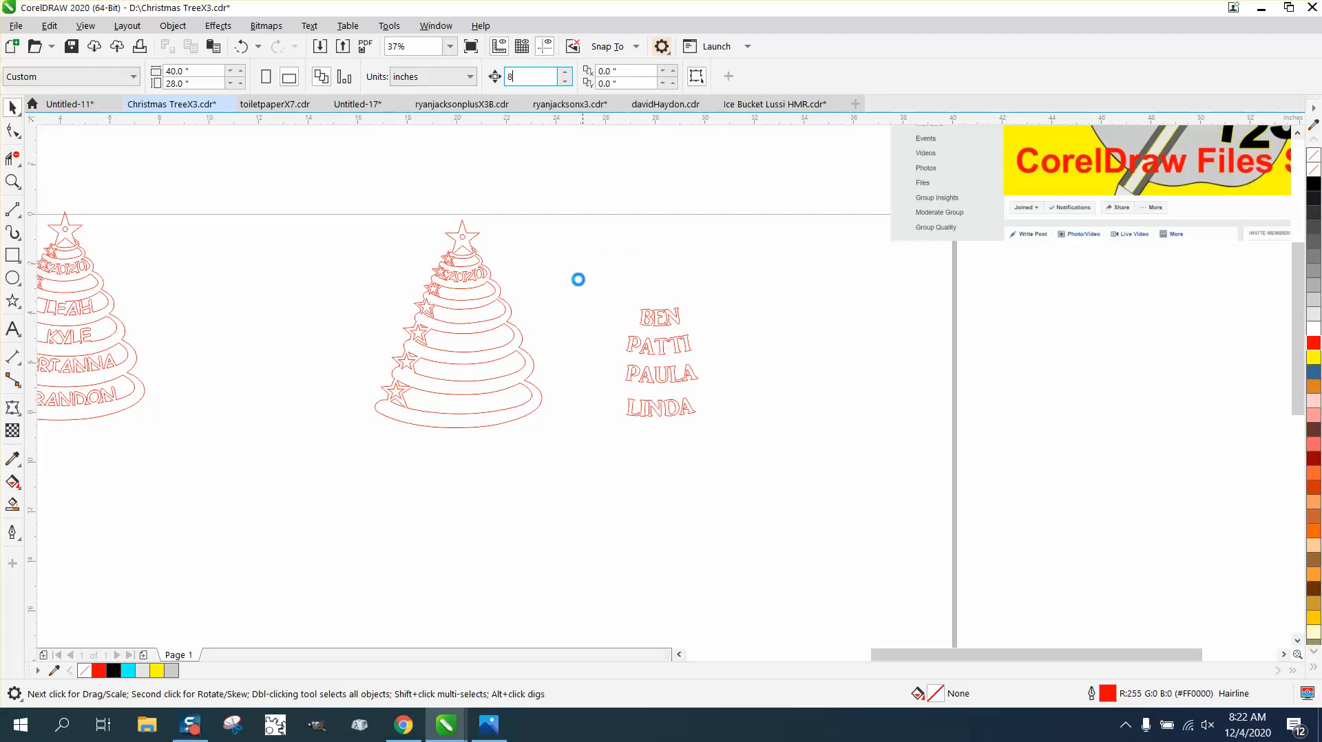
pyautogui.moveTo(579, 277); pyautogui.dragTo(784, 460)
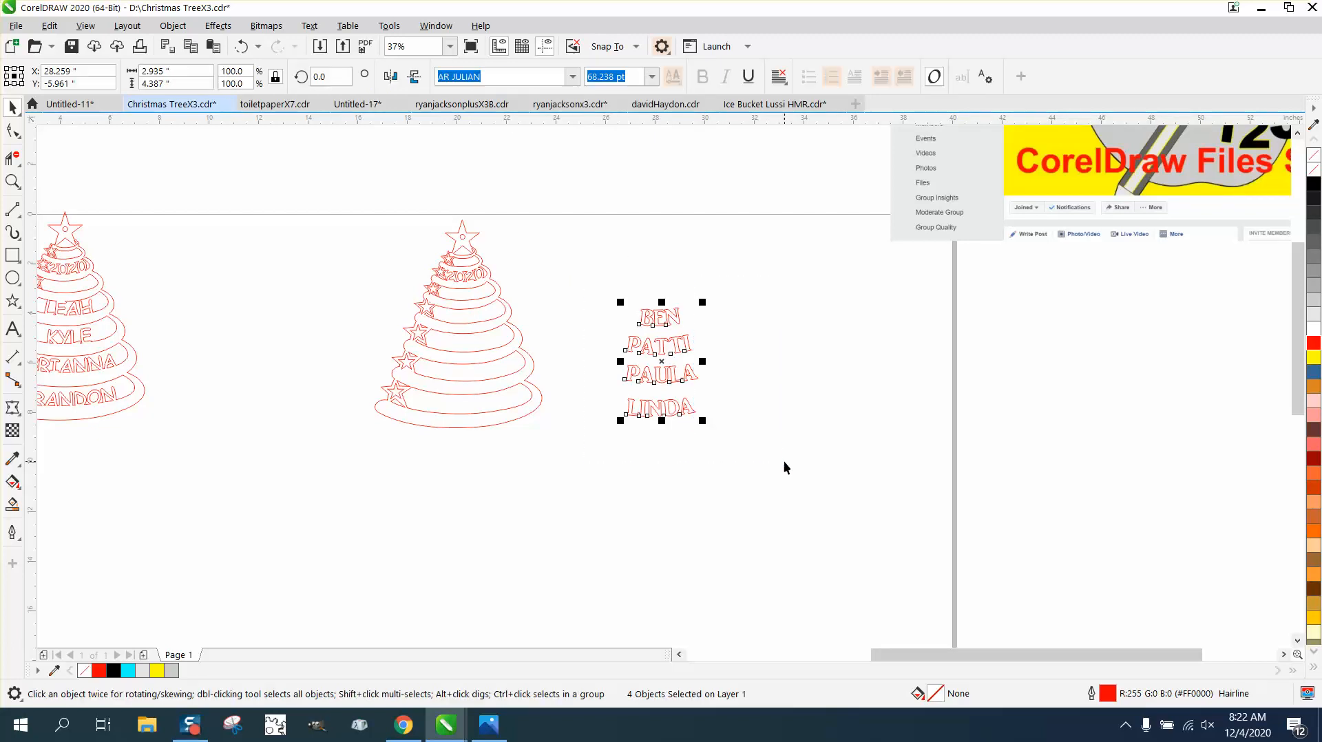
pyautogui.press('Down')
pyautogui.press('Up')
pyautogui.press('Left')
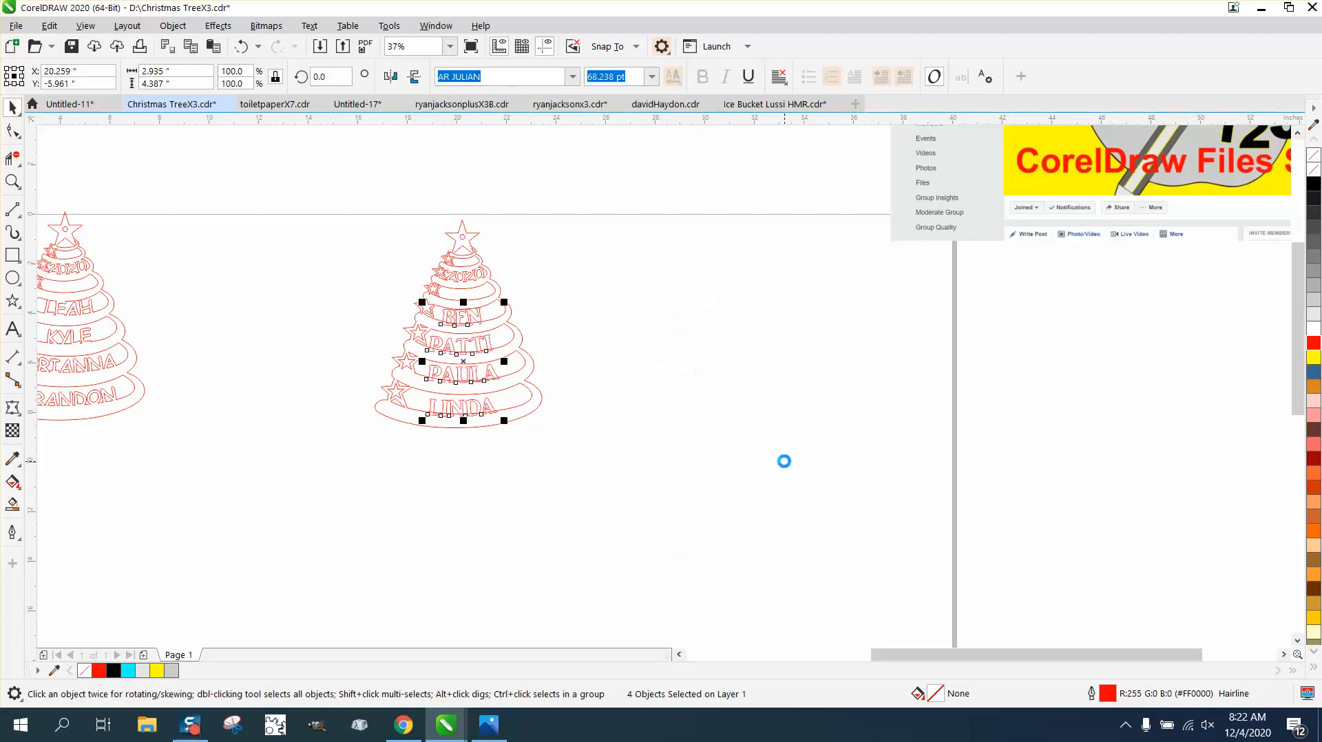
pyautogui.click(13, 182)
pyautogui.moveTo(267, 196); pyautogui.dragTo(762, 491)
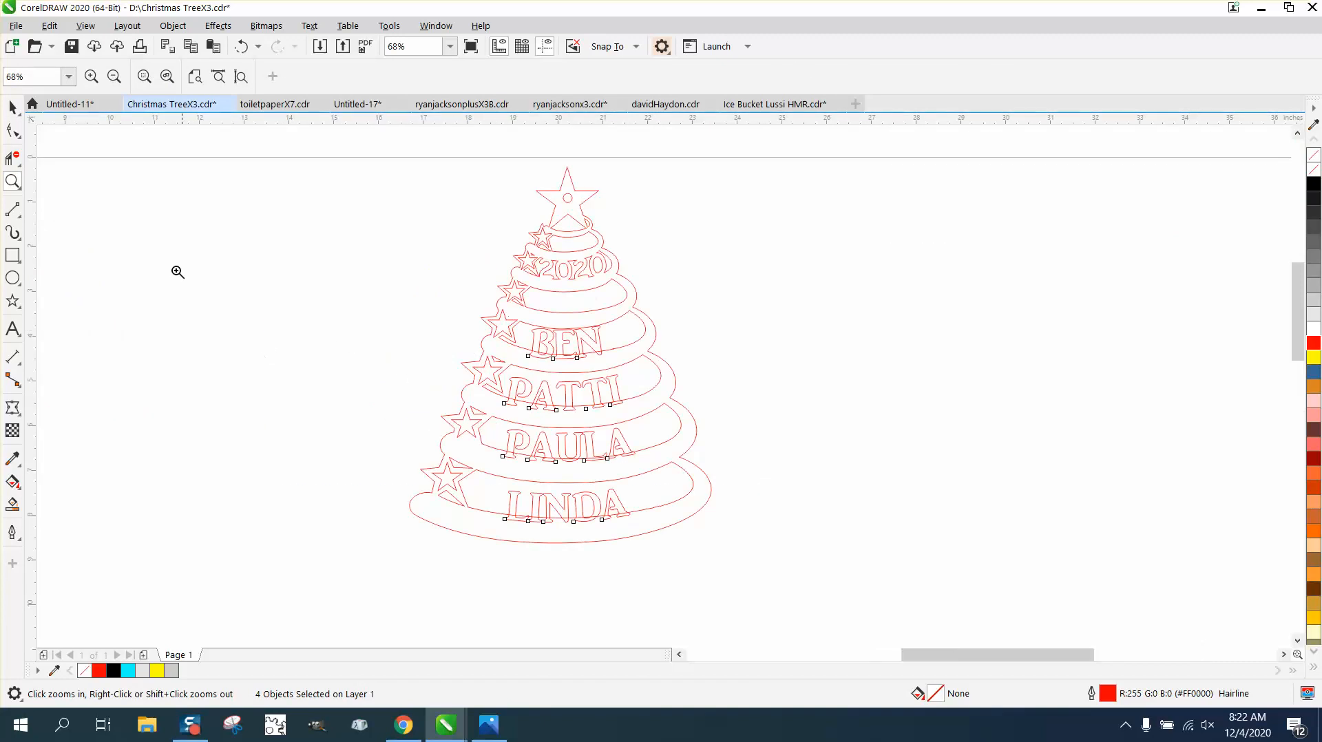
# Step: Set the nudge distance to 0.01 inch and nudge the bottom name up 0.06 inch on its band
pyautogui.click(13, 108)
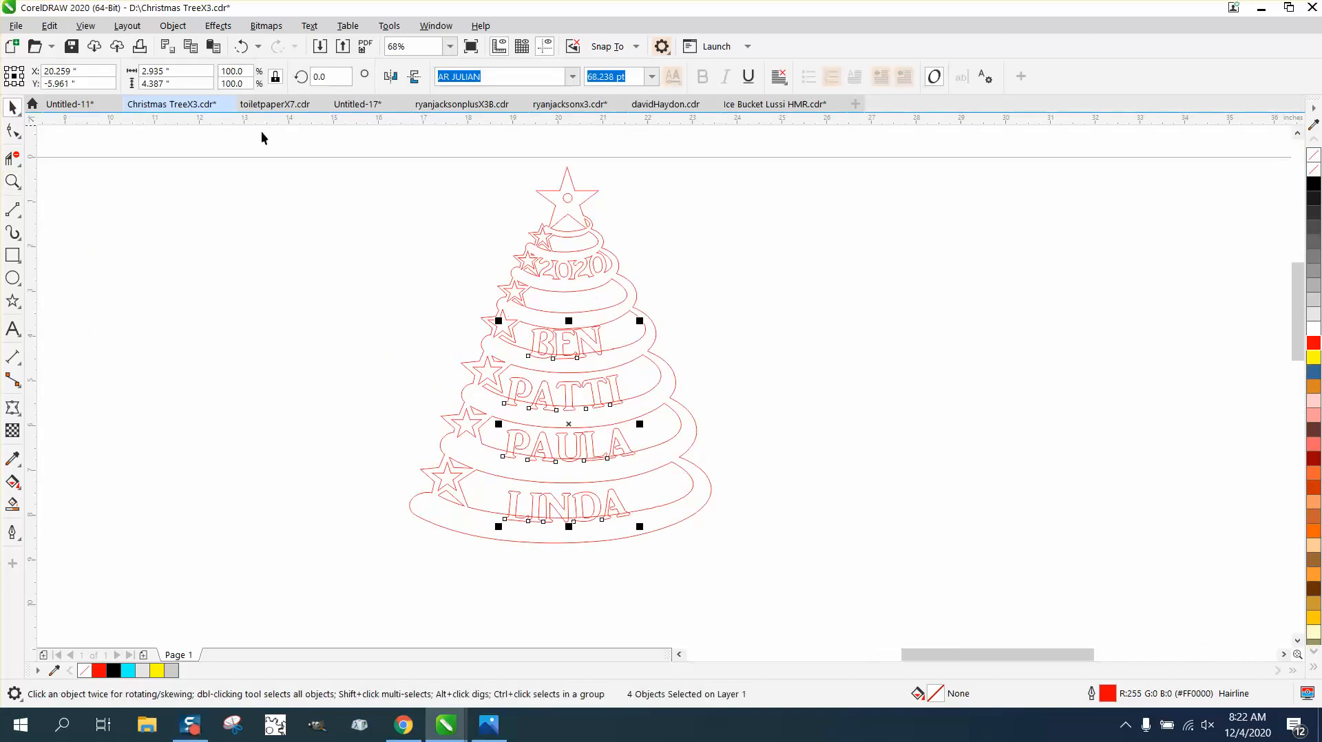
pyautogui.click(339, 141)
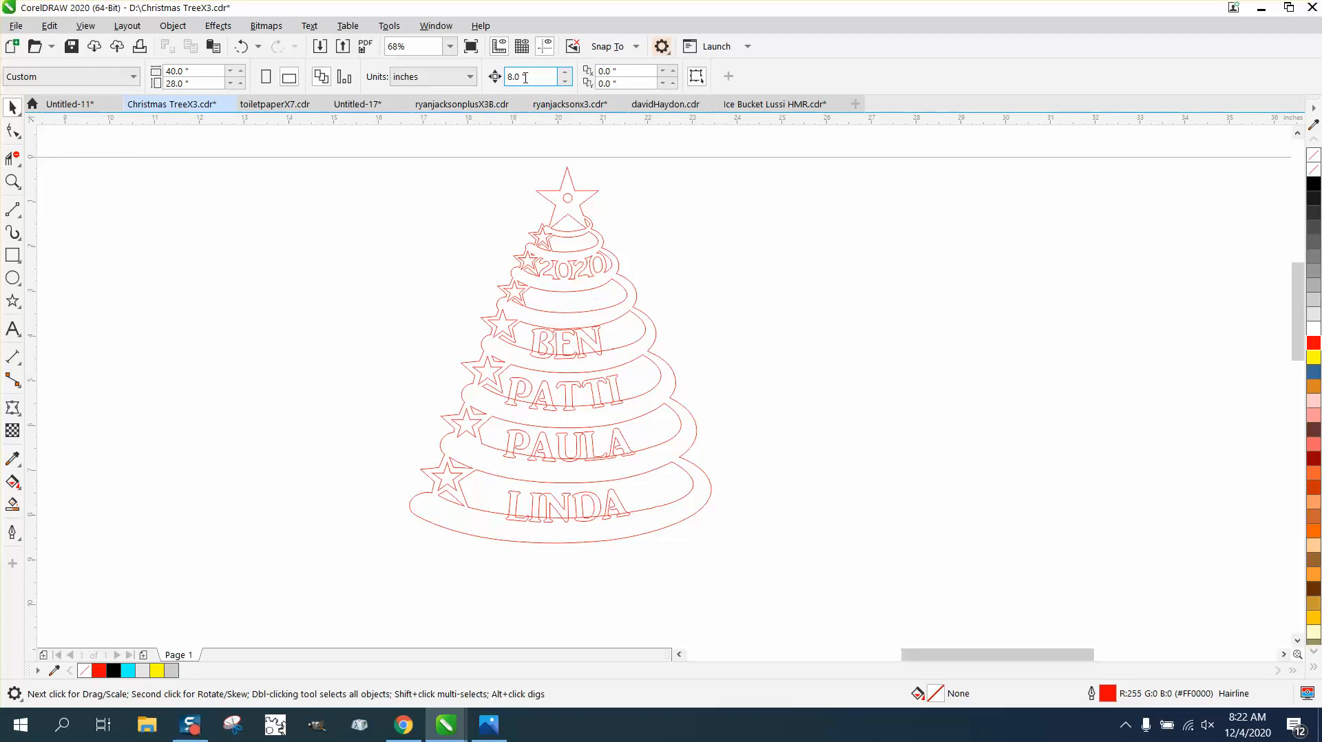
pyautogui.moveTo(528, 78); pyautogui.dragTo(460, 98)
pyautogui.write('.0')
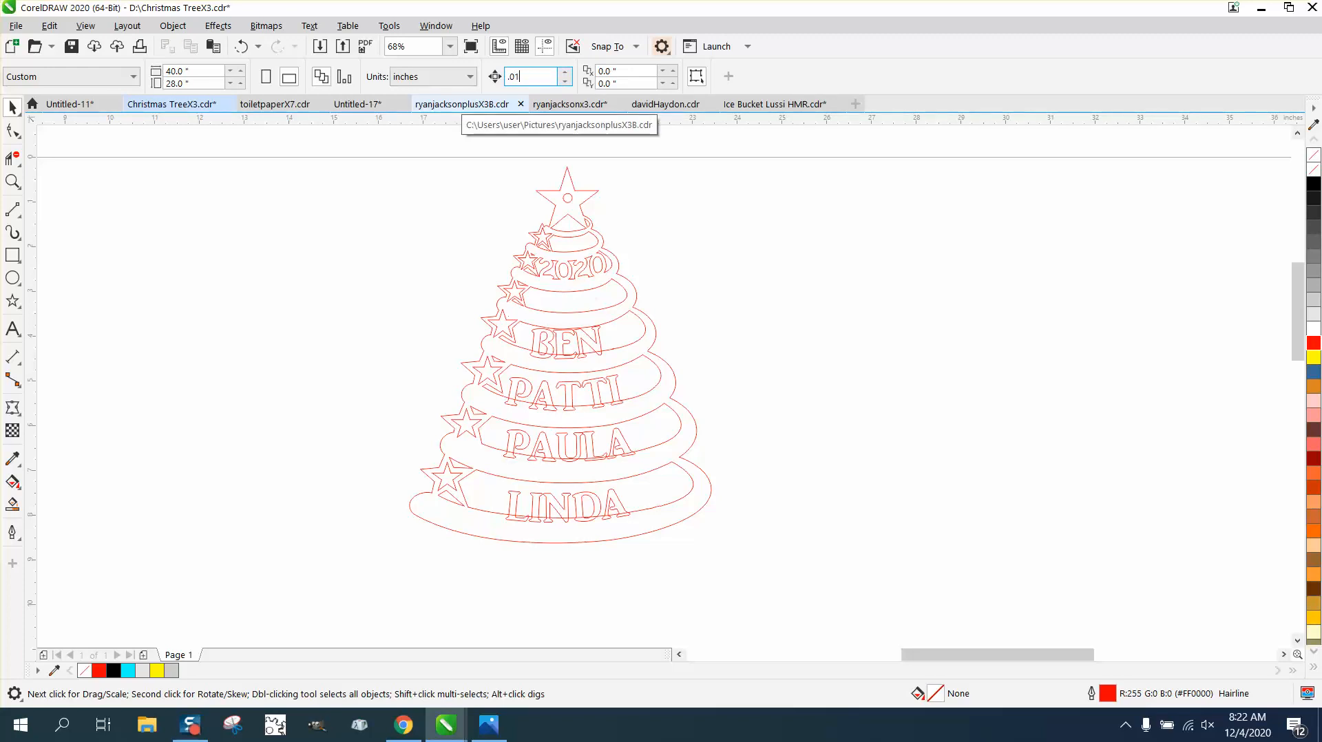
pyautogui.click(587, 500)
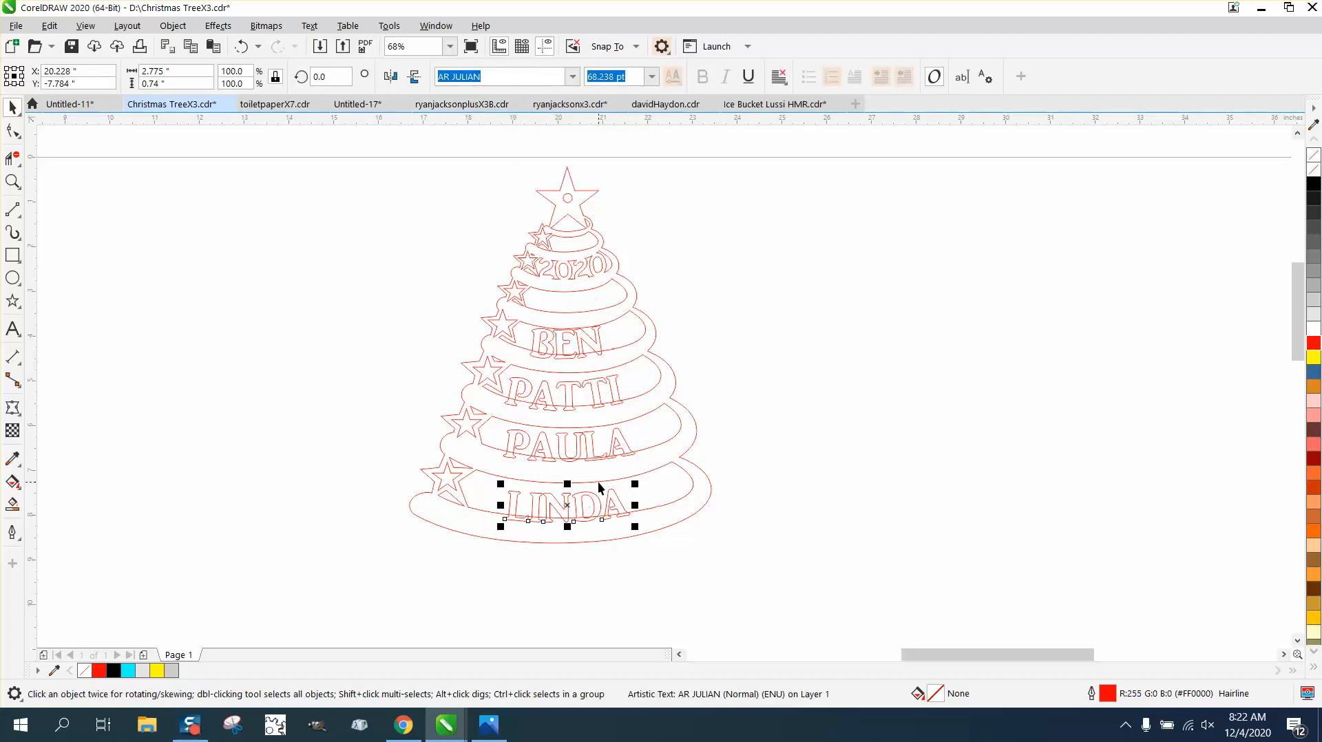
pyautogui.press('Up')
pyautogui.press('Up')
pyautogui.press('Up')
pyautogui.press('Up')
pyautogui.press('Up')
pyautogui.press('Up')
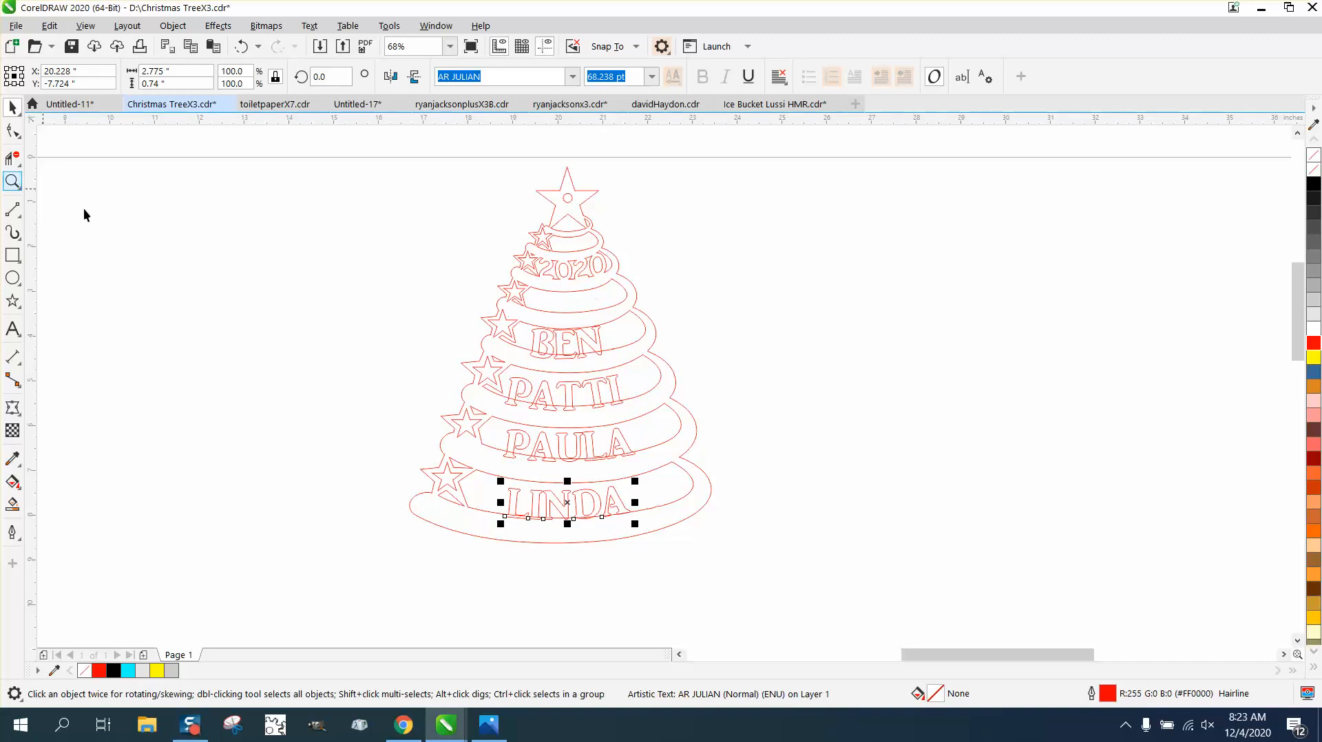
# Step: Rotate the bottom name slightly clockwise to about 359.2° so it follows its band's arc
pyautogui.click(13, 181)
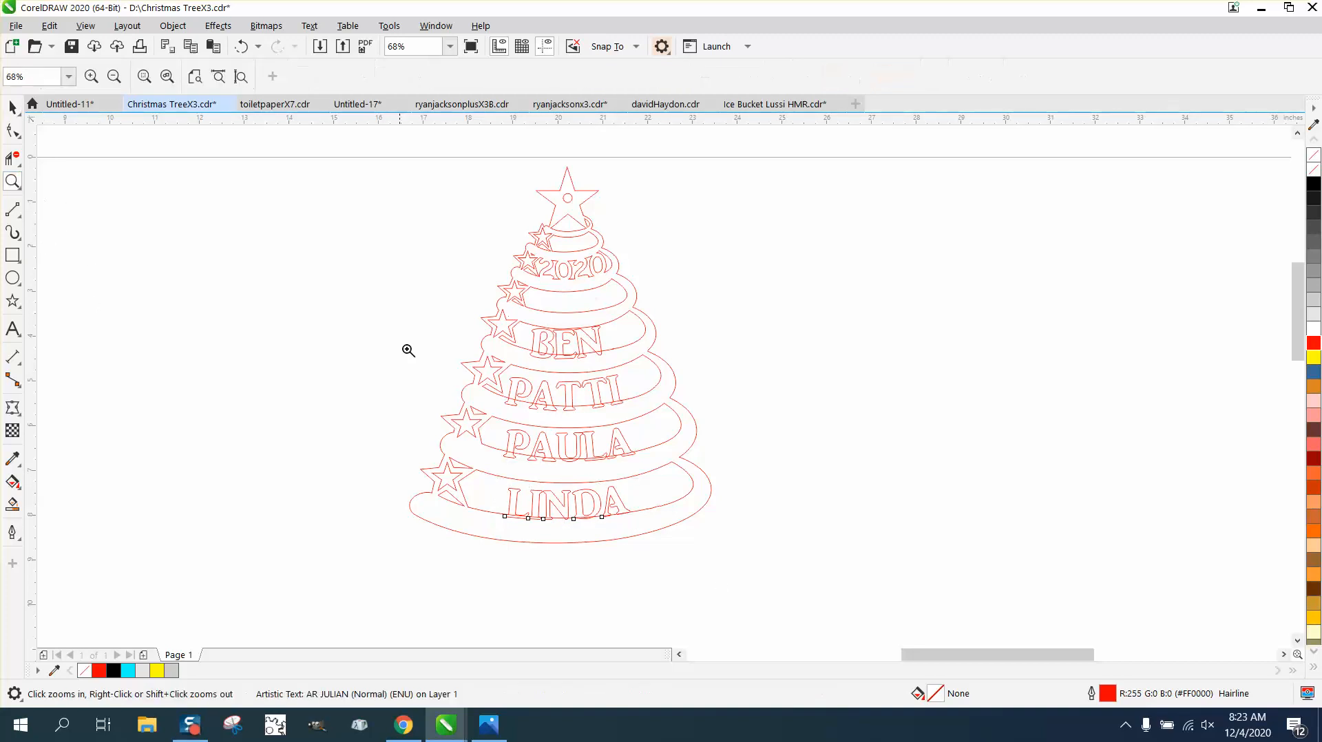
pyautogui.moveTo(465, 440); pyautogui.dragTo(729, 611)
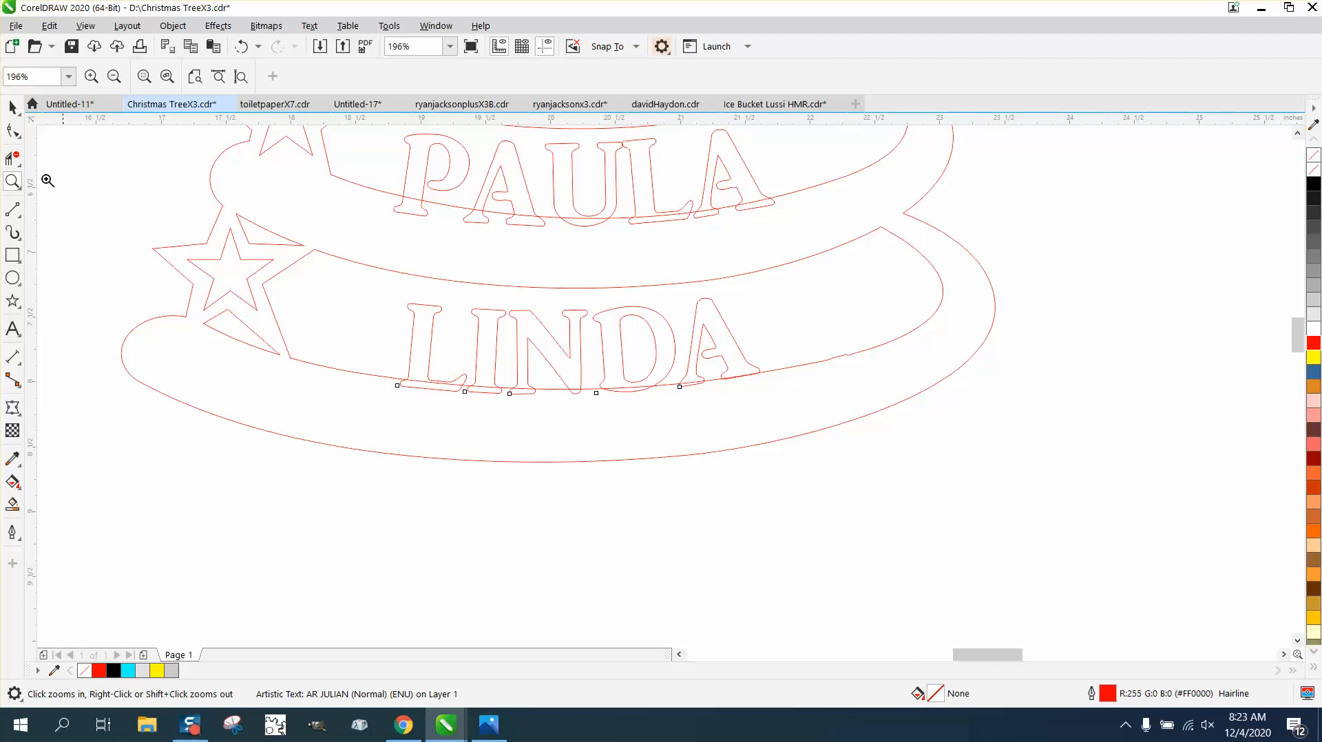
pyautogui.click(13, 107)
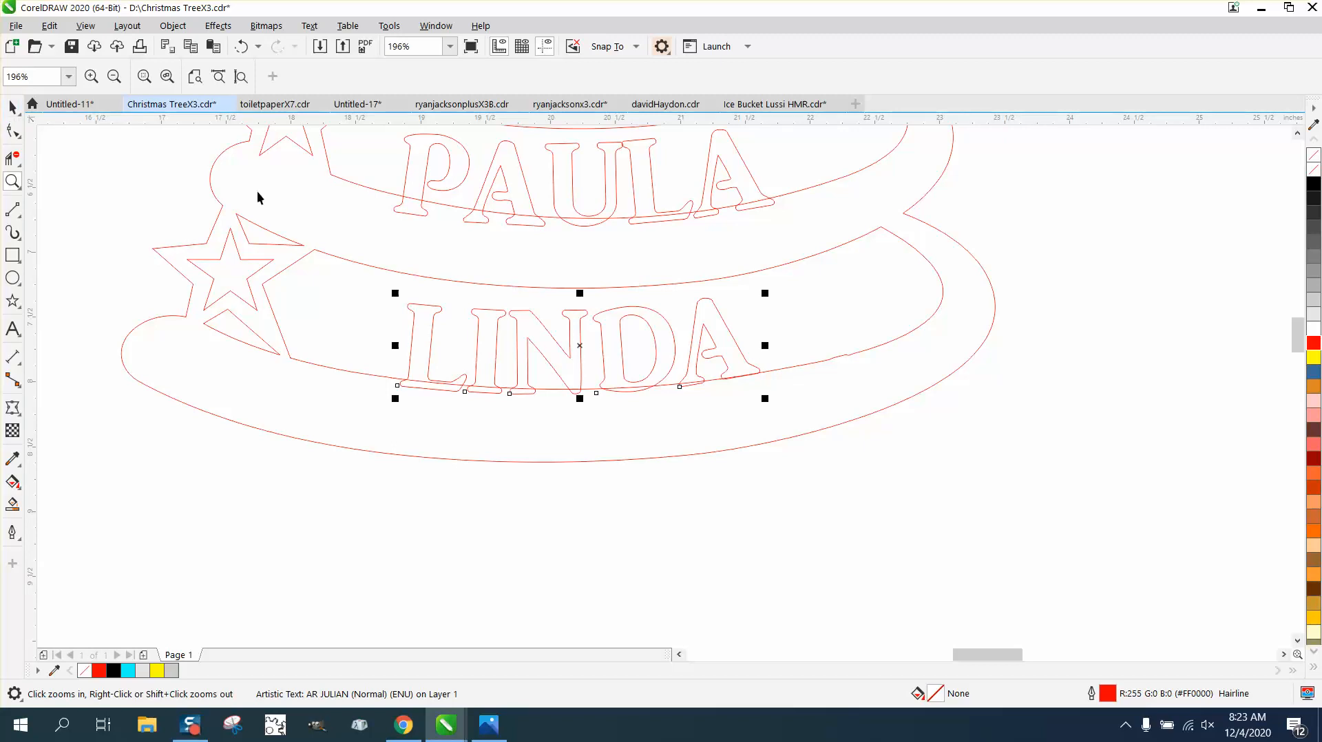
pyautogui.click(579, 346)
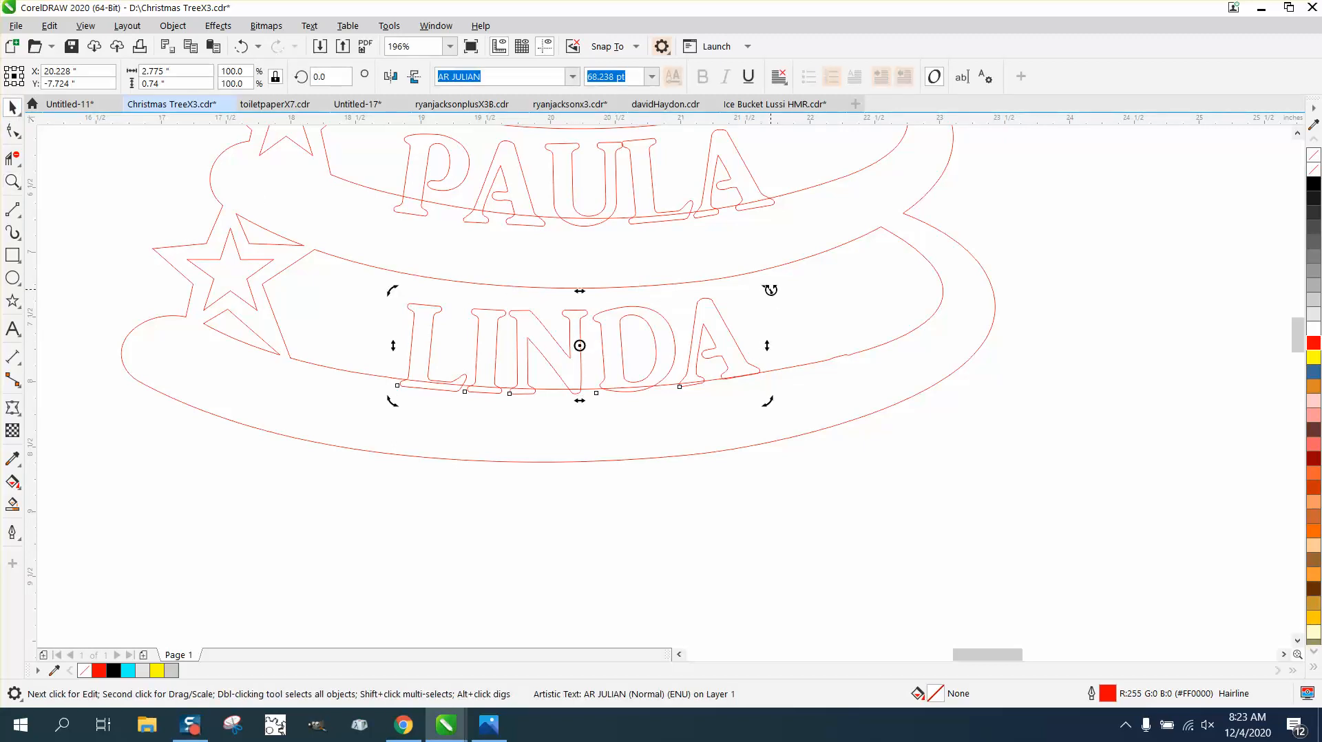
pyautogui.moveTo(770, 289); pyautogui.dragTo(771, 292)
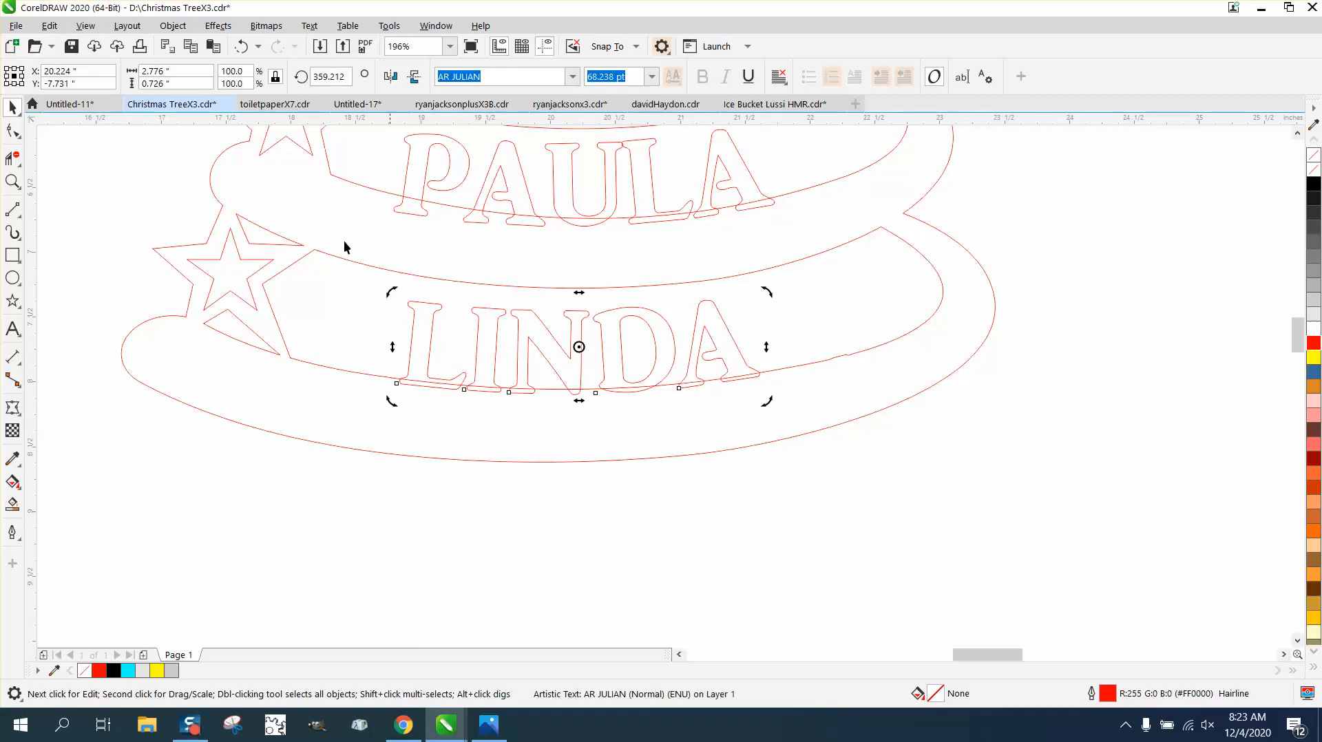
pyautogui.click(12, 107)
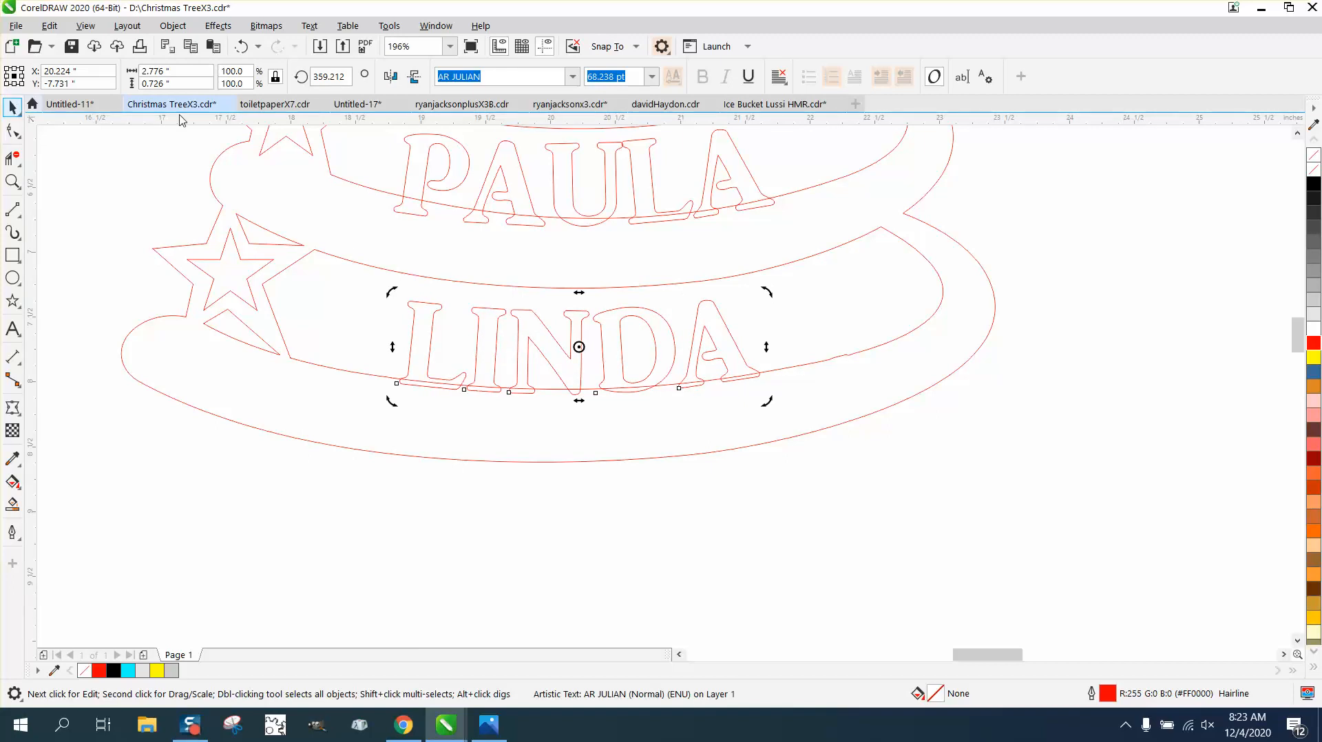
# Step: Nudge the second name from the bottom up slightly on its band
pyautogui.click(574, 155)
pyautogui.click(573, 158)
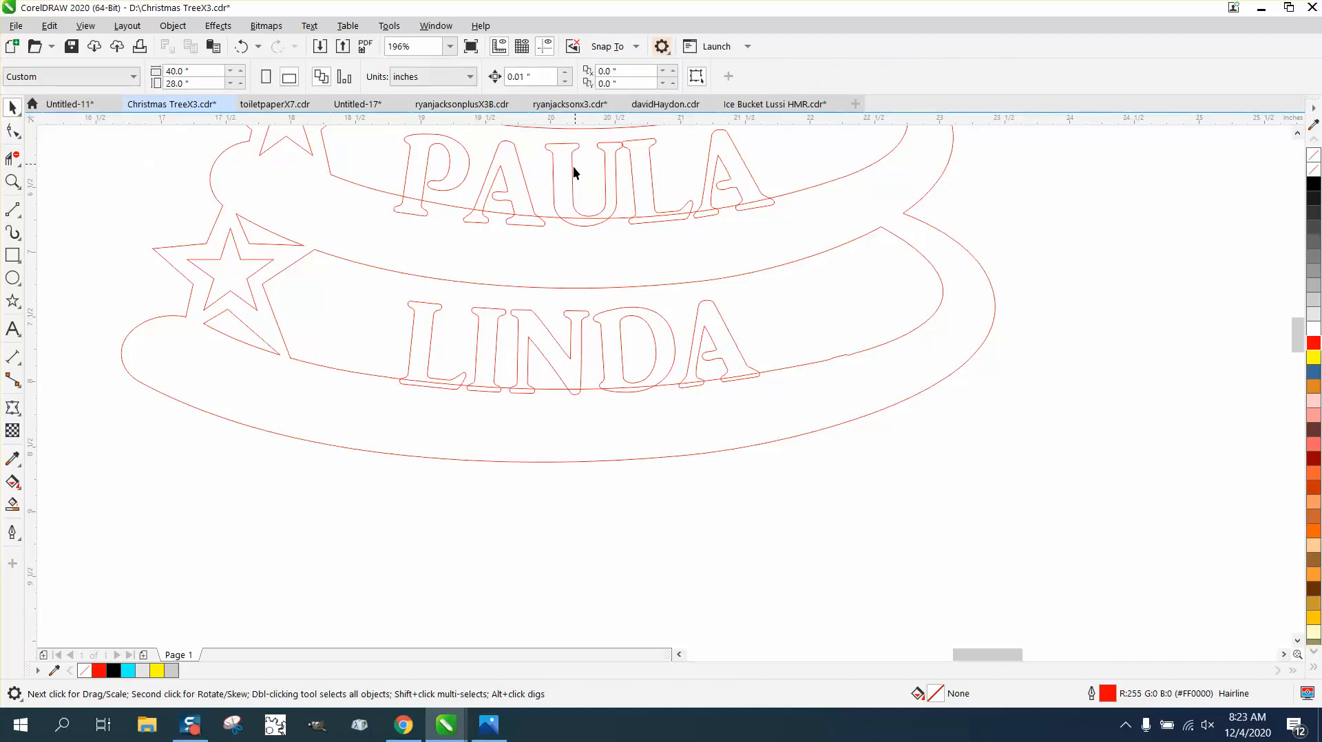
pyautogui.click(573, 168)
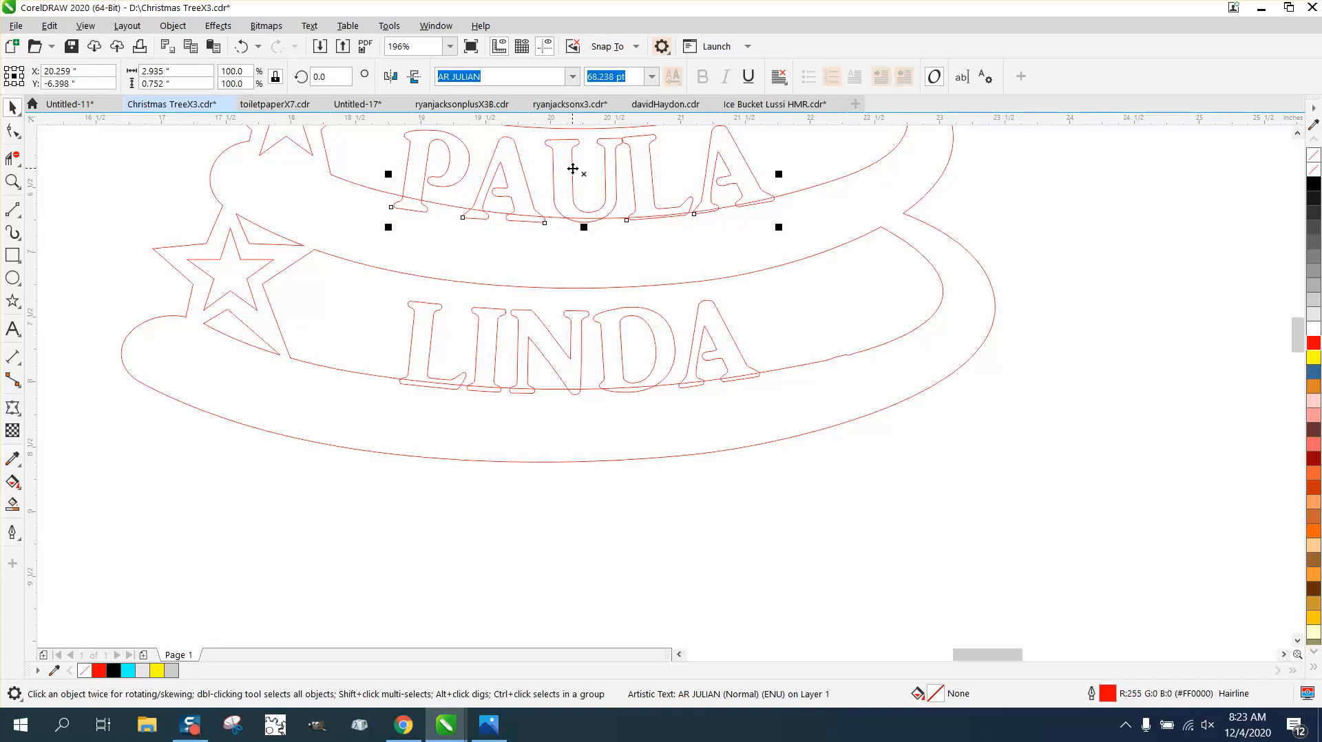
# Step: Rotate the third name from the bottom slightly clockwise to about 359° to match its arc
pyautogui.scroll(-2, 760, 293)
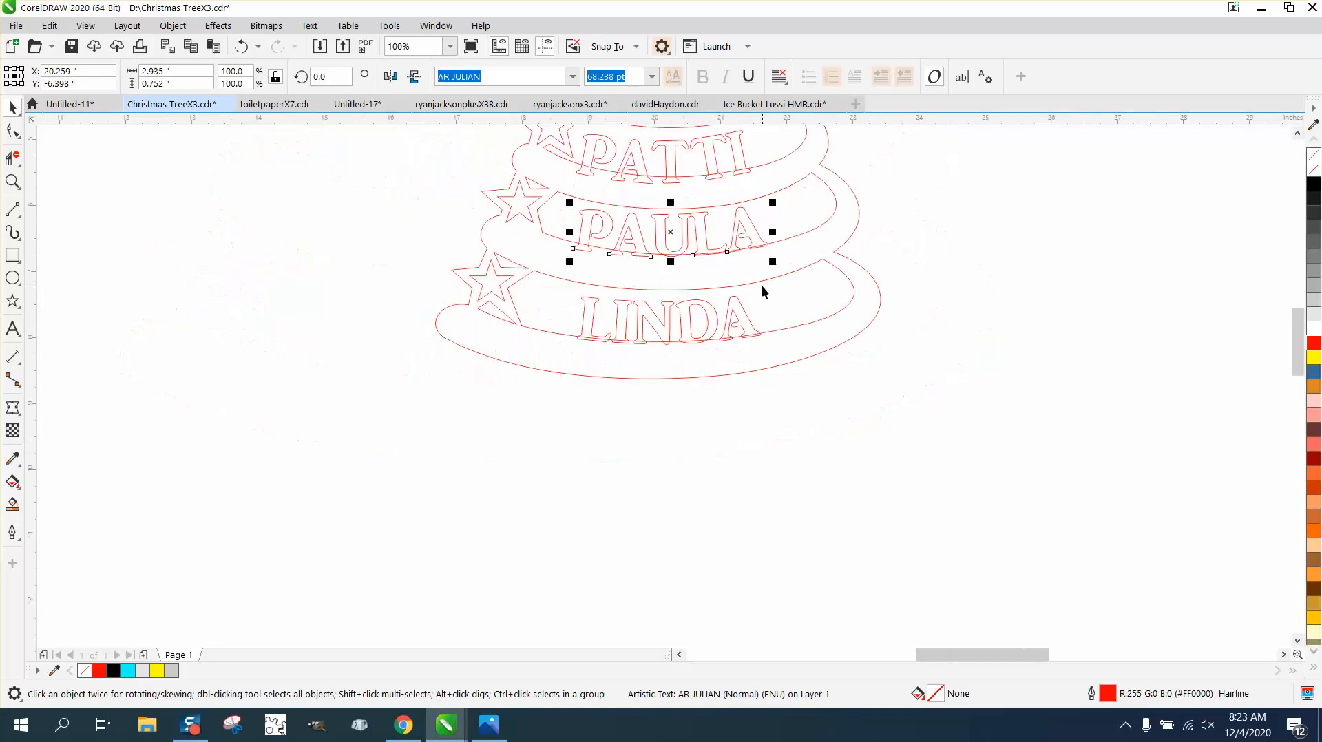
pyautogui.click(666, 156)
pyautogui.moveTo(669, 154); pyautogui.dragTo(667, 153)
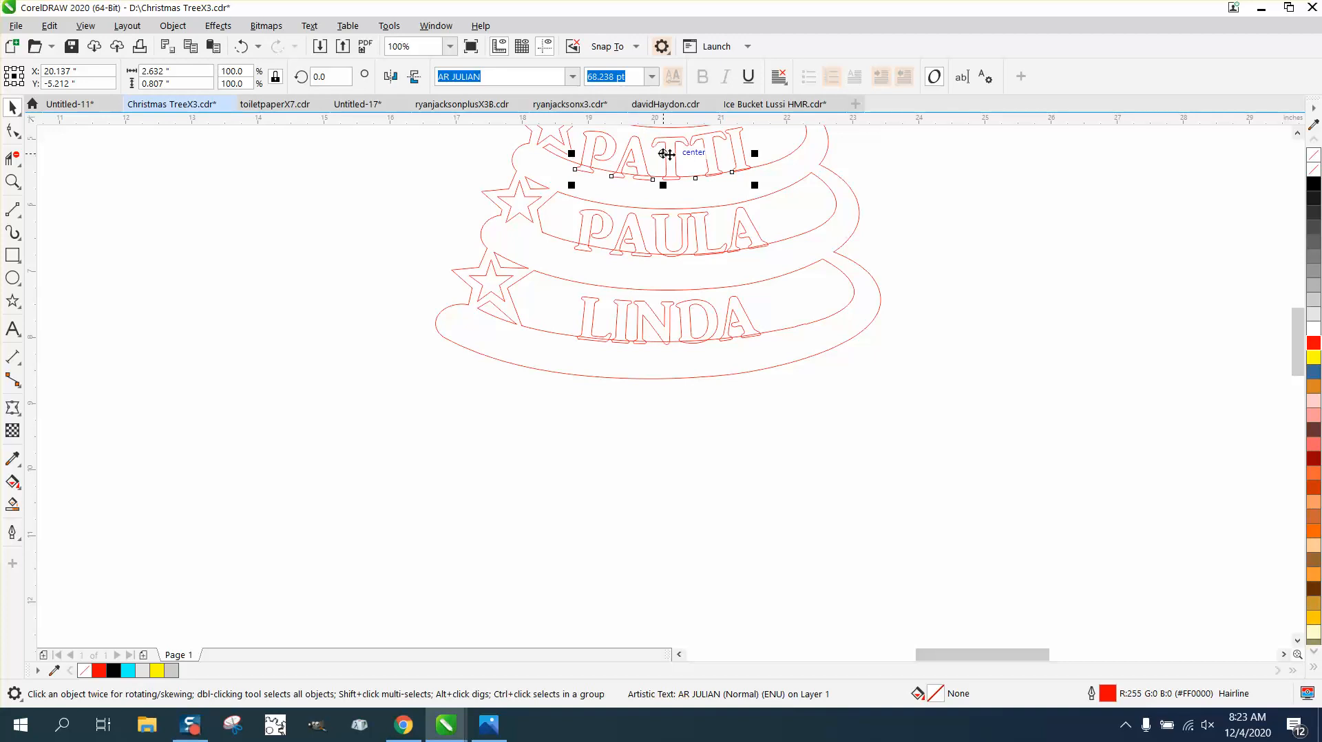
pyautogui.click(666, 153)
pyautogui.moveTo(760, 184); pyautogui.dragTo(752, 187)
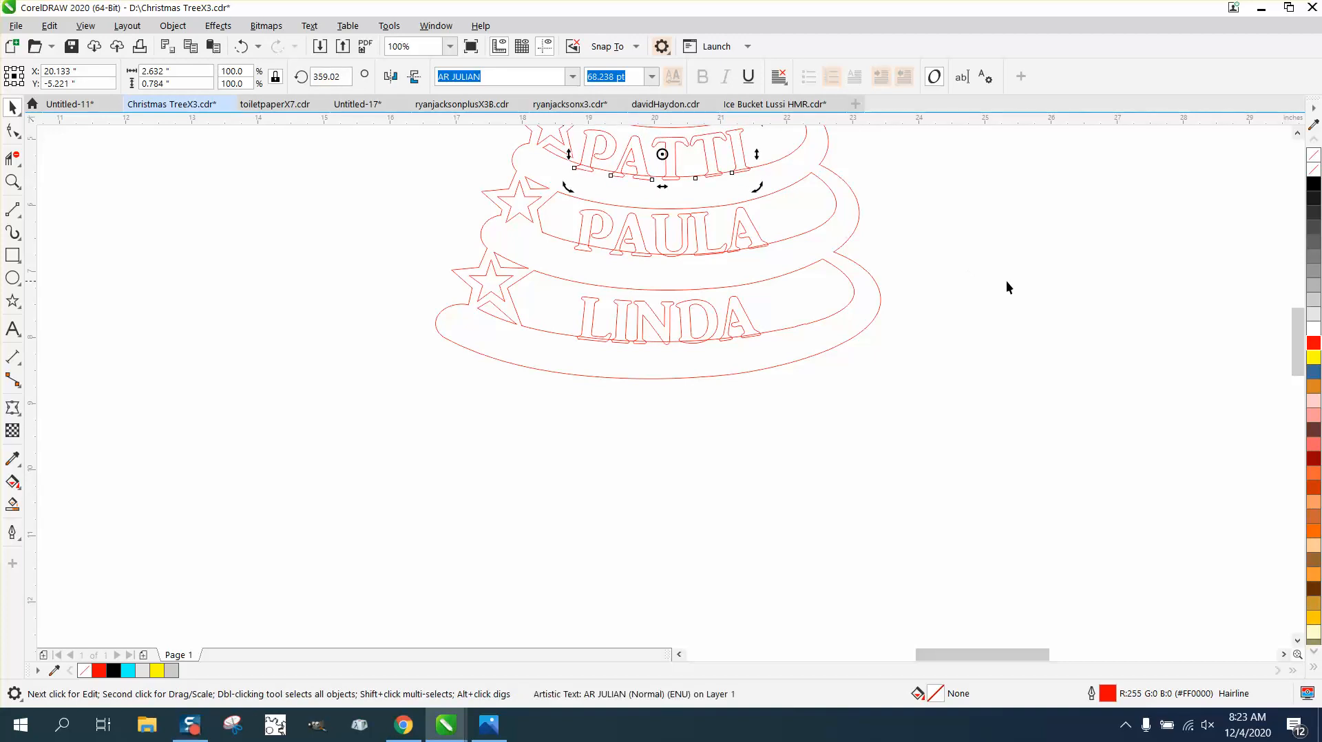
# Step: Rotate the topmost name clockwise to about 357.3° and nudge it up in 0.01 inch increments on its band
pyautogui.moveTo(1297, 344); pyautogui.dragTo(1297, 386)
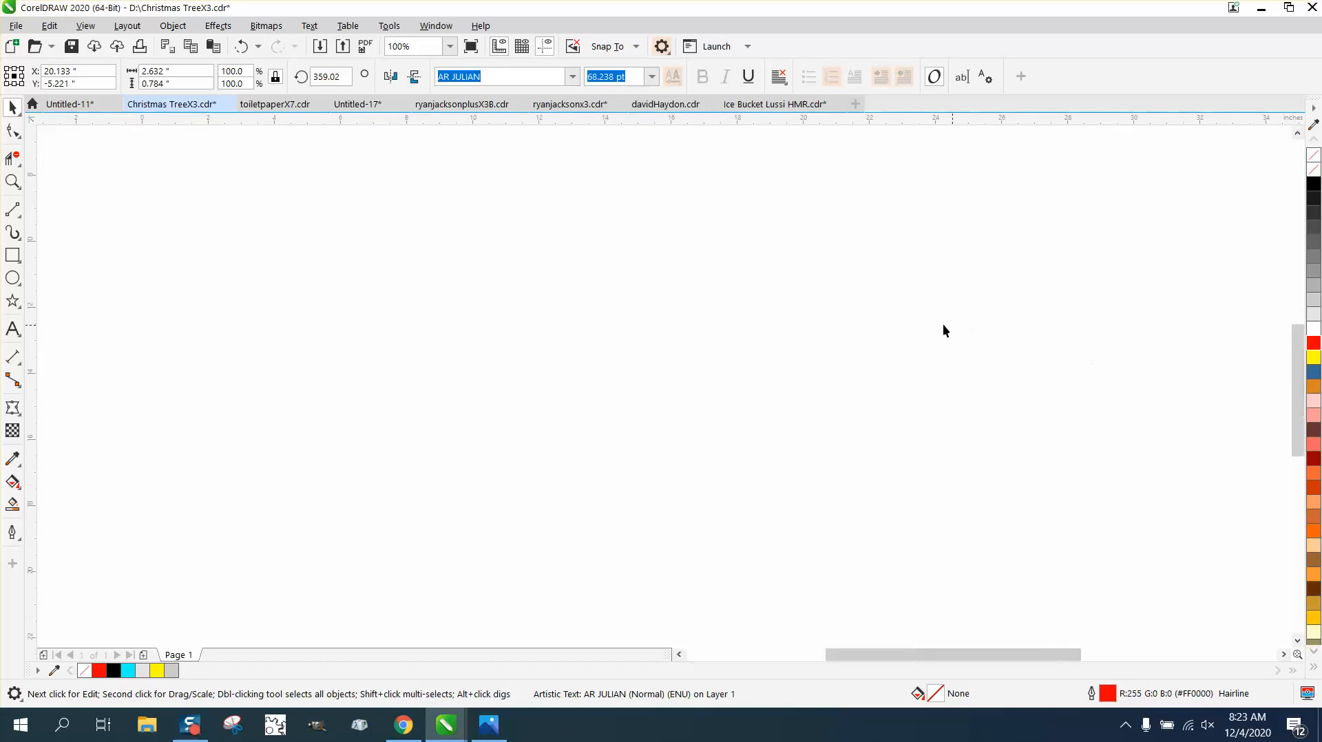
pyautogui.scroll(-5, 939, 323)
pyautogui.click(20, 182)
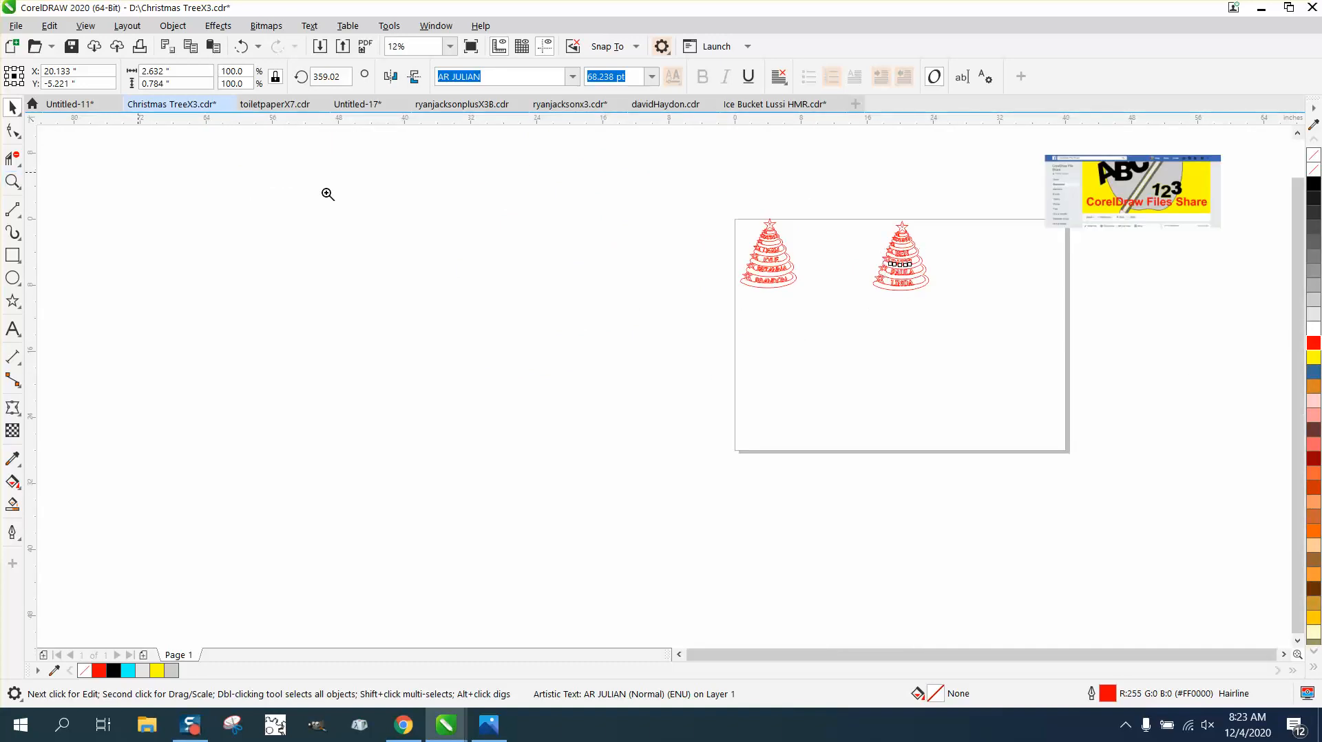
pyautogui.moveTo(885, 220); pyautogui.dragTo(951, 294)
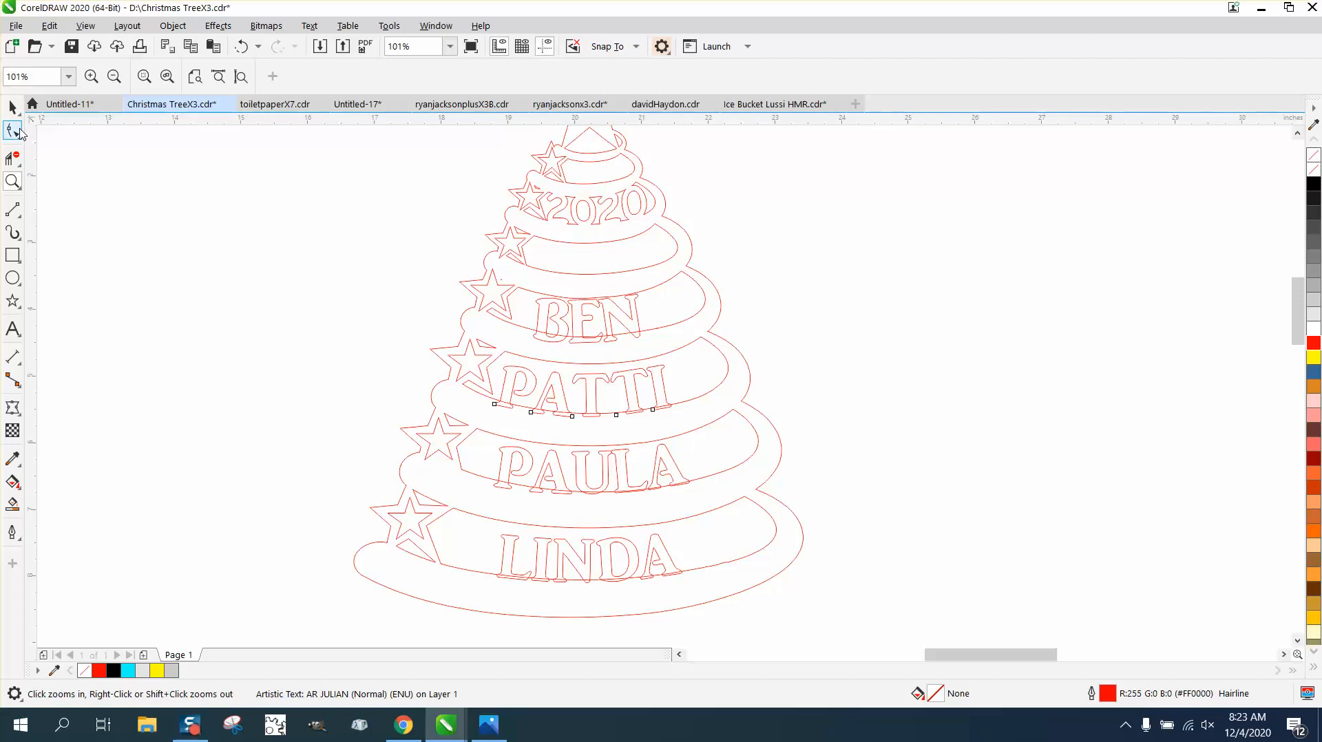
pyautogui.click(12, 108)
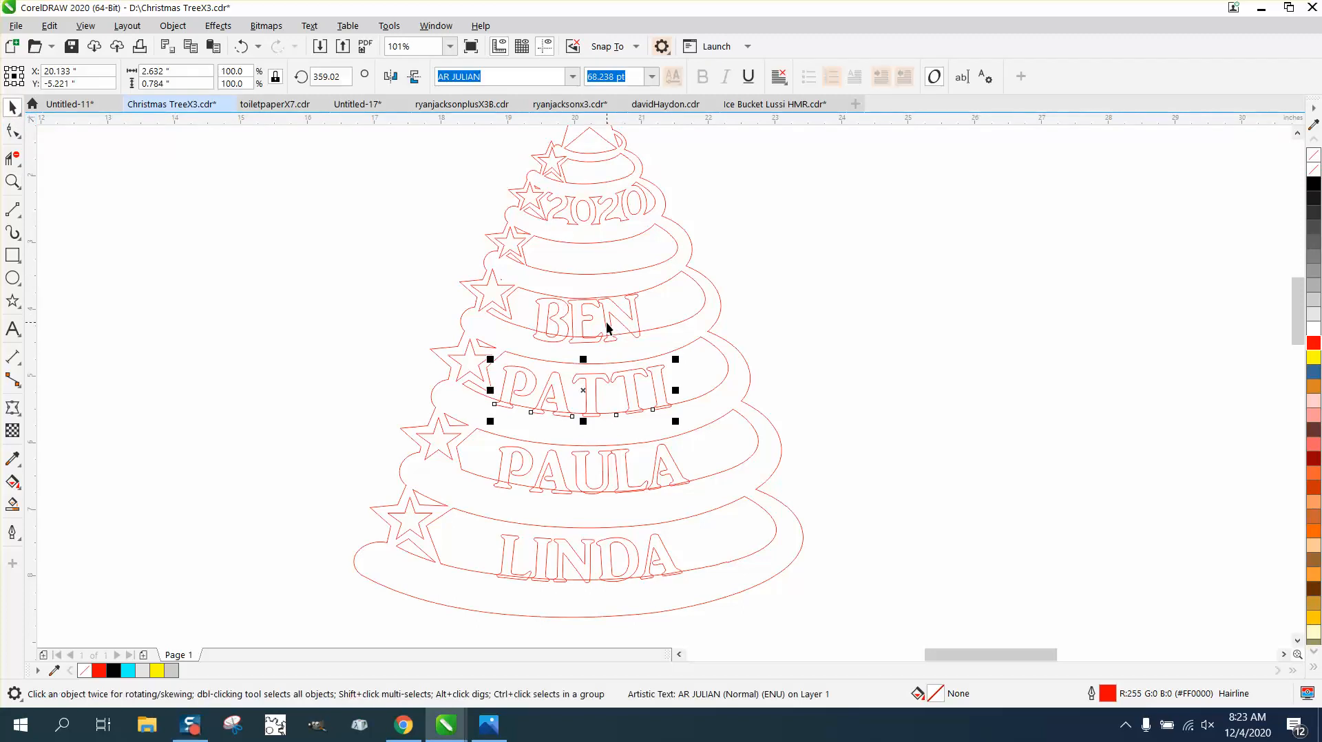
pyautogui.click(608, 328)
pyautogui.scroll(1, 610, 323)
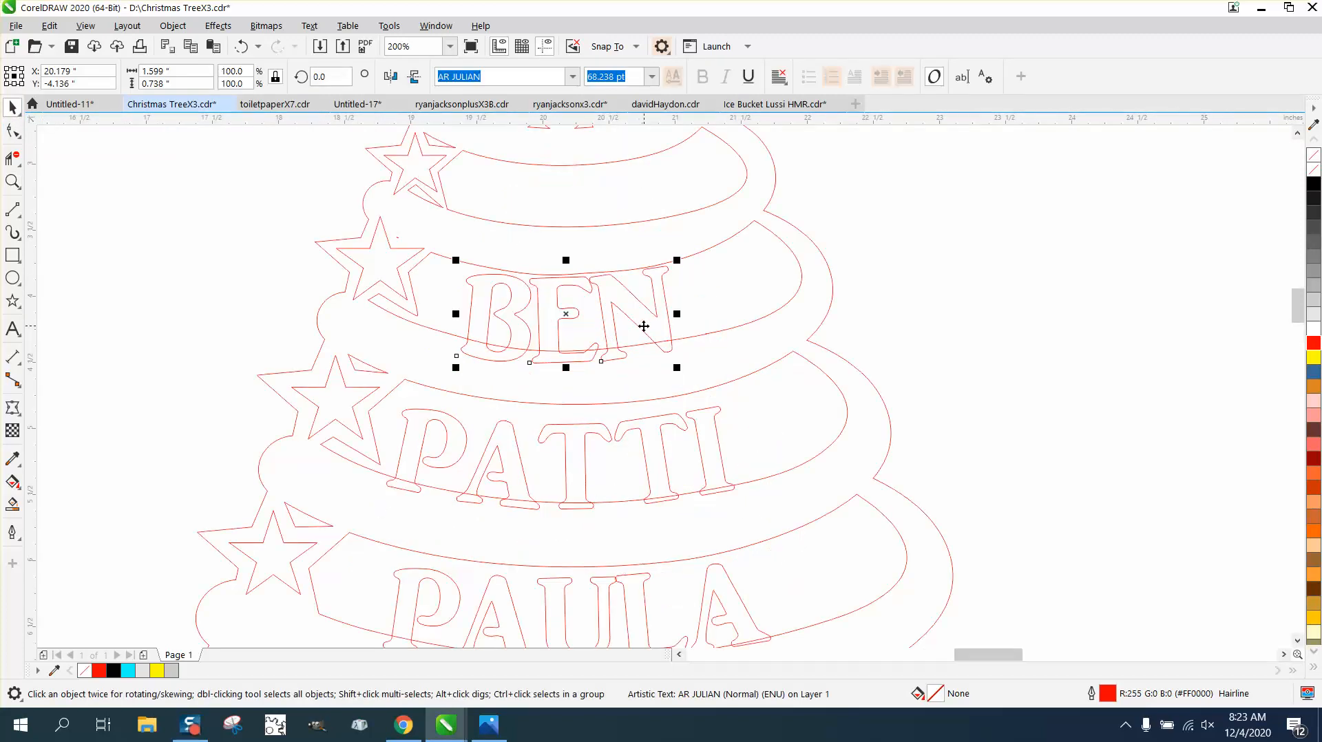
pyautogui.click(572, 311)
pyautogui.moveTo(684, 267); pyautogui.dragTo(687, 266)
pyautogui.press('Up')
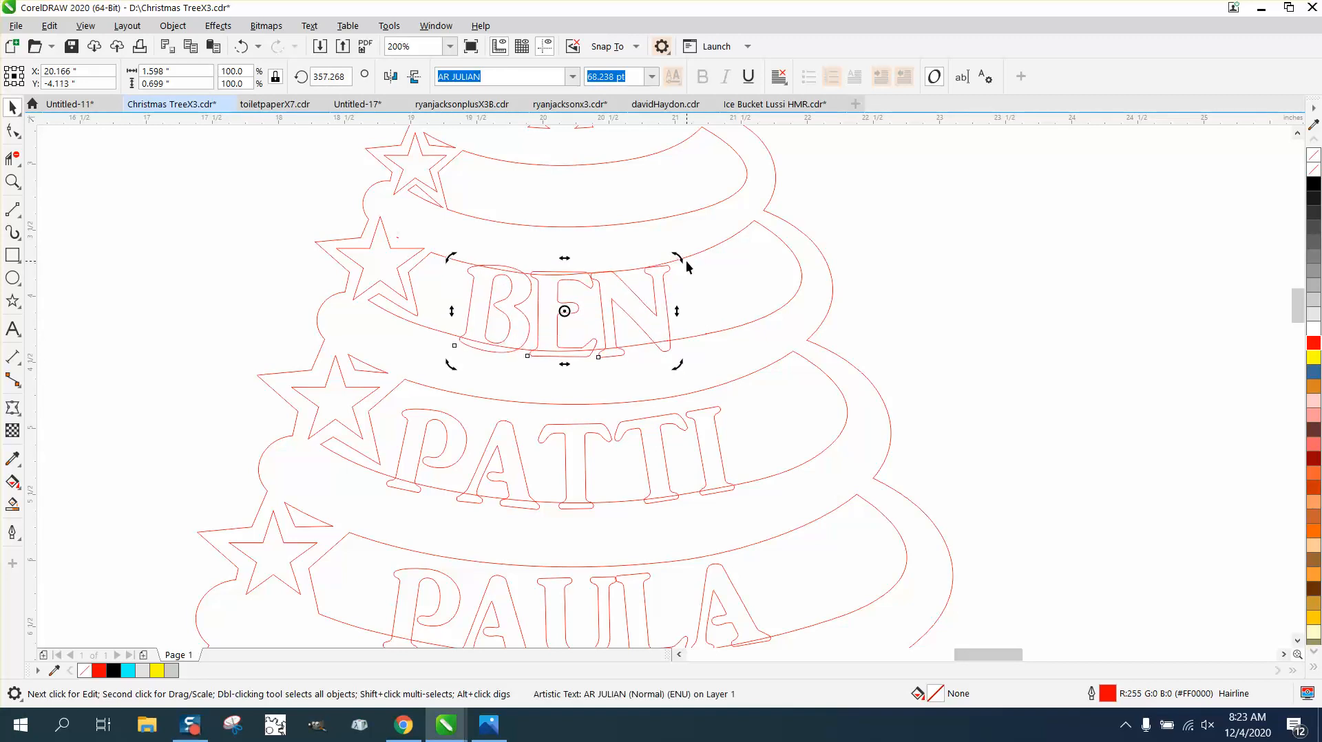
# Step: Combine the tree and its four names into one curve and Smart Fill it black with no outline
pyautogui.scroll(-4, 688, 267)
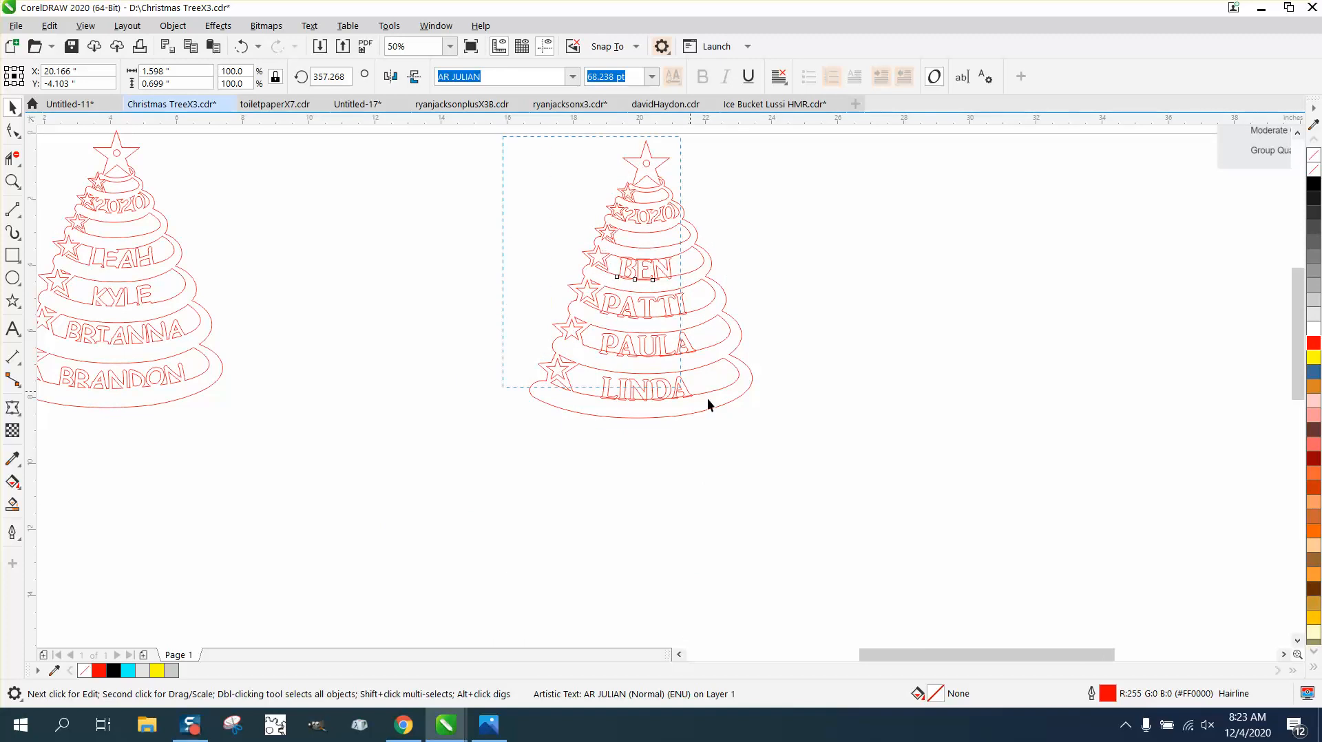
pyautogui.moveTo(876, 484); pyautogui.dragTo(876, 484)
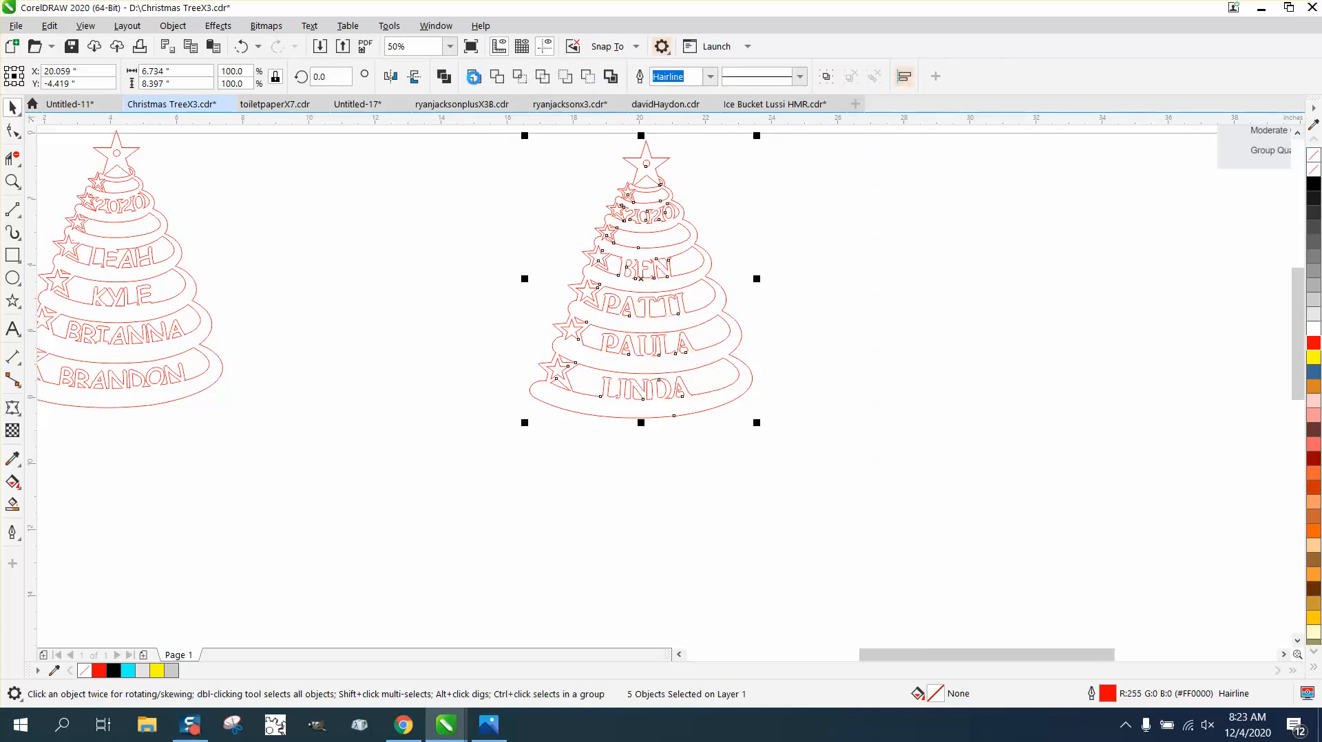
pyautogui.hotkey('ctrl', 'l')
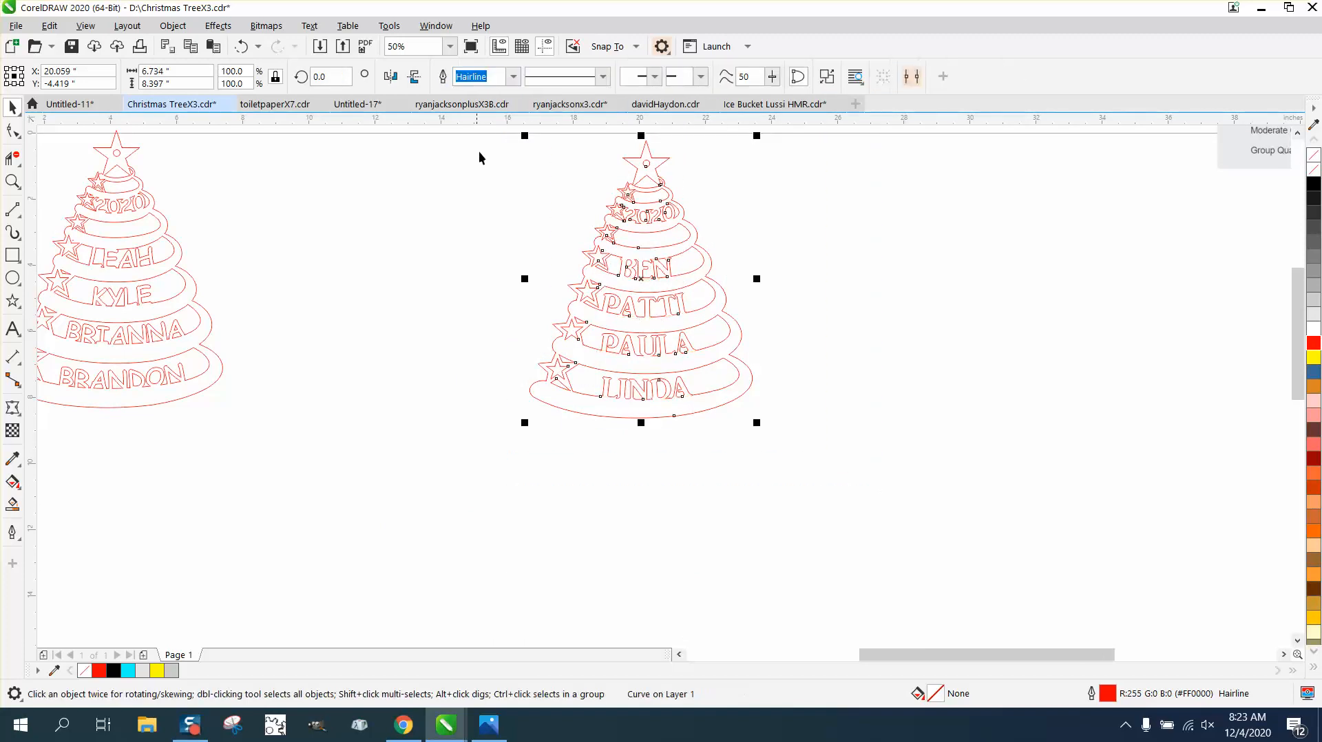
pyautogui.click(13, 503)
pyautogui.click(576, 408)
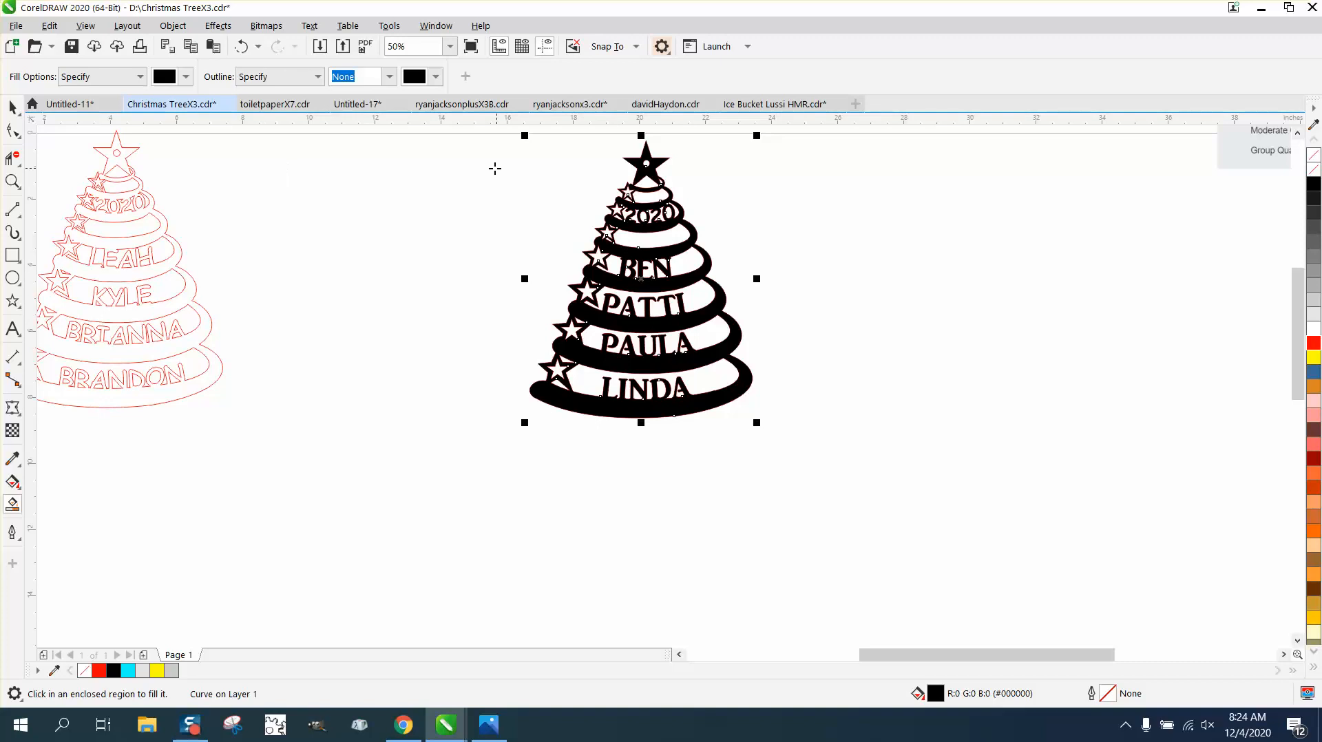
# Step: Undo the black fill and the combination, and try a Smart Fill on the topmost name's middle letter before undoing it
pyautogui.click(241, 47)
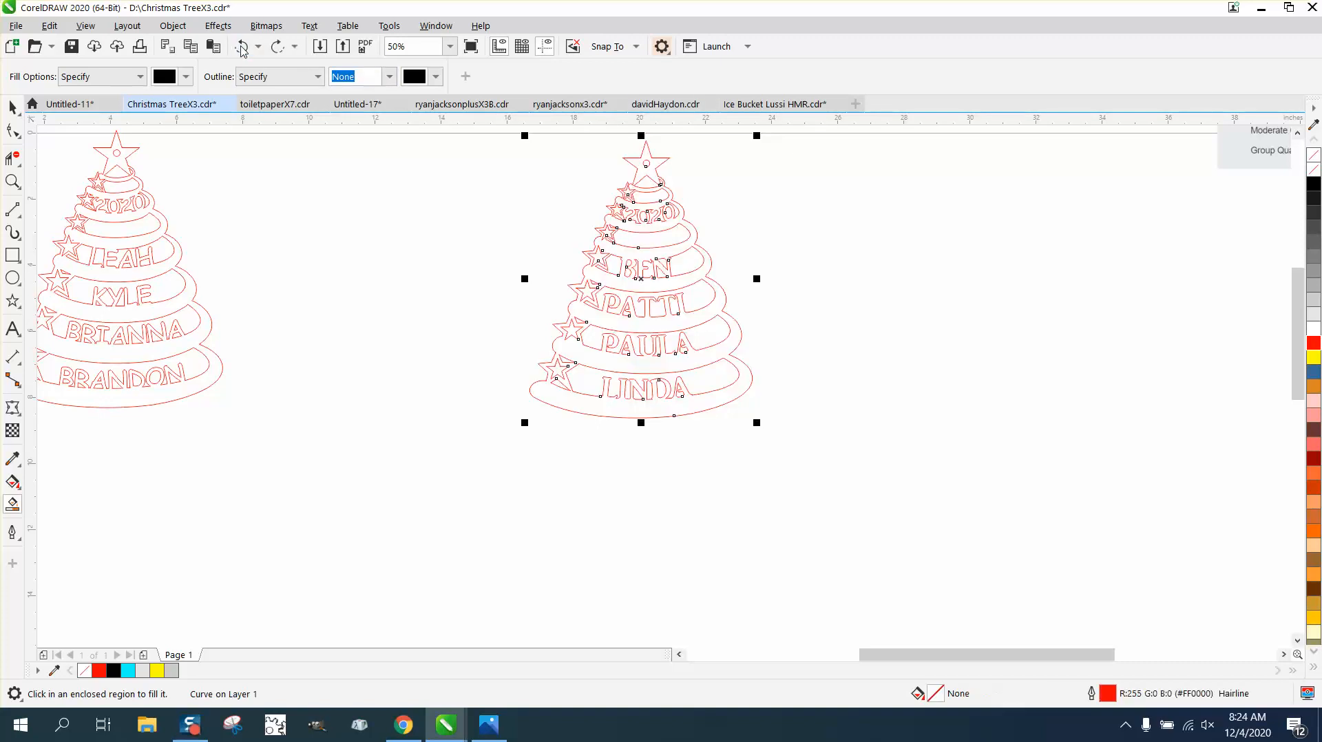
pyautogui.click(241, 48)
pyautogui.click(241, 48)
pyautogui.click(242, 48)
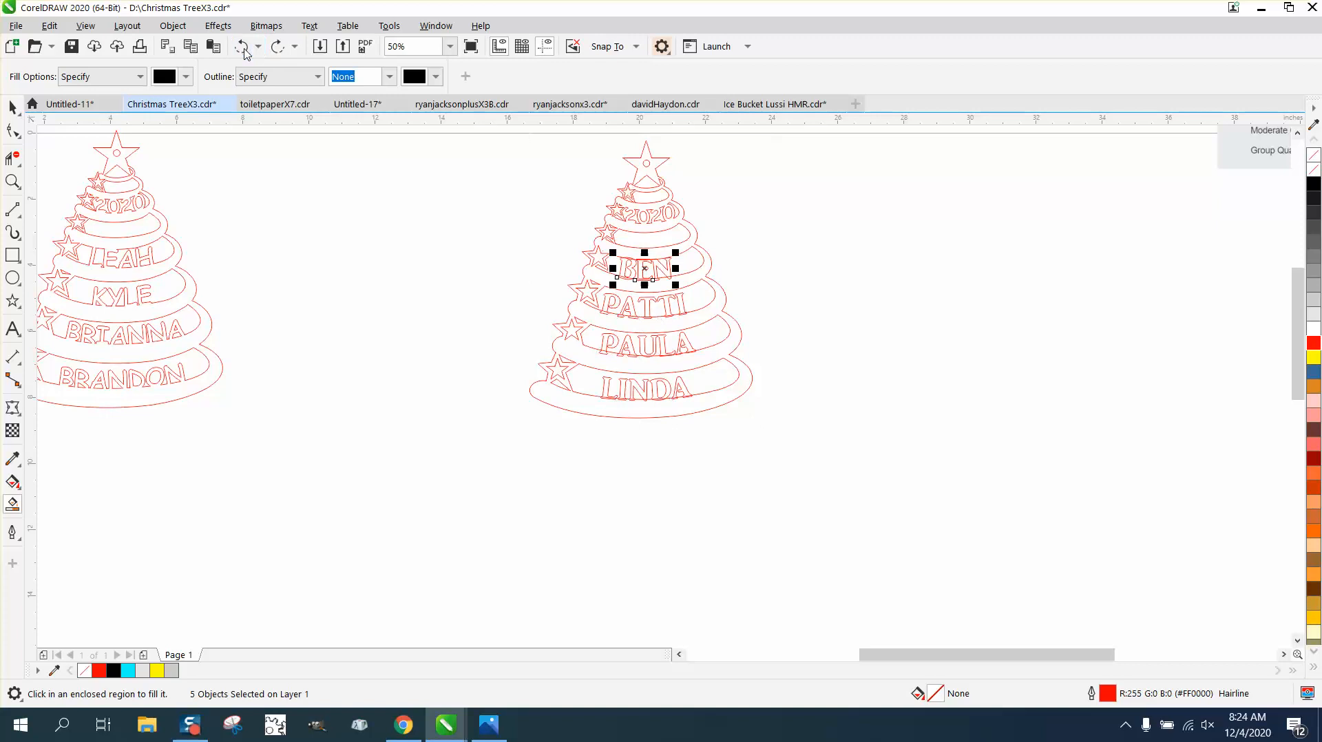
pyautogui.click(647, 270)
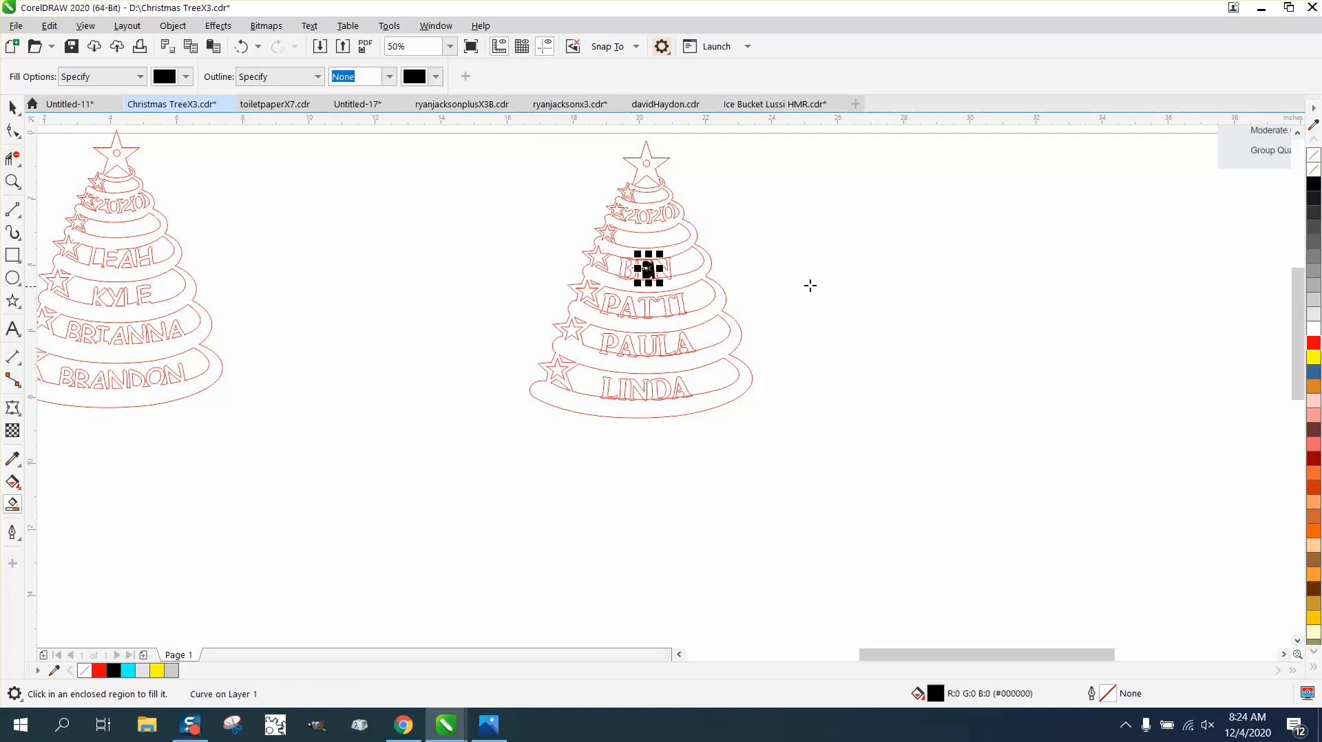
pyautogui.click(241, 49)
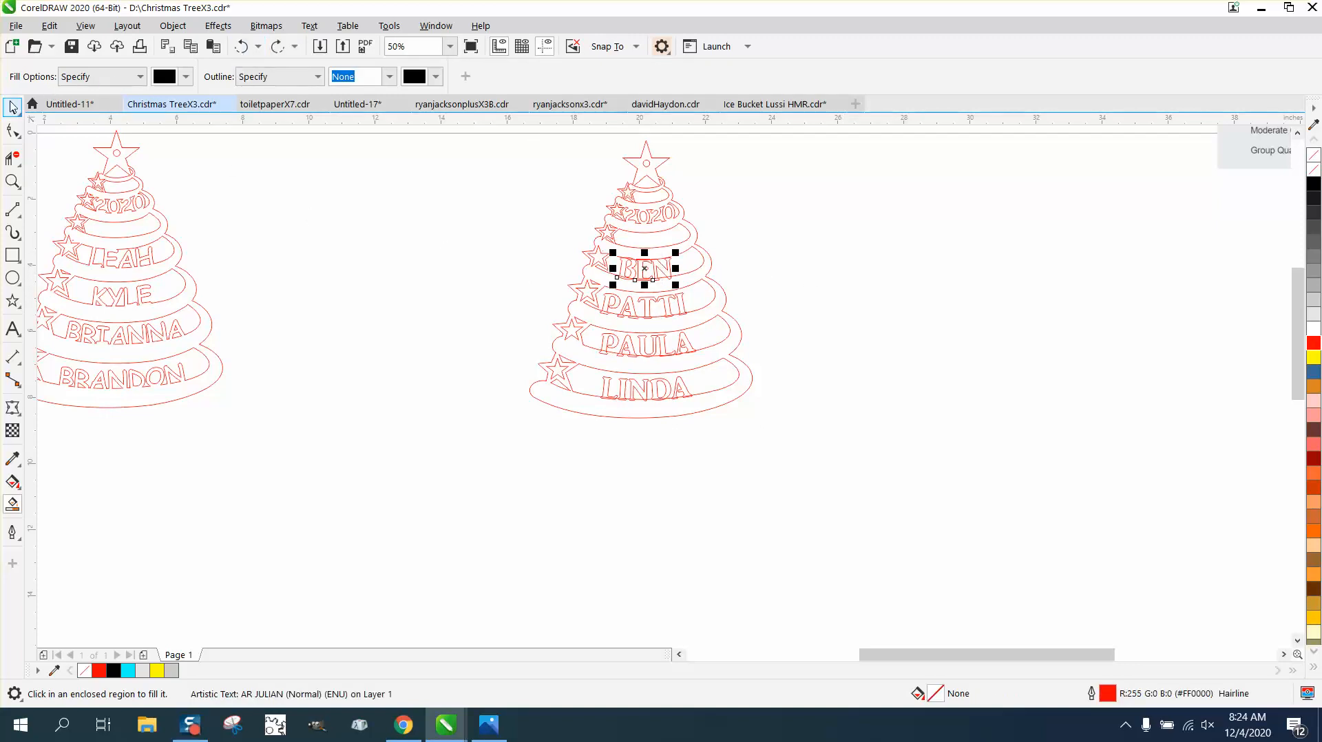
# Step: Move all four names off the tree into the empty space to its right
pyautogui.click(13, 107)
pyautogui.moveTo(635, 277); pyautogui.dragTo(885, 291)
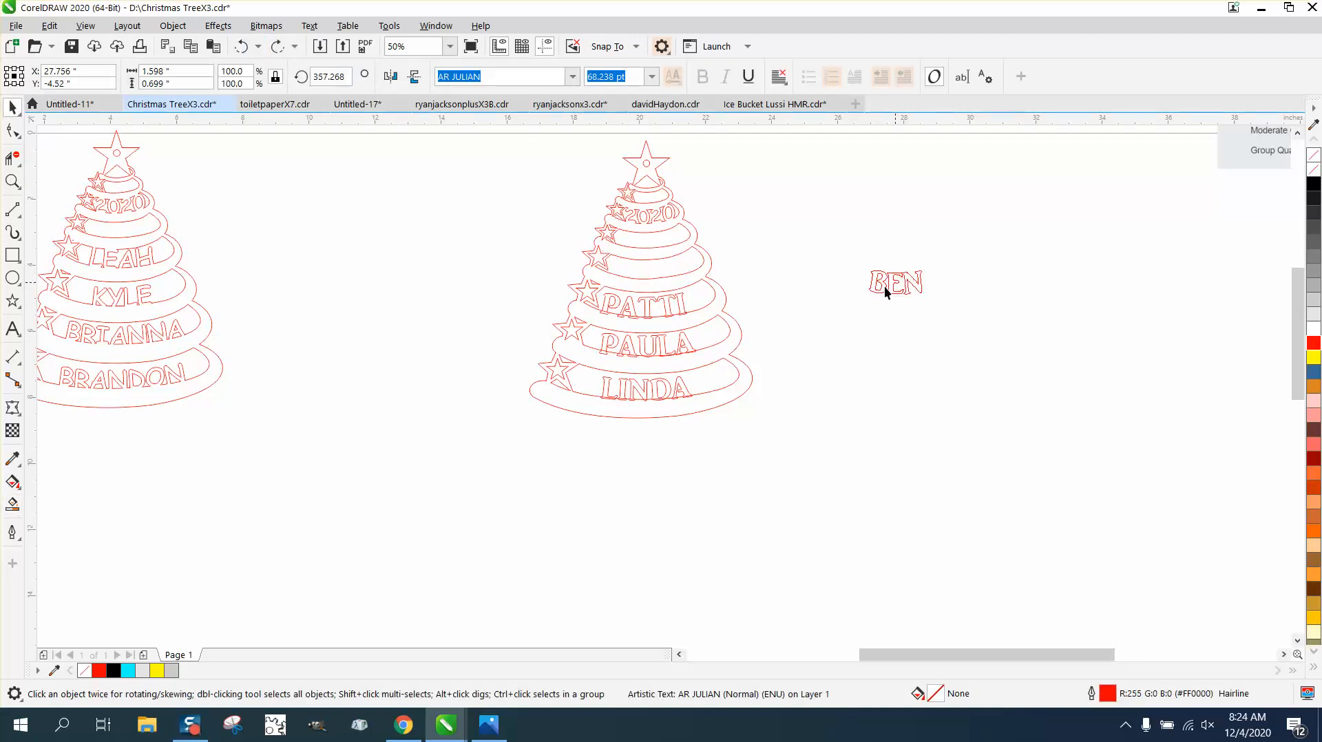
pyautogui.moveTo(679, 303); pyautogui.dragTo(1013, 344)
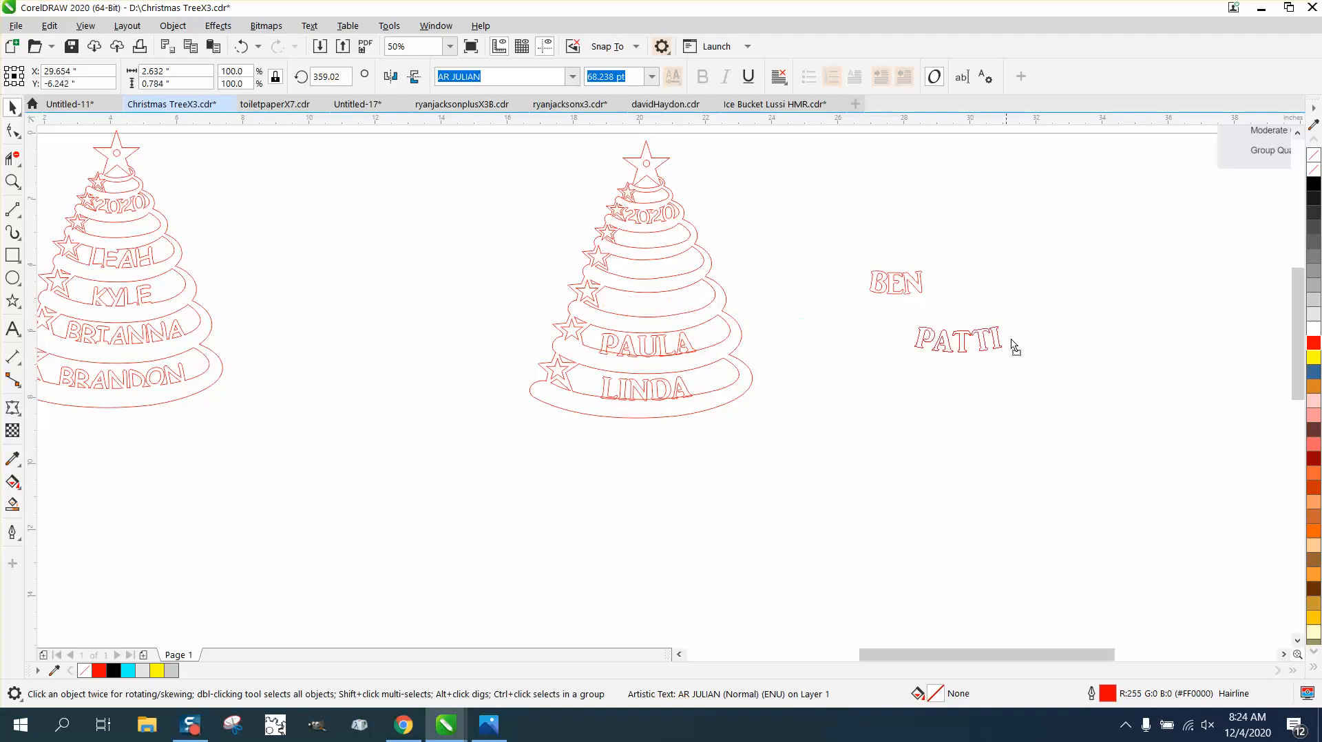
pyautogui.click(685, 345)
pyautogui.moveTo(685, 344); pyautogui.dragTo(983, 374)
pyautogui.moveTo(683, 385); pyautogui.dragTo(1005, 429)
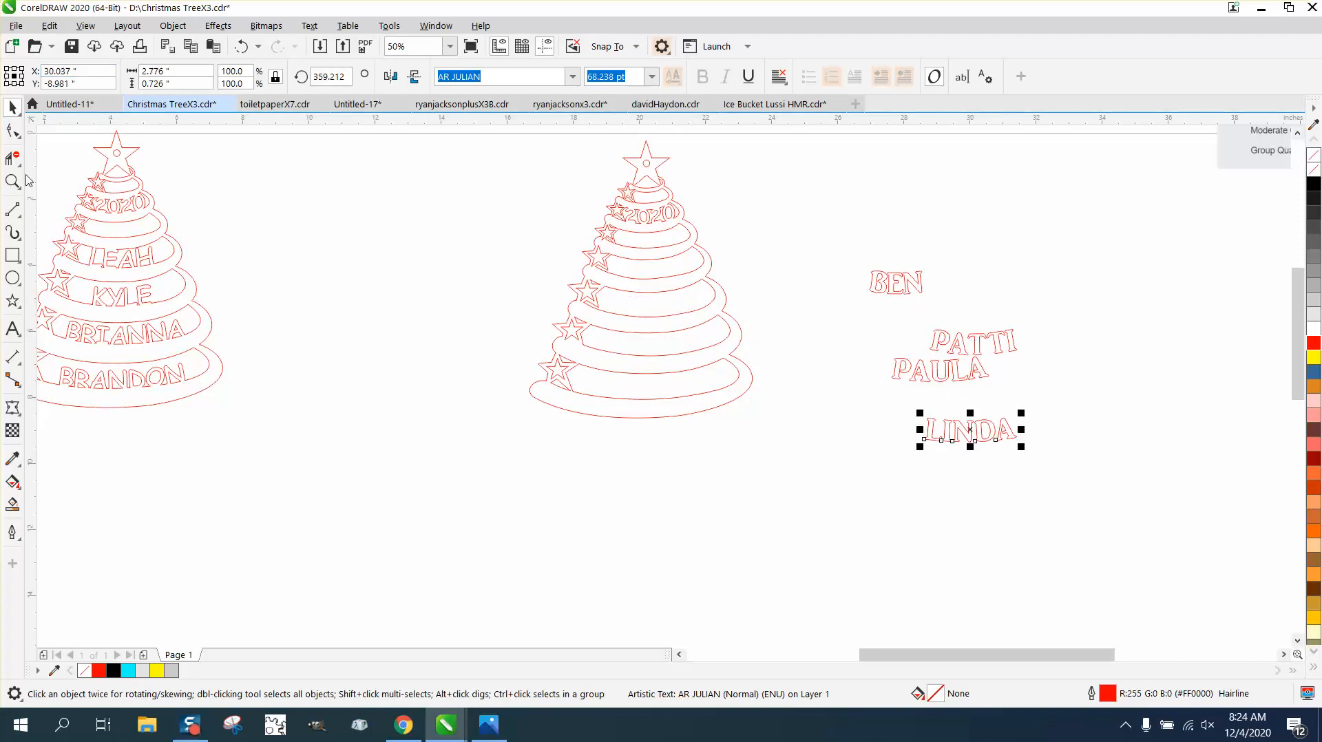
# Step: Draw two 3-point curves closing the tree band around 2020, about 1.19 inches wide above the digits and 1.44 inches wide below
pyautogui.click(13, 181)
pyautogui.moveTo(566, 193); pyautogui.dragTo(811, 290)
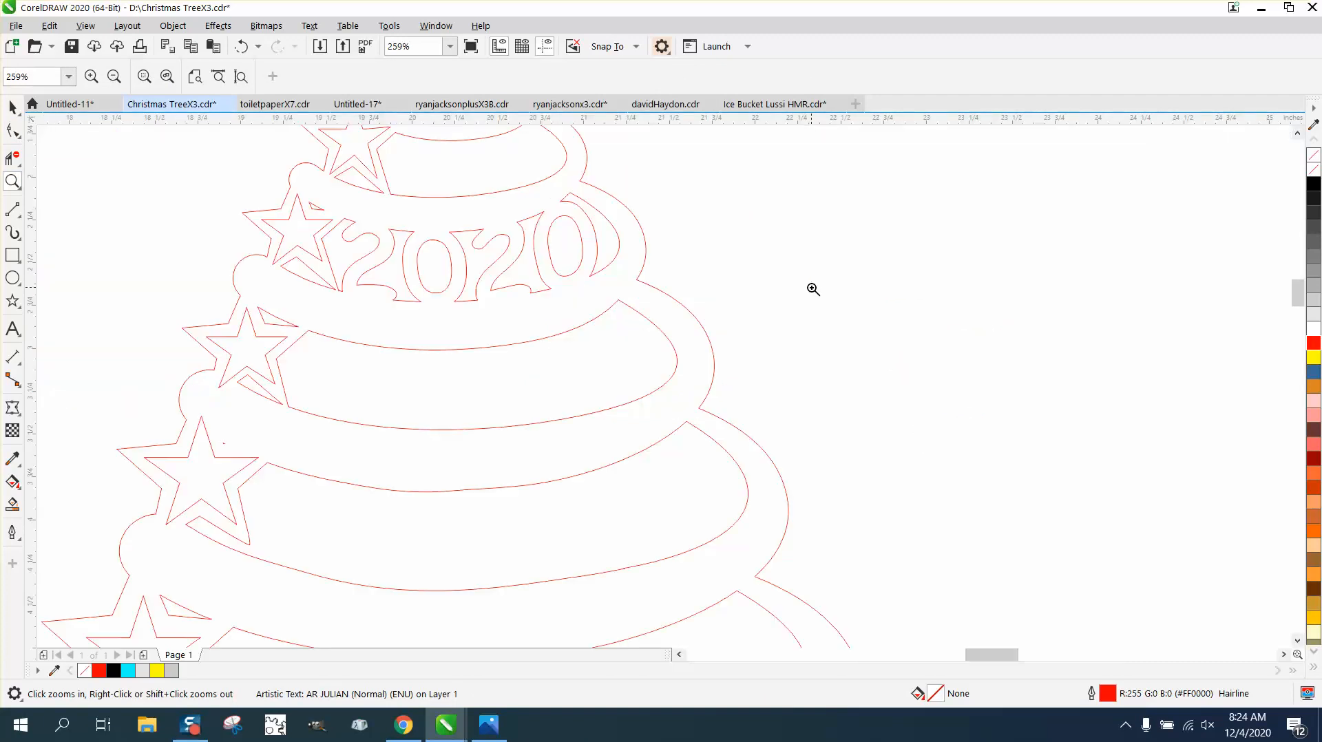
pyautogui.click(15, 211)
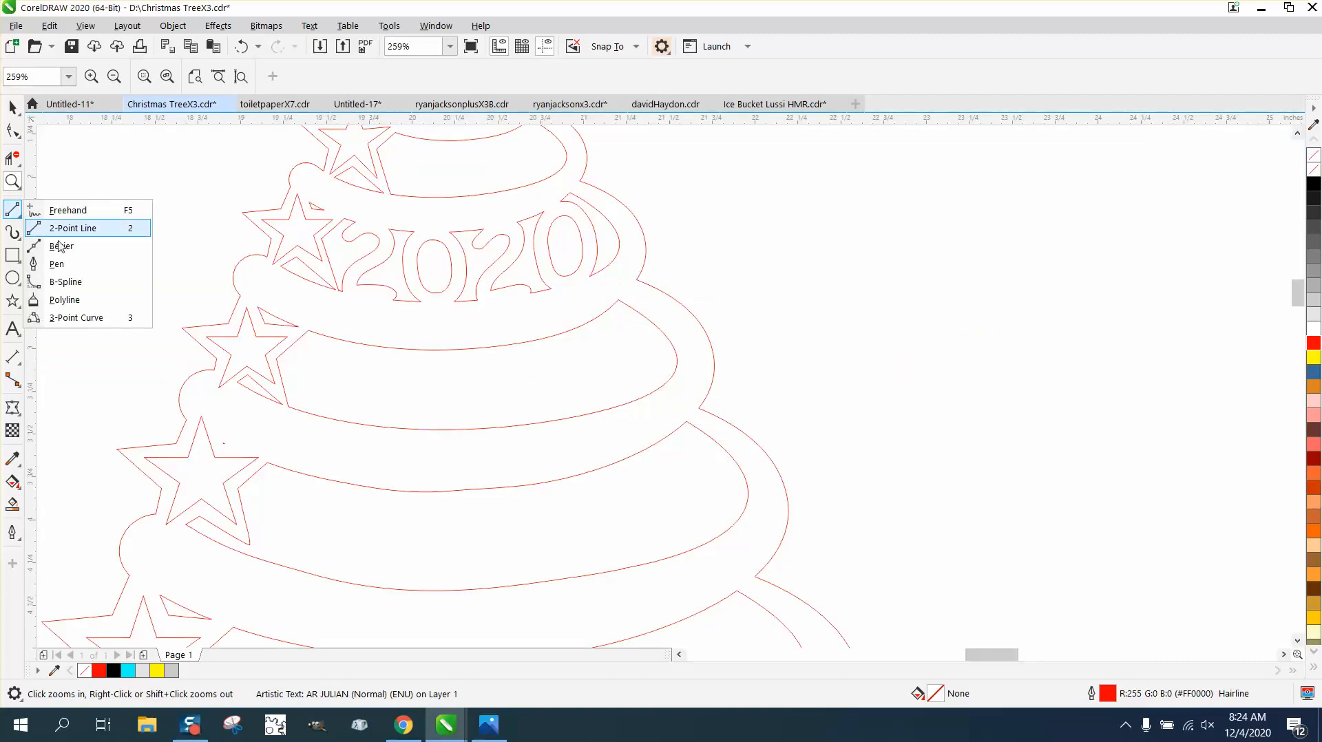
pyautogui.click(69, 318)
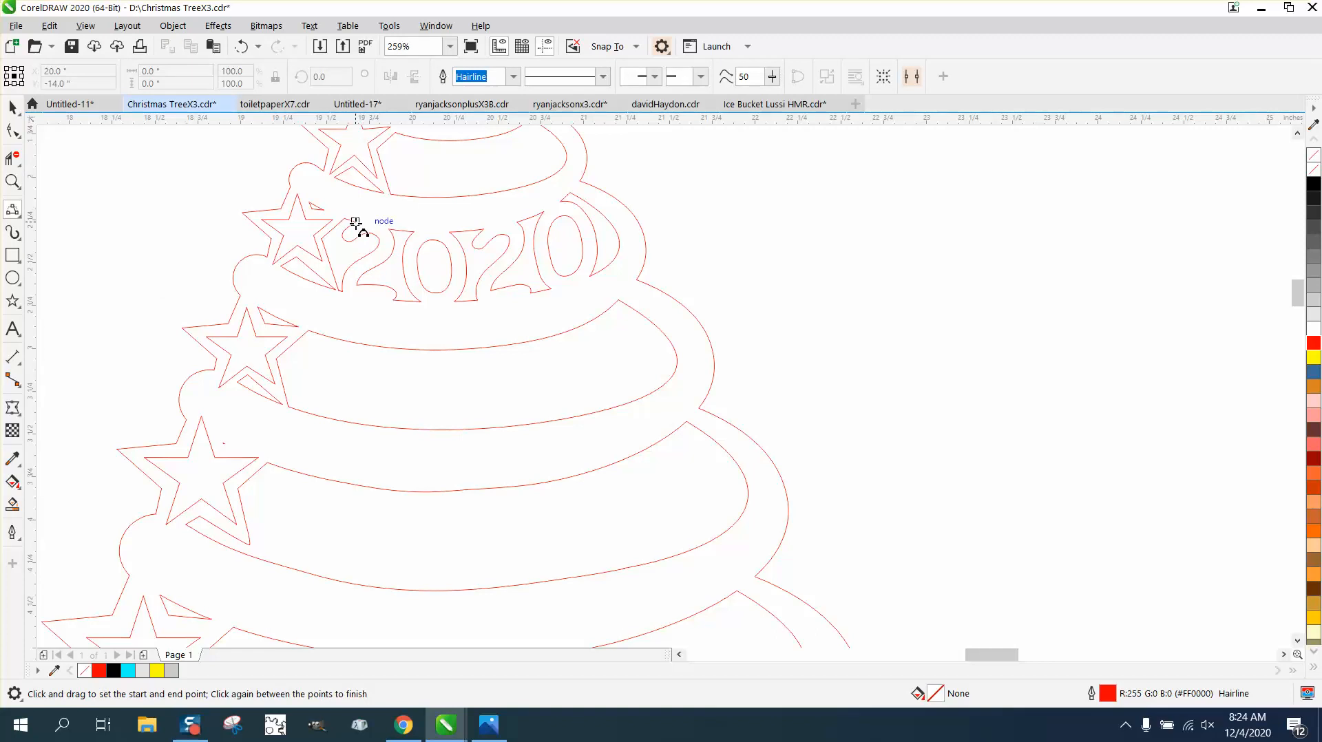
pyautogui.moveTo(358, 221); pyautogui.dragTo(560, 203)
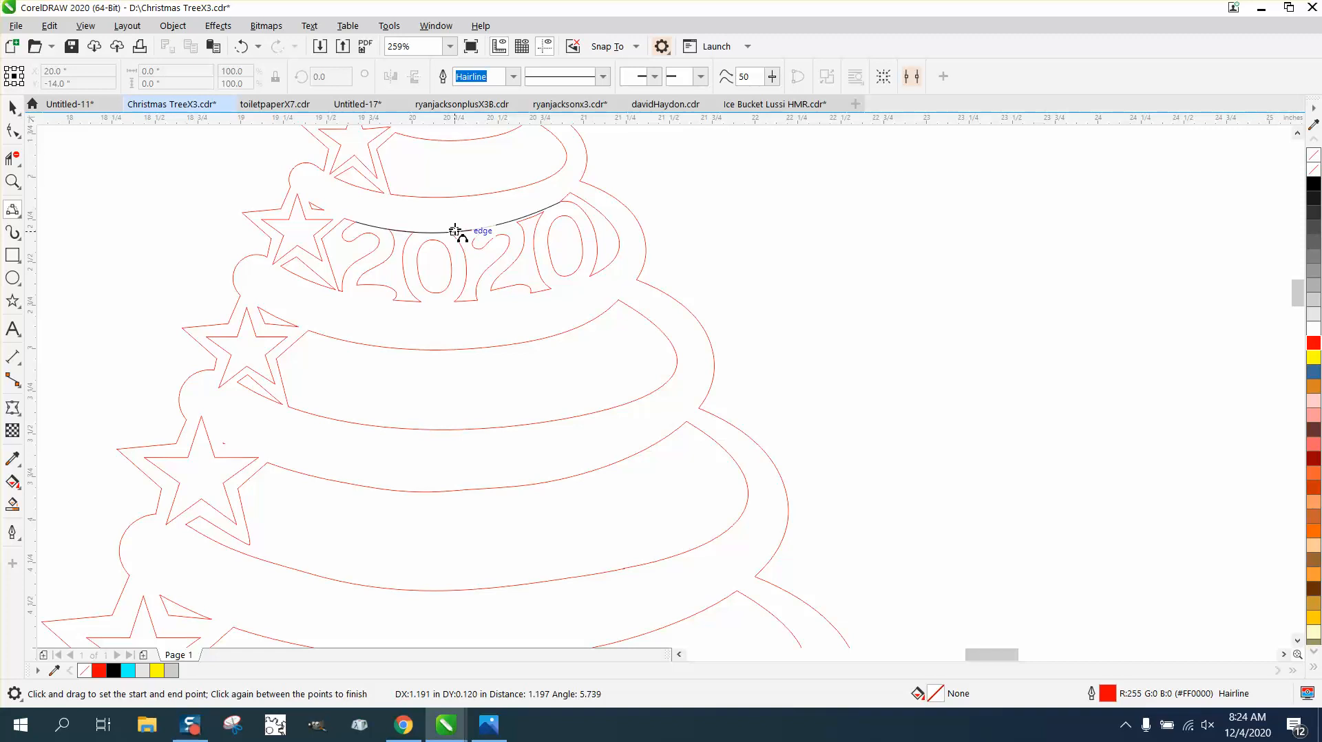
pyautogui.click(455, 228)
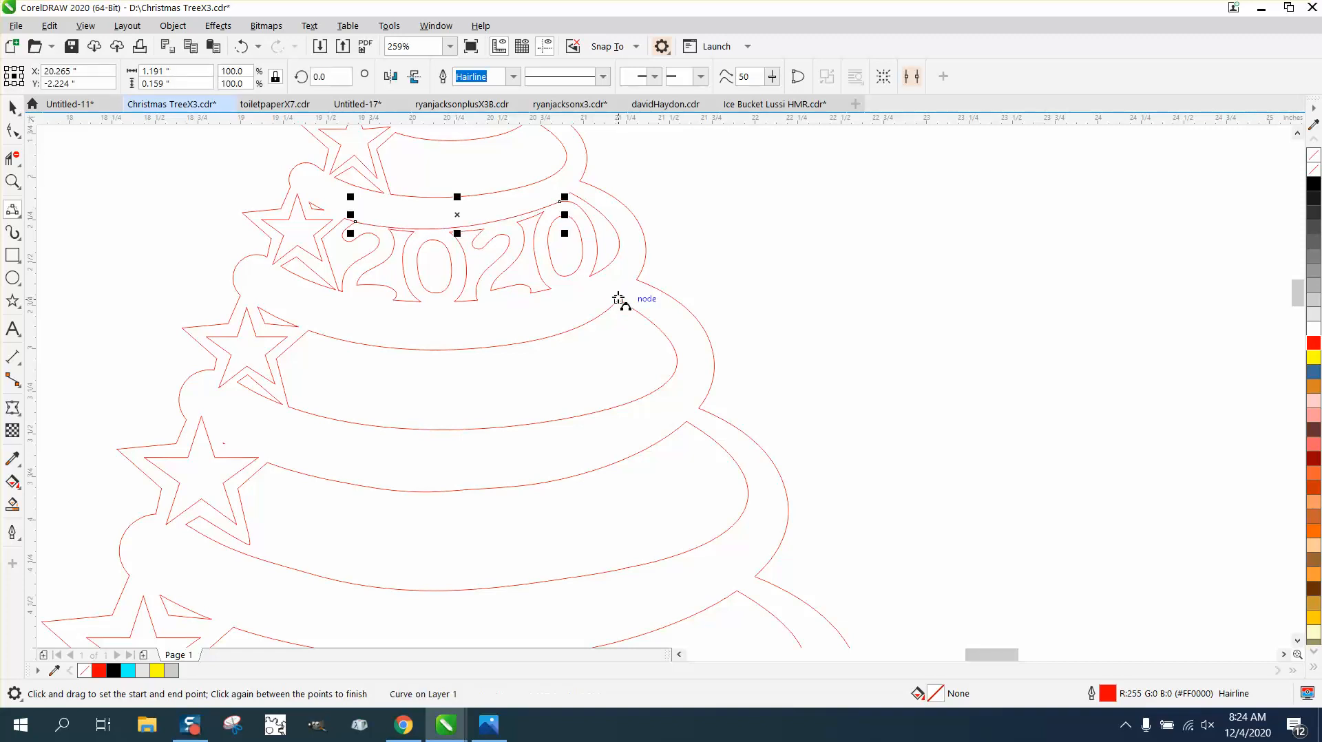
pyautogui.moveTo(589, 276); pyautogui.dragTo(343, 290)
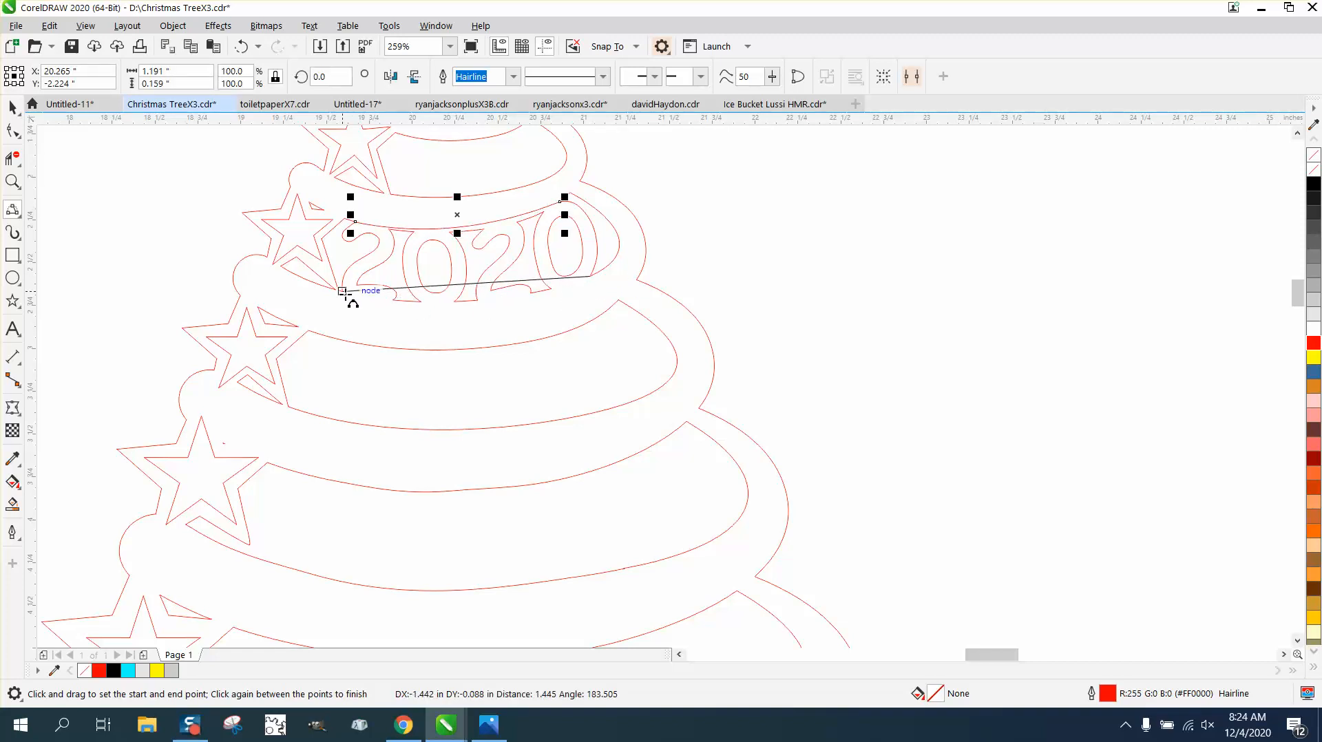
pyautogui.click(466, 308)
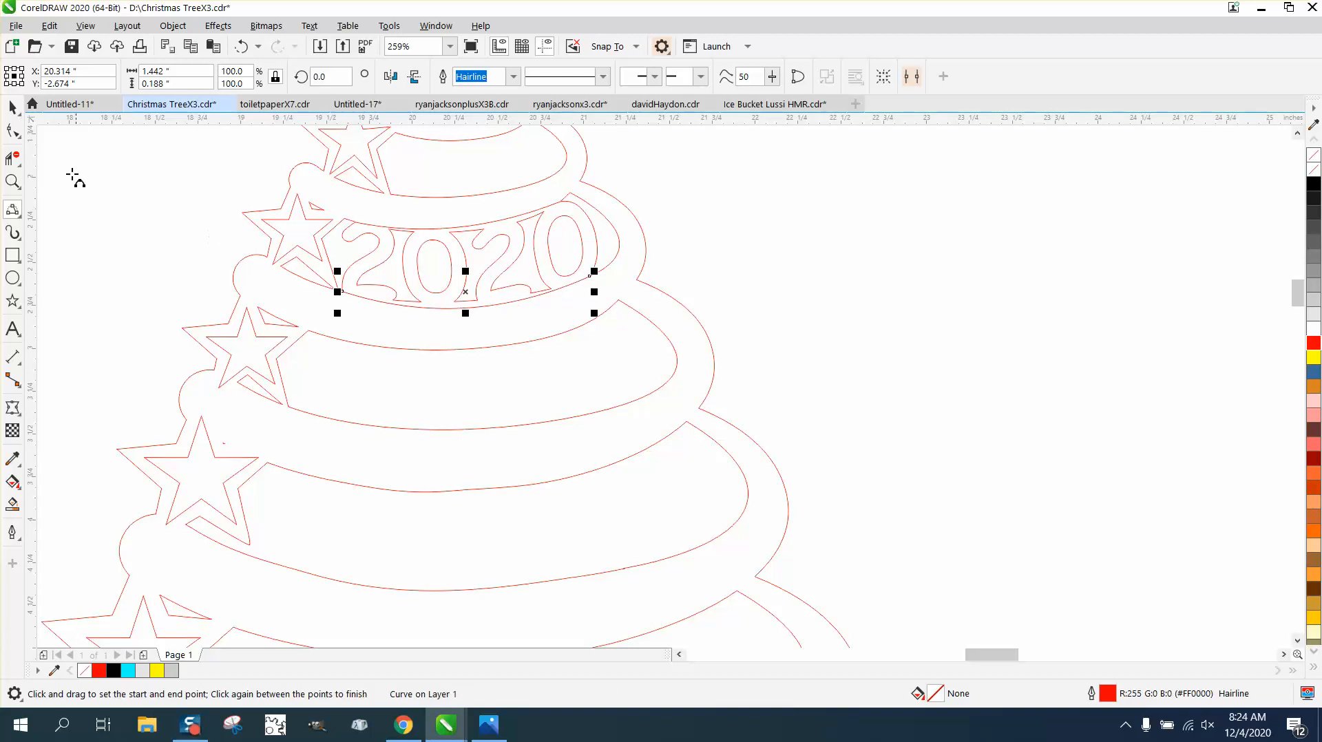
# Step: Delete the 2020 digits and the leftover inner segment at the band's right end with Virtual Segment Delete
pyautogui.click(12, 157)
pyautogui.moveTo(366, 246); pyautogui.dragTo(496, 266)
pyautogui.scroll(-3, 426, 285)
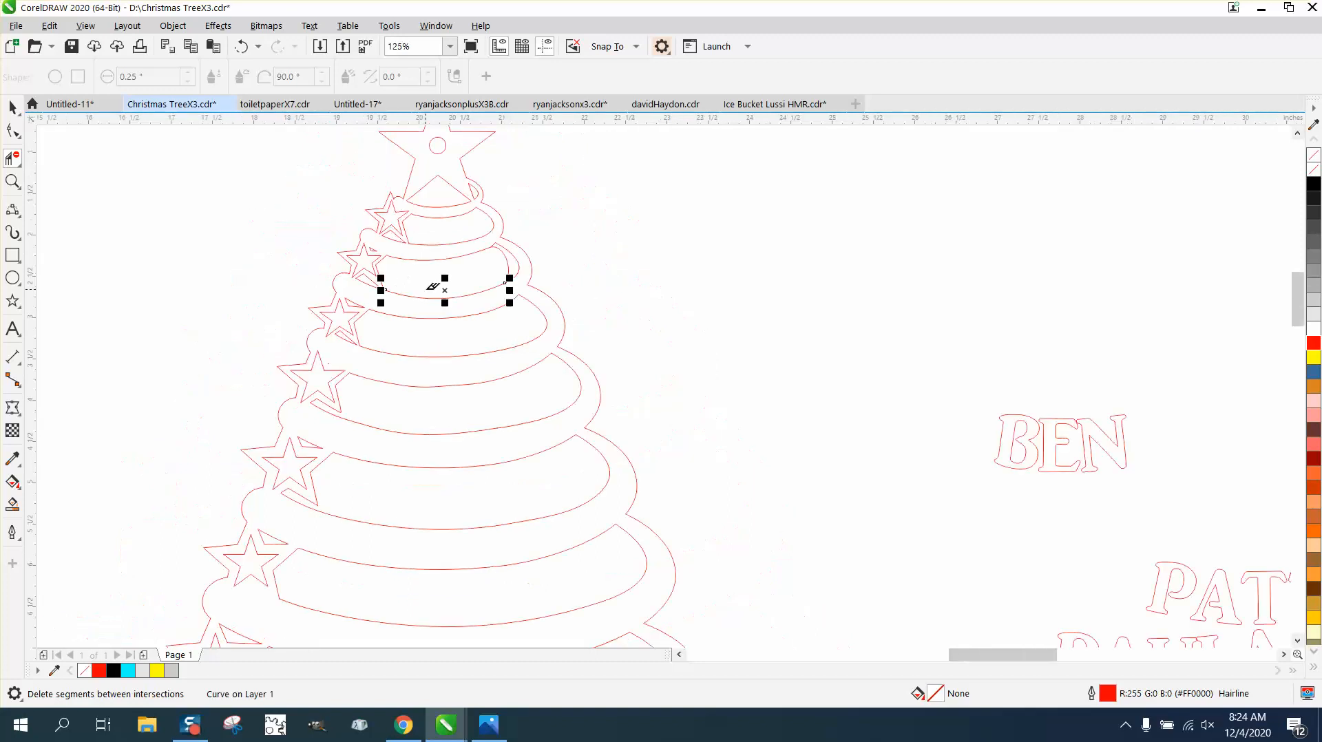
pyautogui.click(508, 261)
# Step: Smart Fill the nameless tree body with black and no outline
pyautogui.click(12, 108)
pyautogui.scroll(-2, 309, 224)
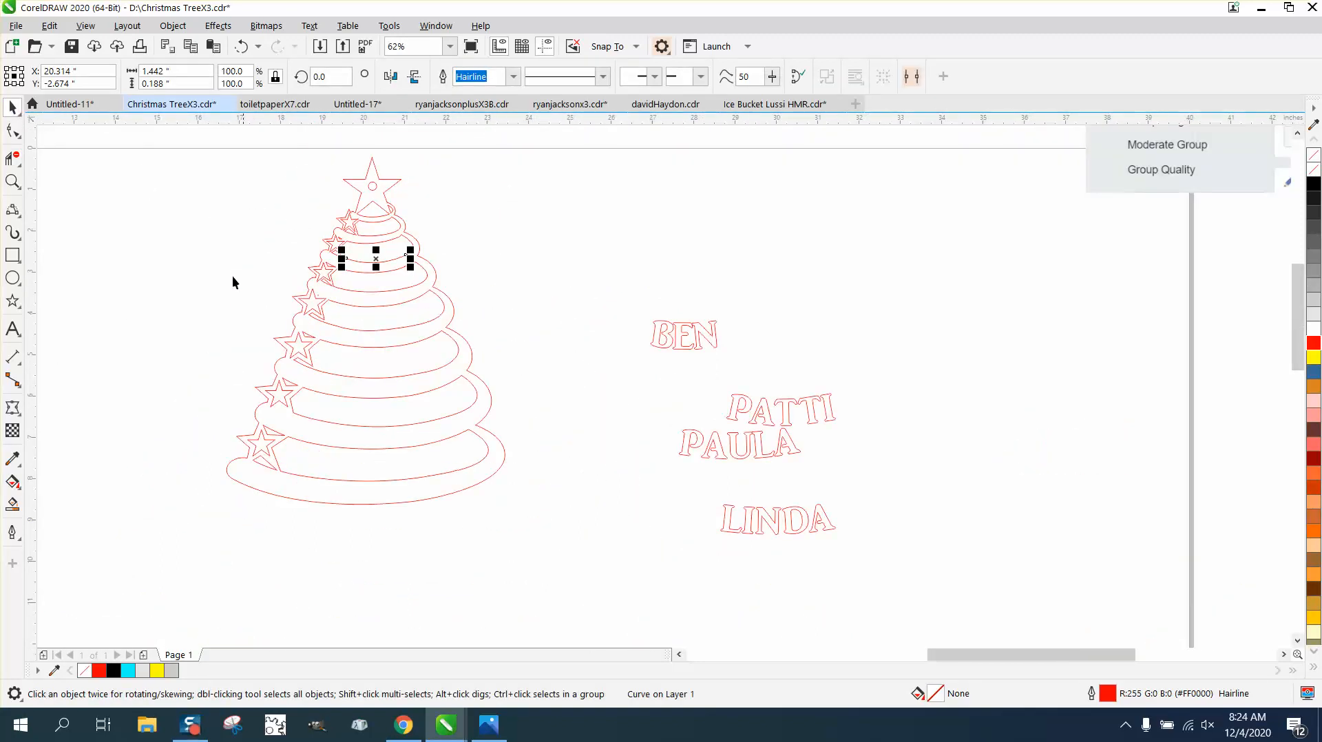
pyautogui.click(13, 504)
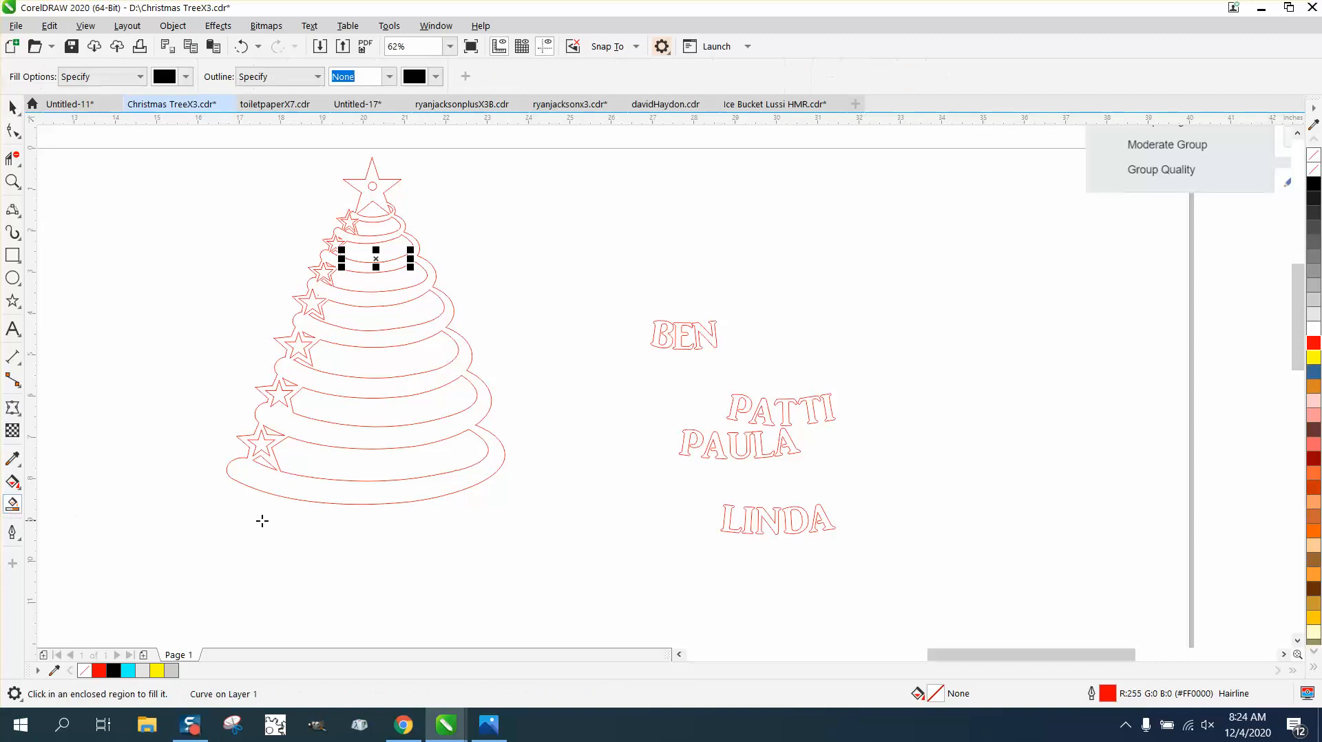
pyautogui.click(346, 497)
pyautogui.press('Right')
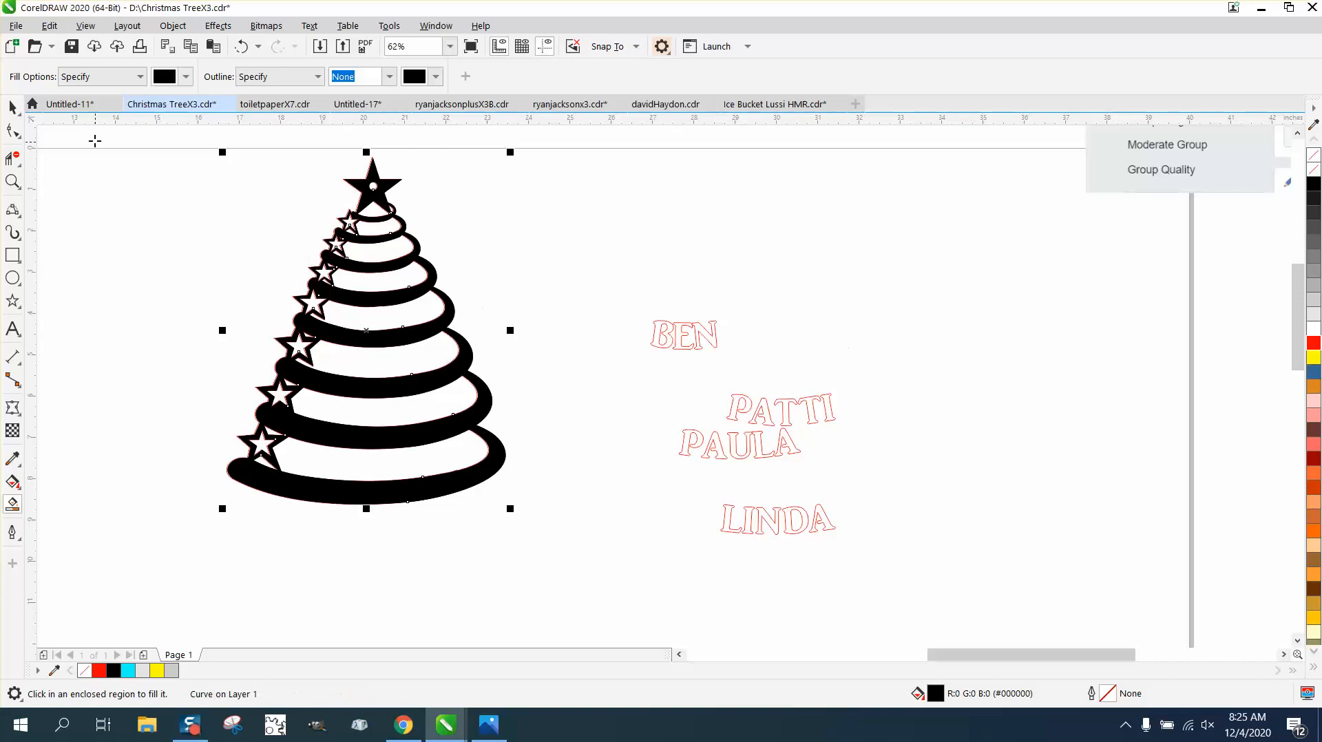
# Step: Move the filled tree shape to the right of the names and replace its black fill with a red hairline outline
pyautogui.click(12, 107)
pyautogui.moveTo(448, 340); pyautogui.dragTo(1000, 349)
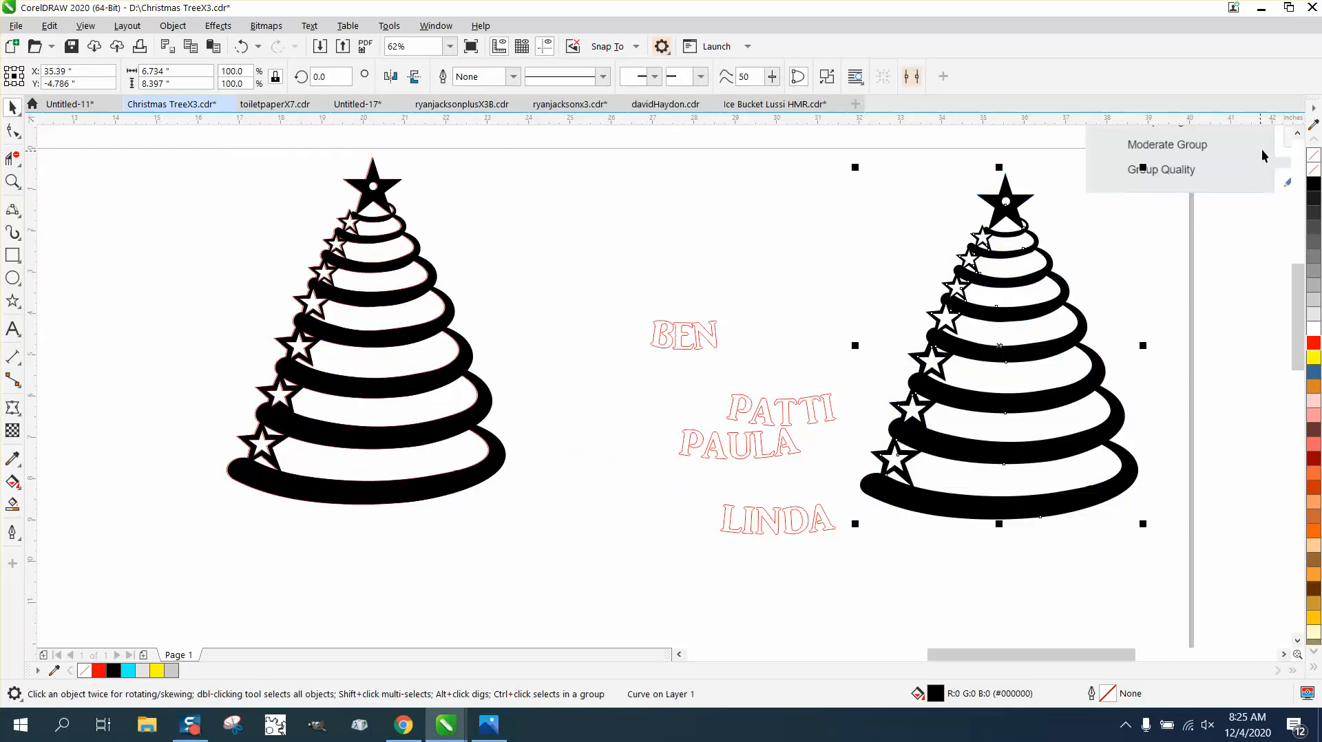
pyautogui.click(1314, 170)
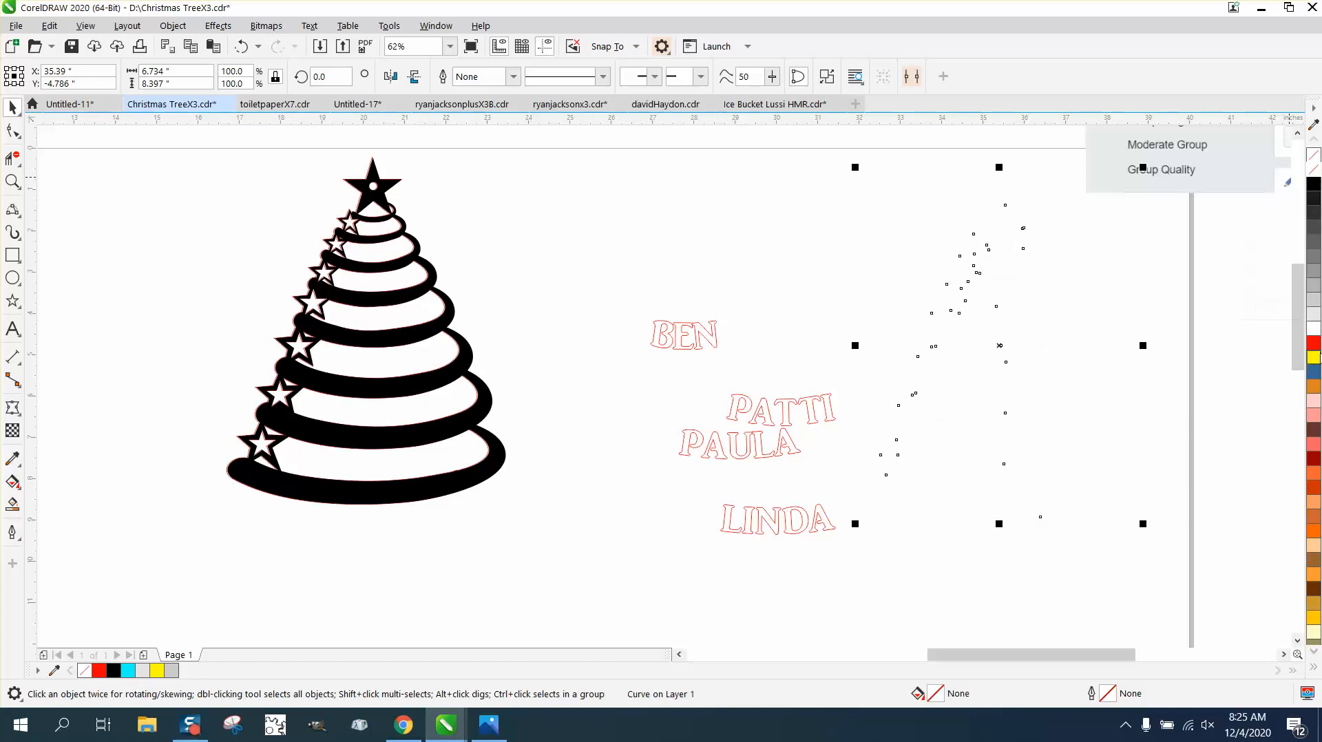
pyautogui.rightClick(1314, 341)
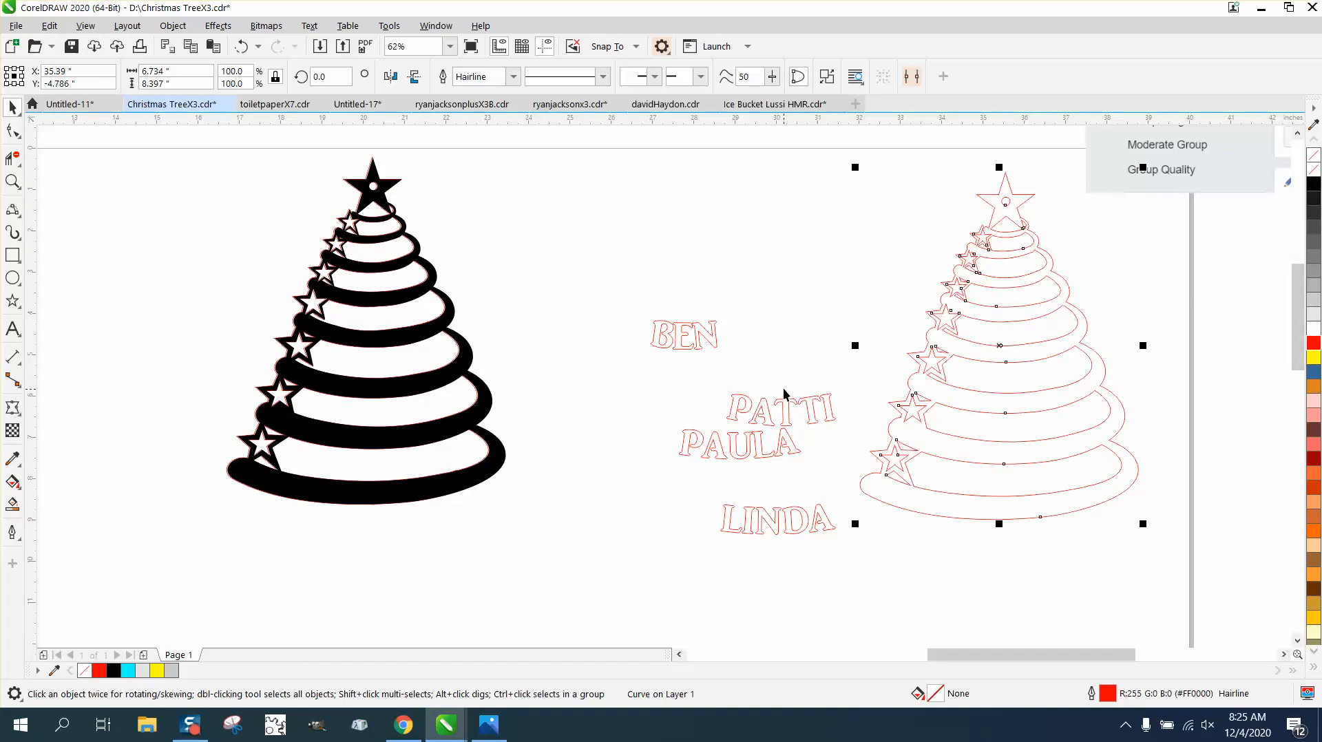
# Step: Move the facebook.png image from the right side of the page to above the middle tree, overlapping its top
pyautogui.scroll(-2, 783, 384)
pyautogui.moveTo(963, 272); pyautogui.dragTo(458, 409)
pyautogui.moveTo(681, 317); pyautogui.dragTo(673, 230)
pyautogui.click(13, 181)
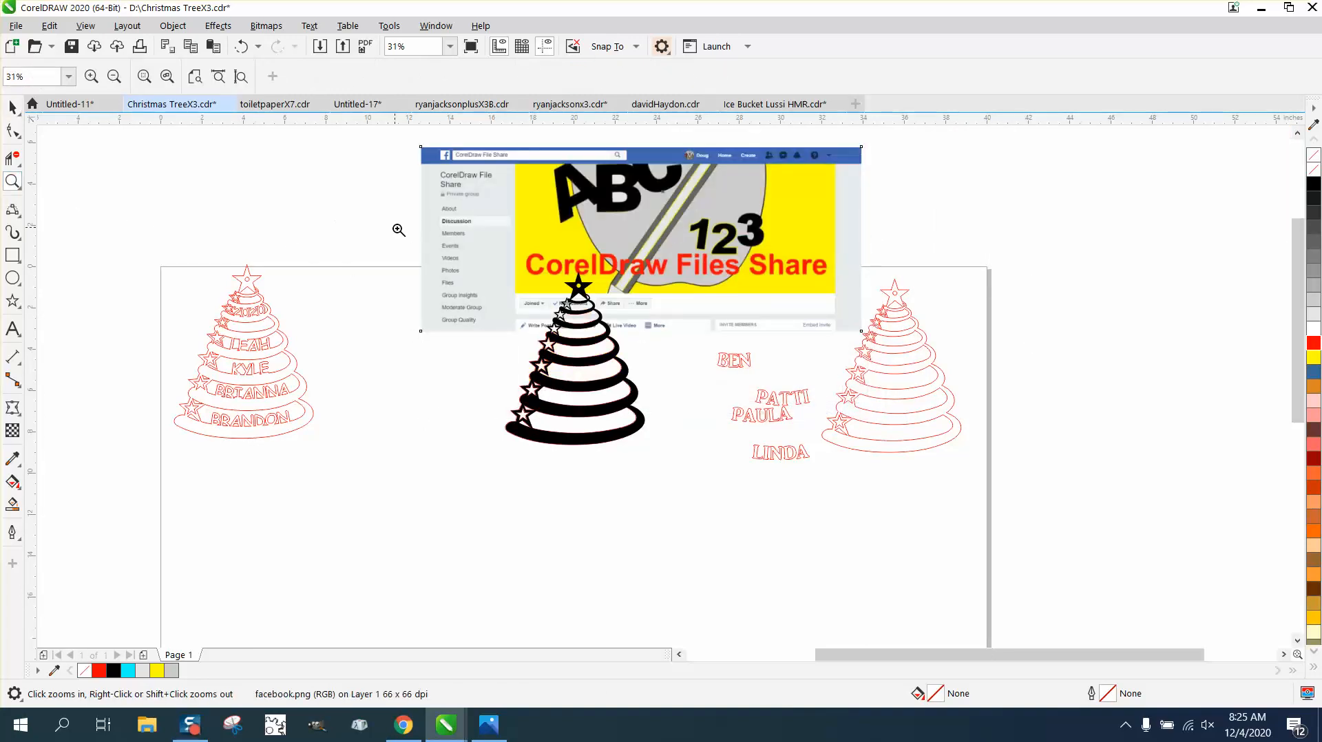
pyautogui.moveTo(409, 204); pyautogui.dragTo(712, 329)
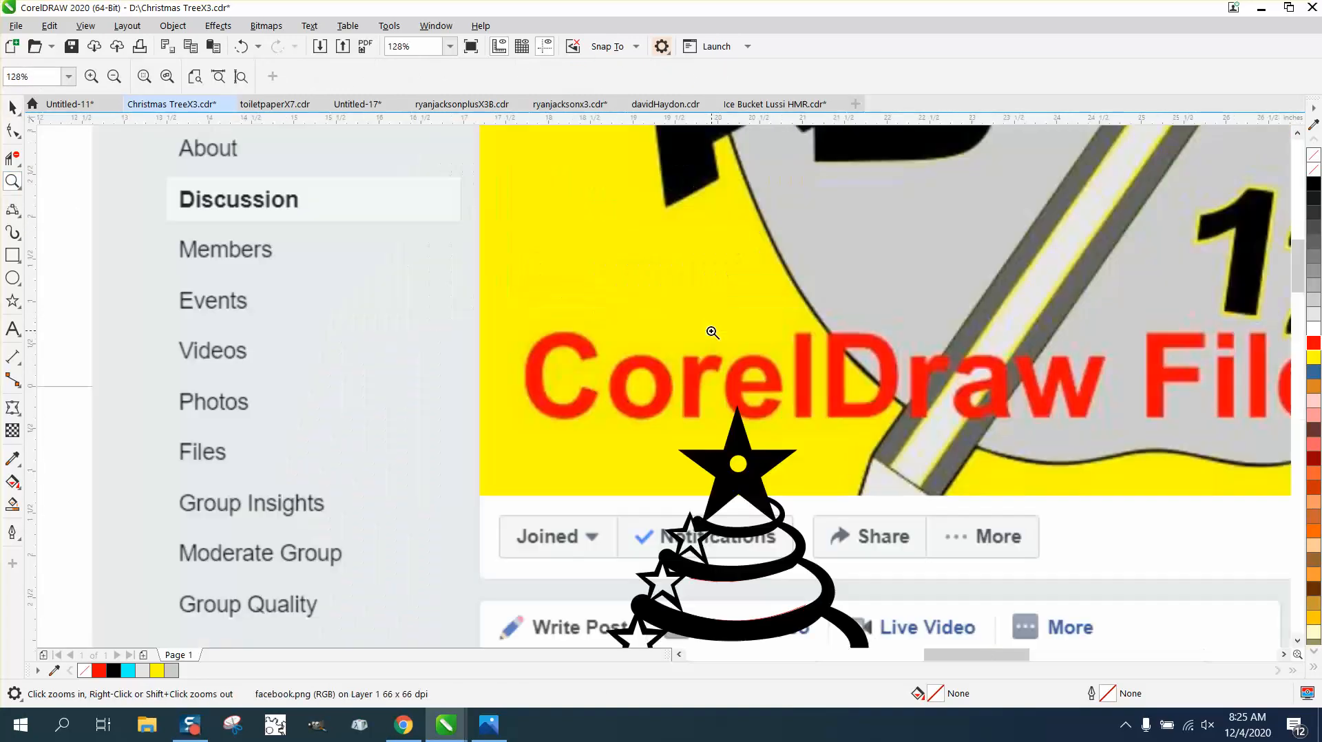
pyautogui.rightClick(515, 331)
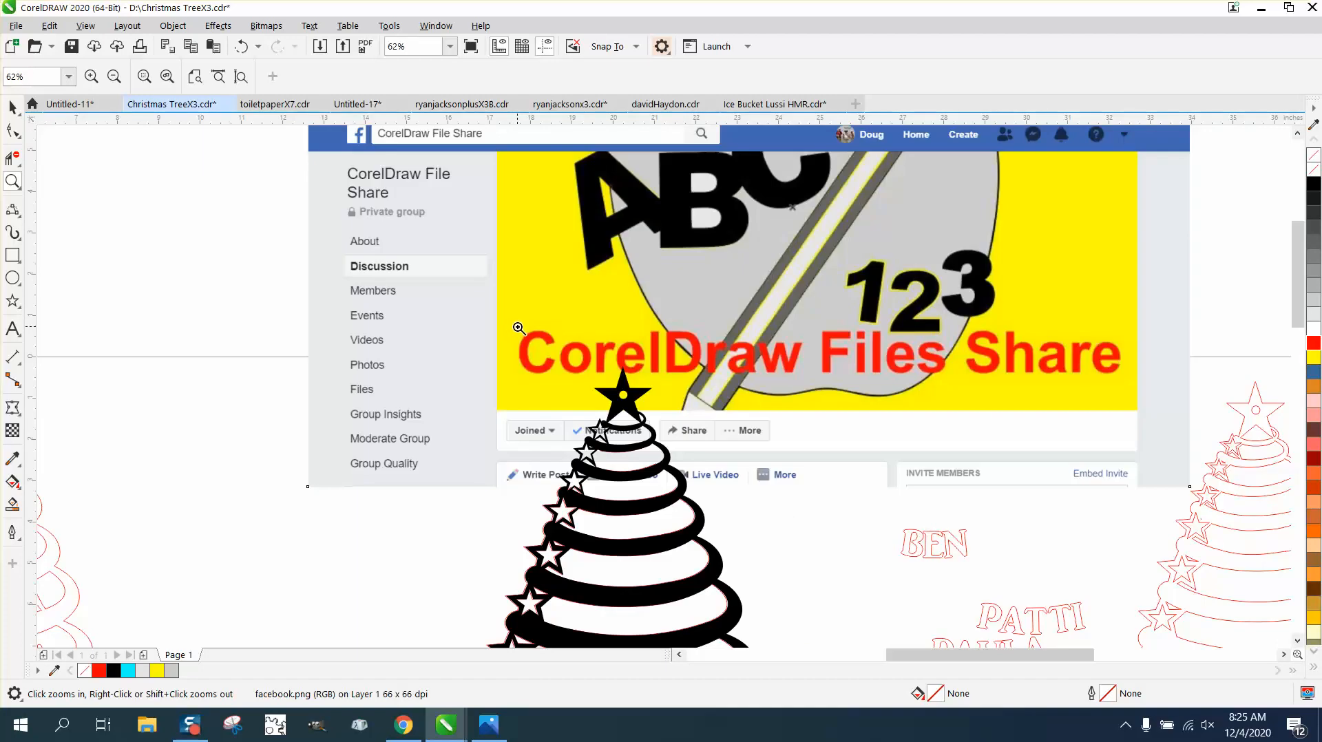